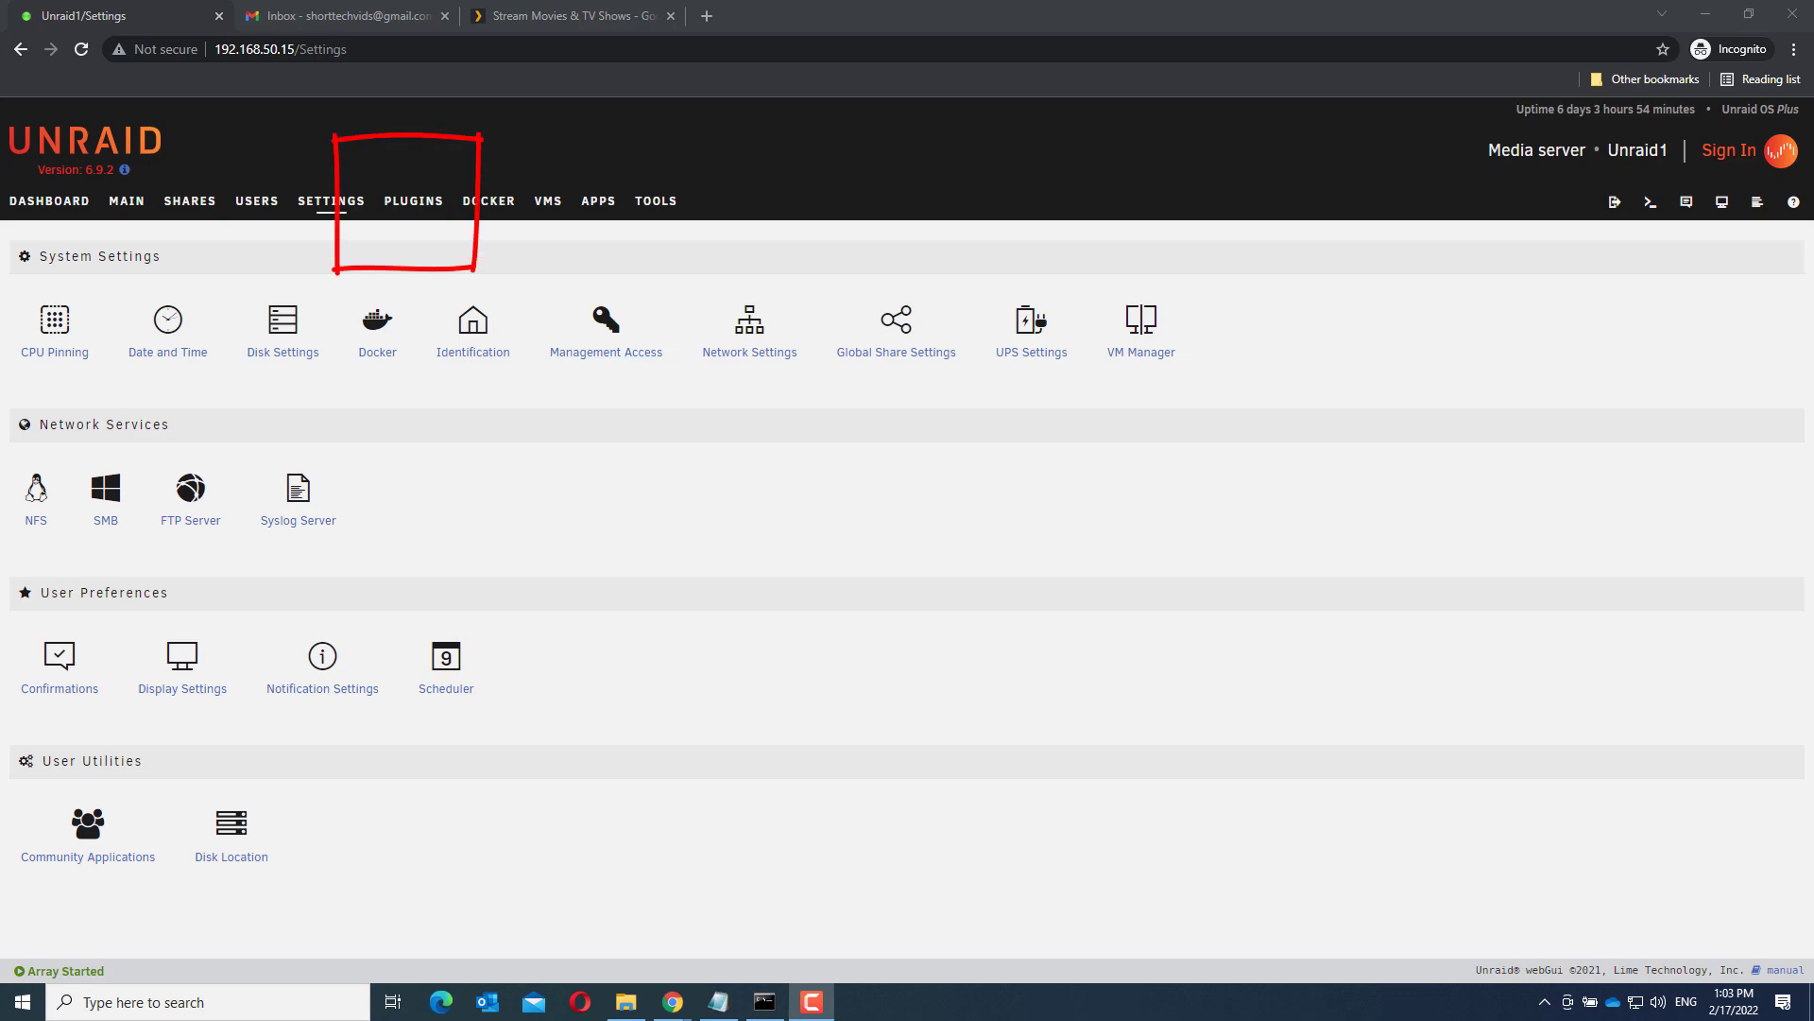
# Paste the plugin's GitHub URL into the Plugins page's install section
pyautogui.click(412, 200)
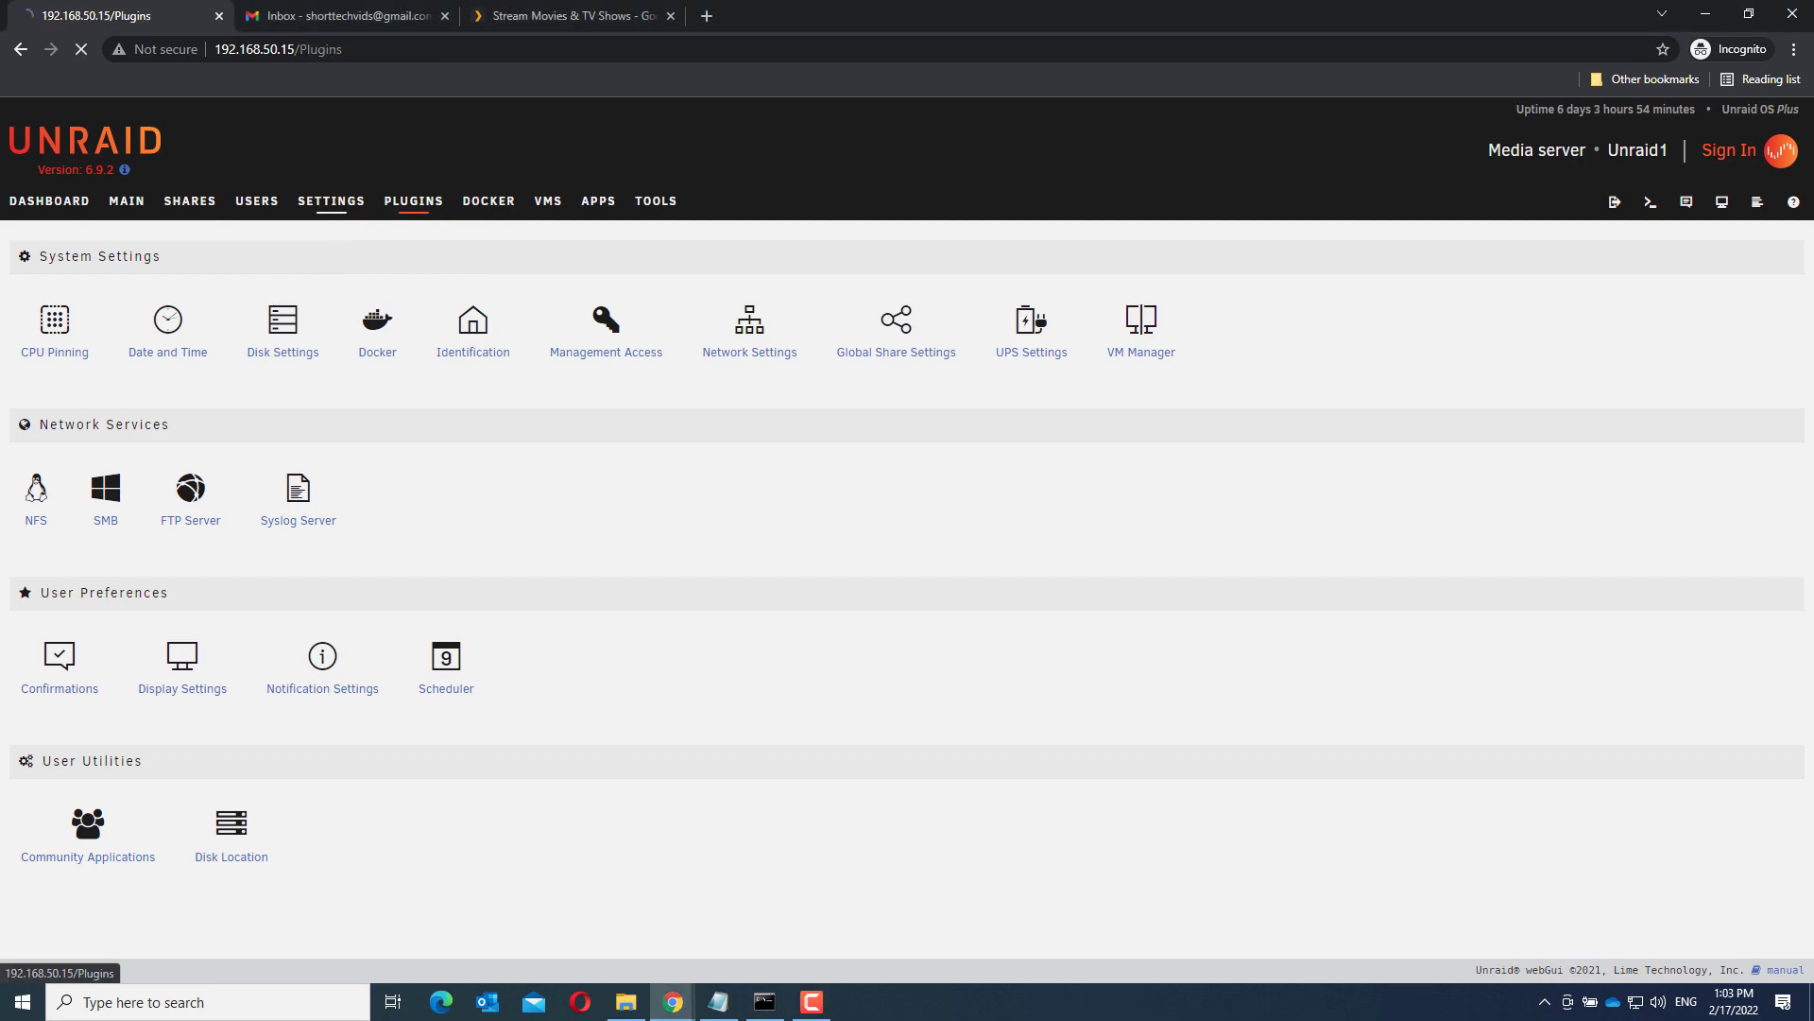
pyautogui.click(264, 257)
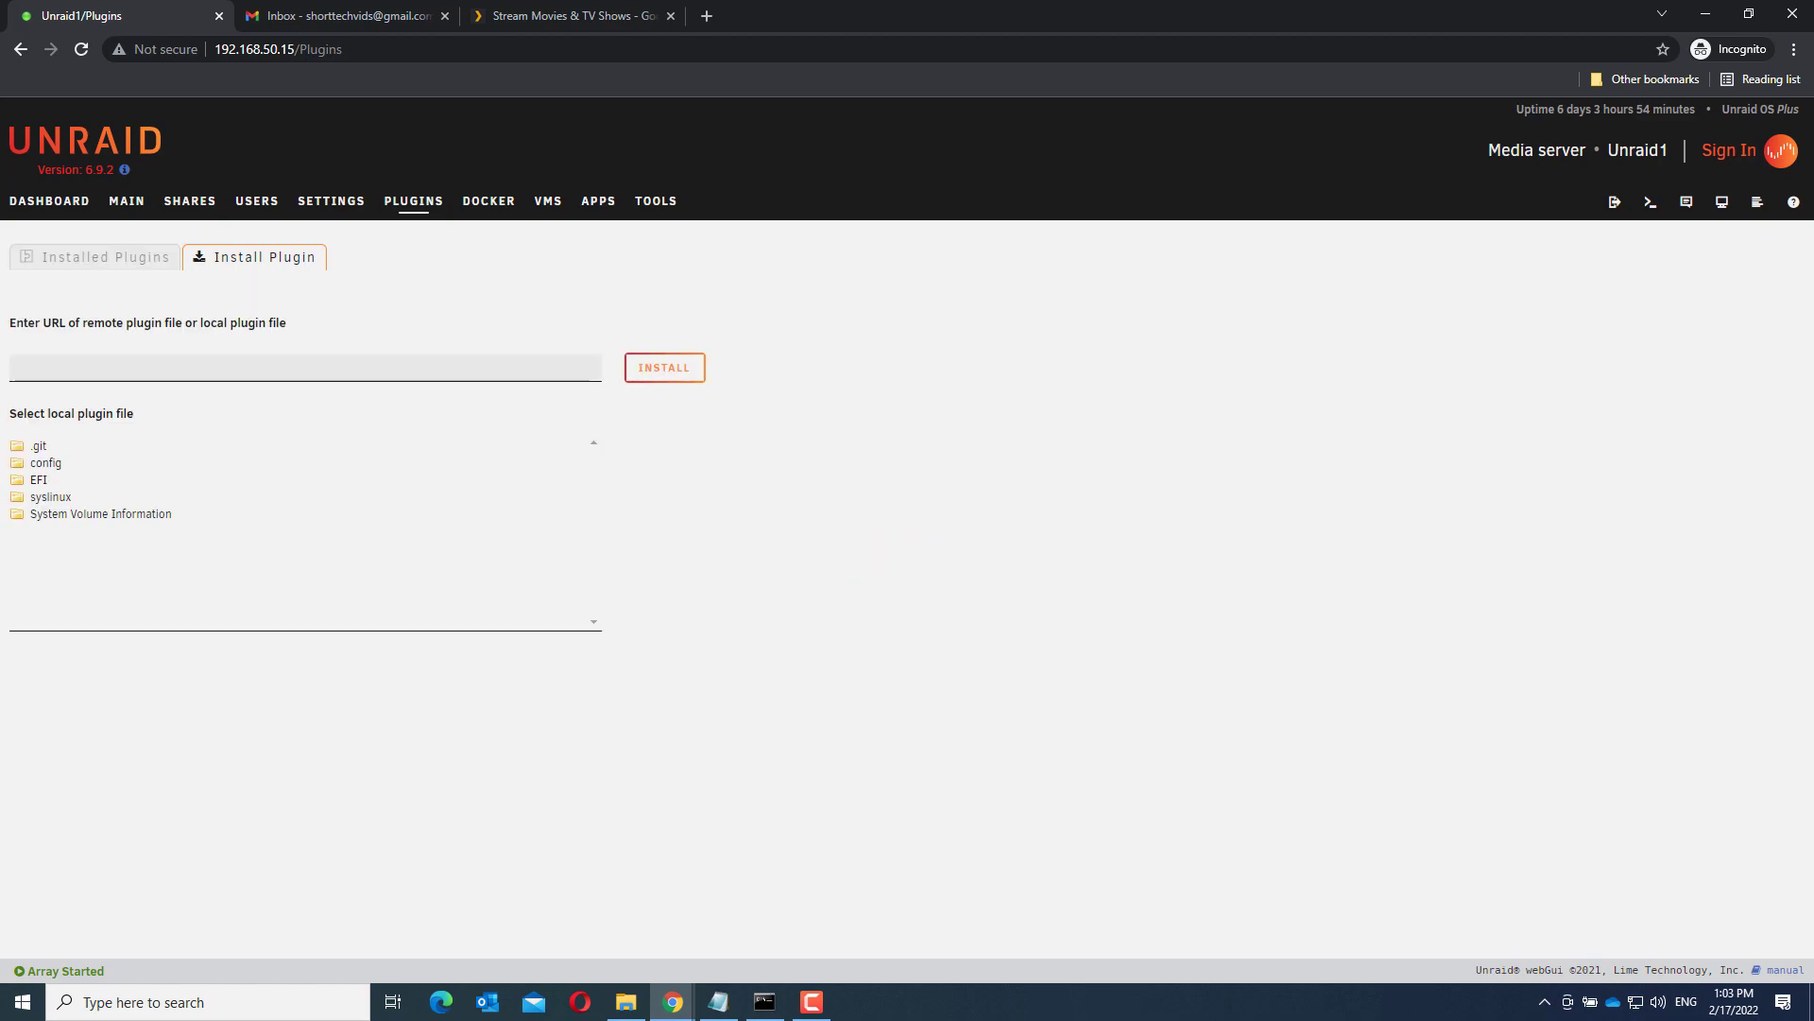
pyautogui.hotkey('ctrl', 'v')
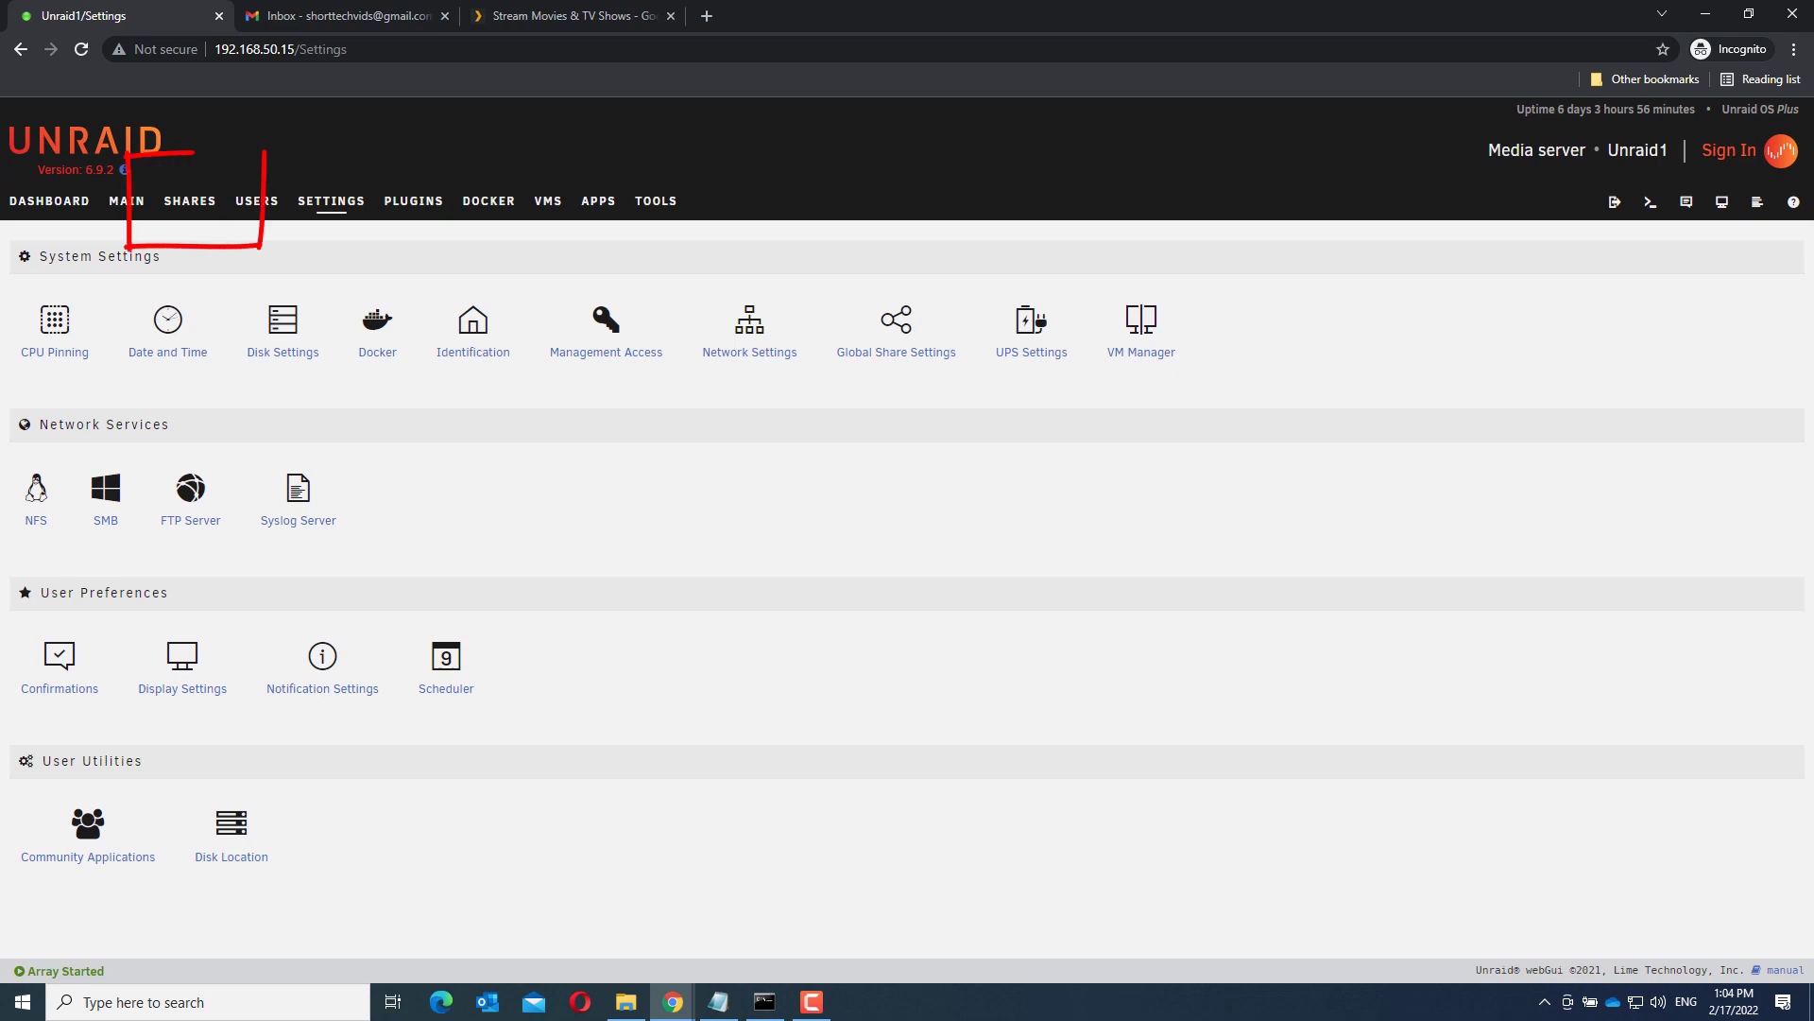
# Add a user share named Media2 with the comment 'Plex media'
pyautogui.click(189, 200)
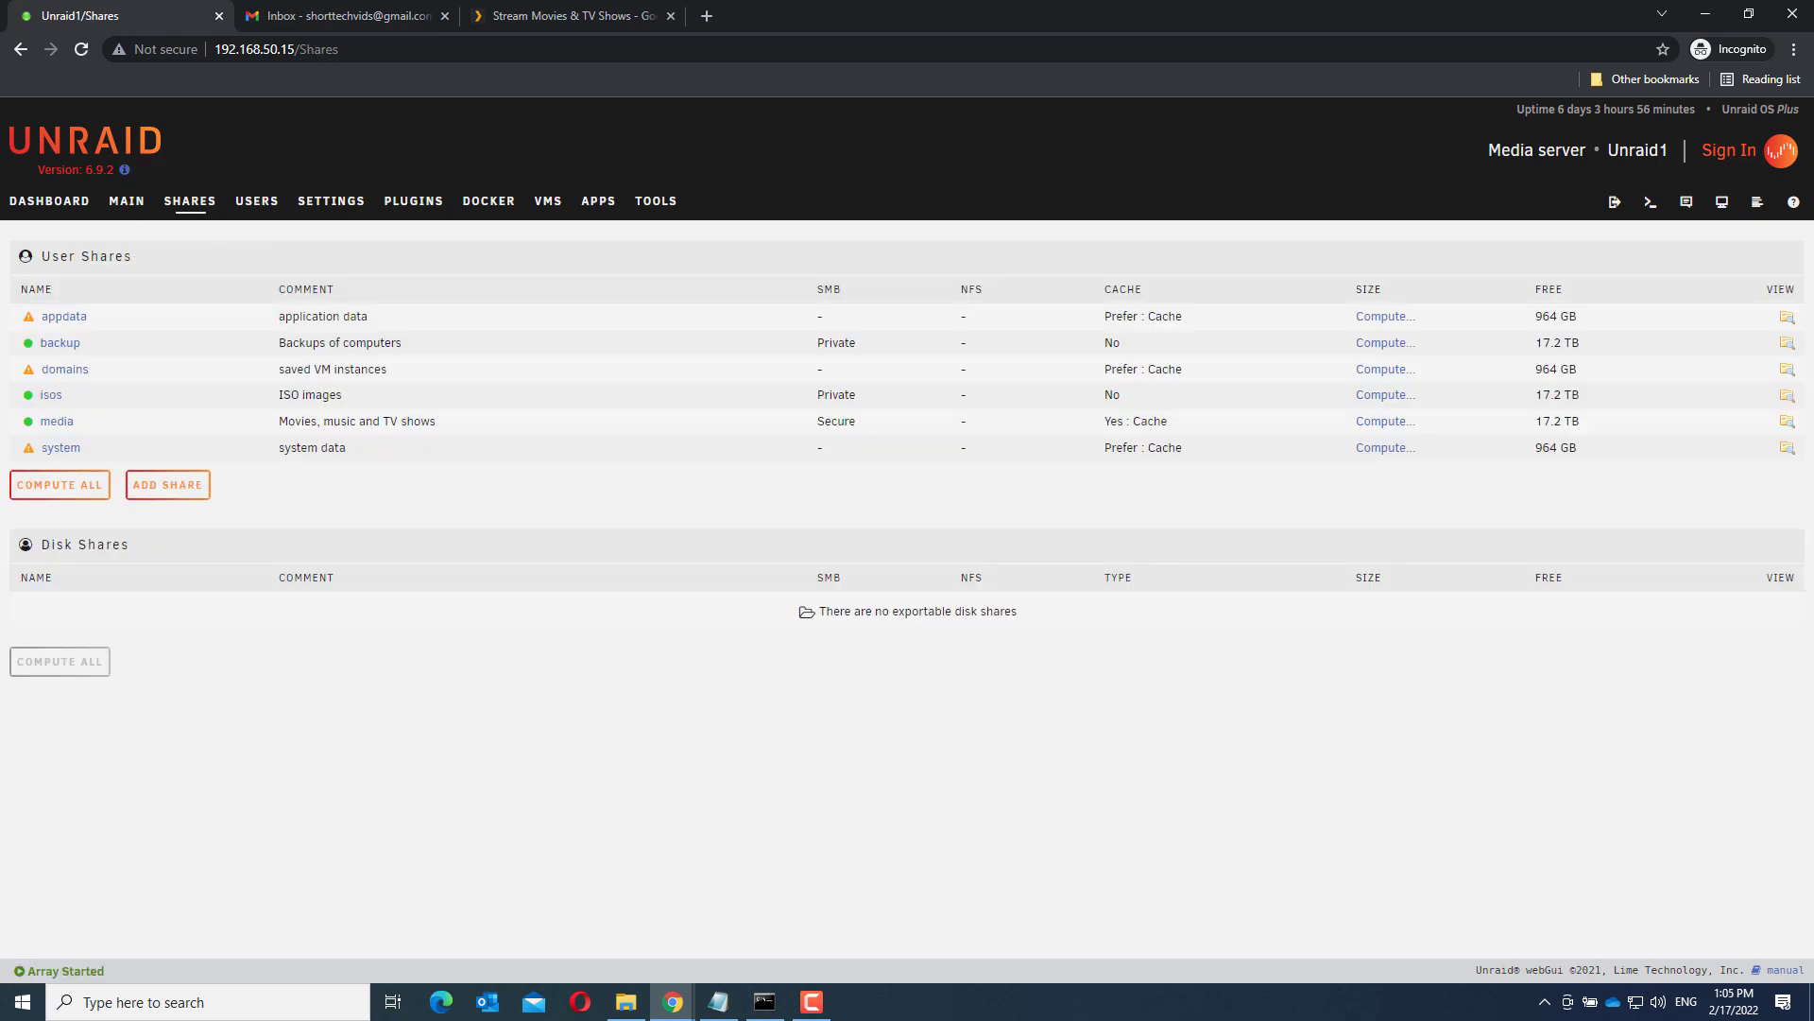
pyautogui.click(168, 483)
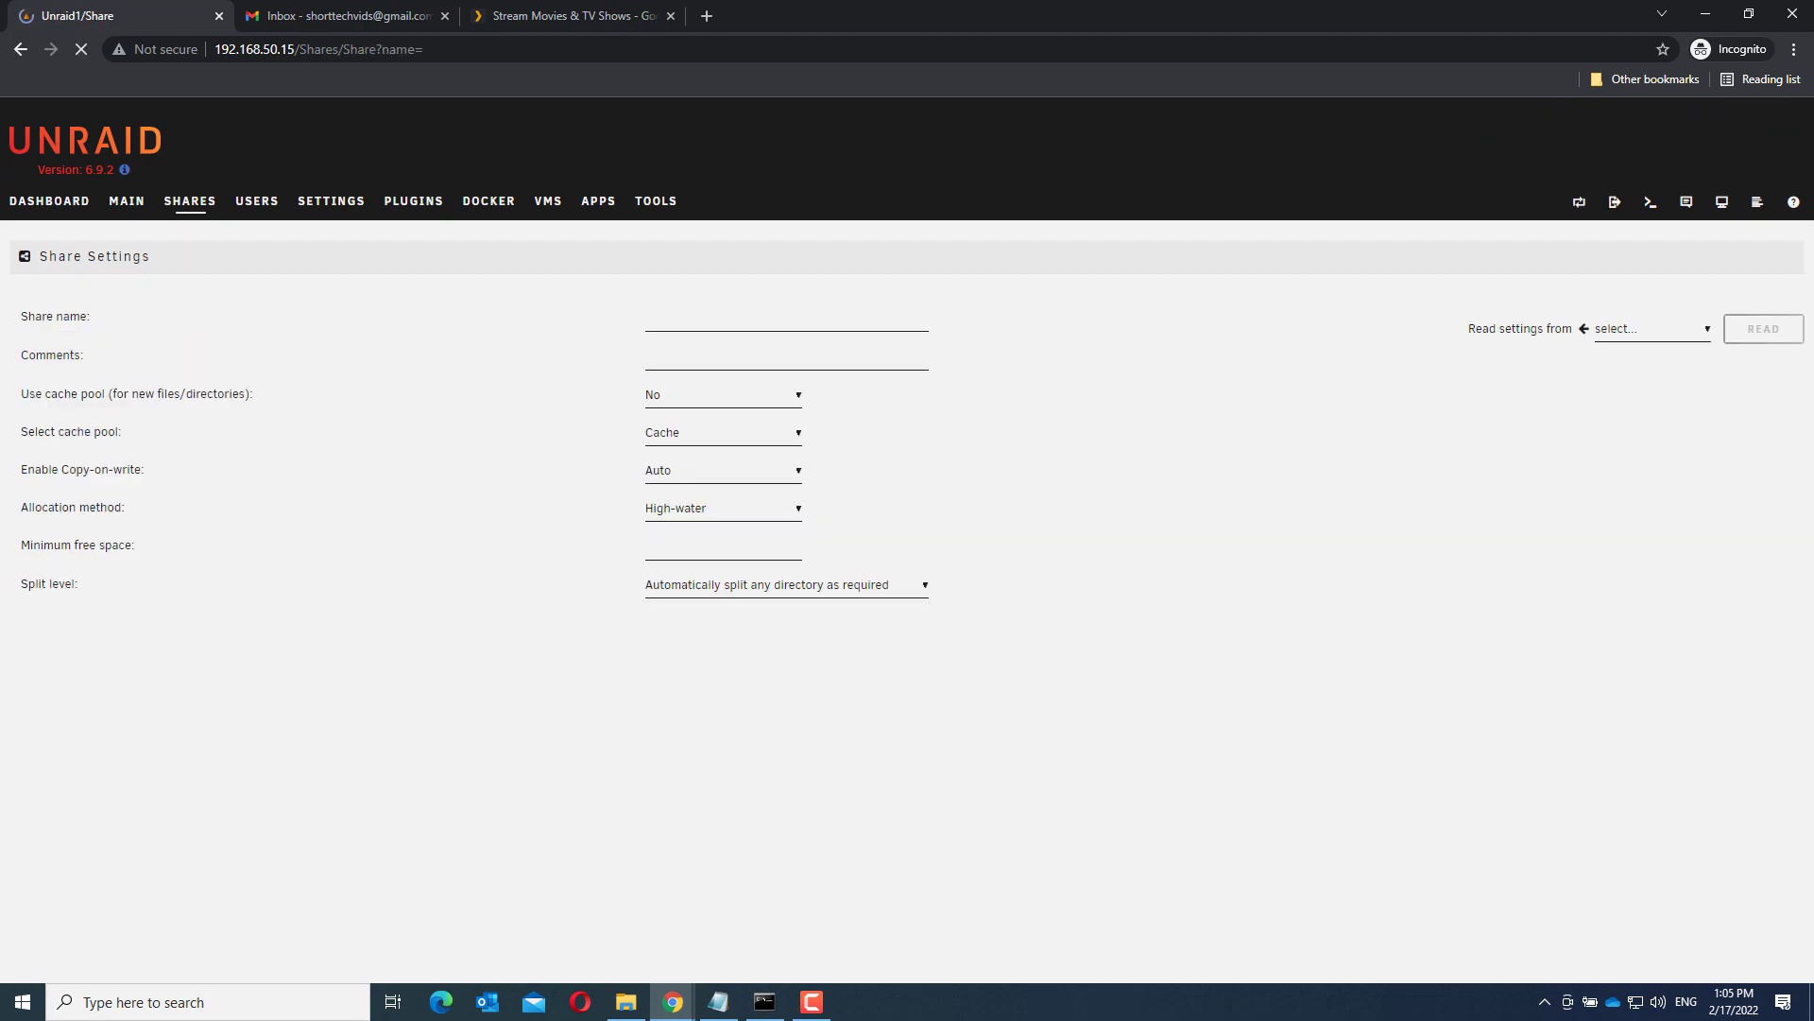
pyautogui.click(787, 317)
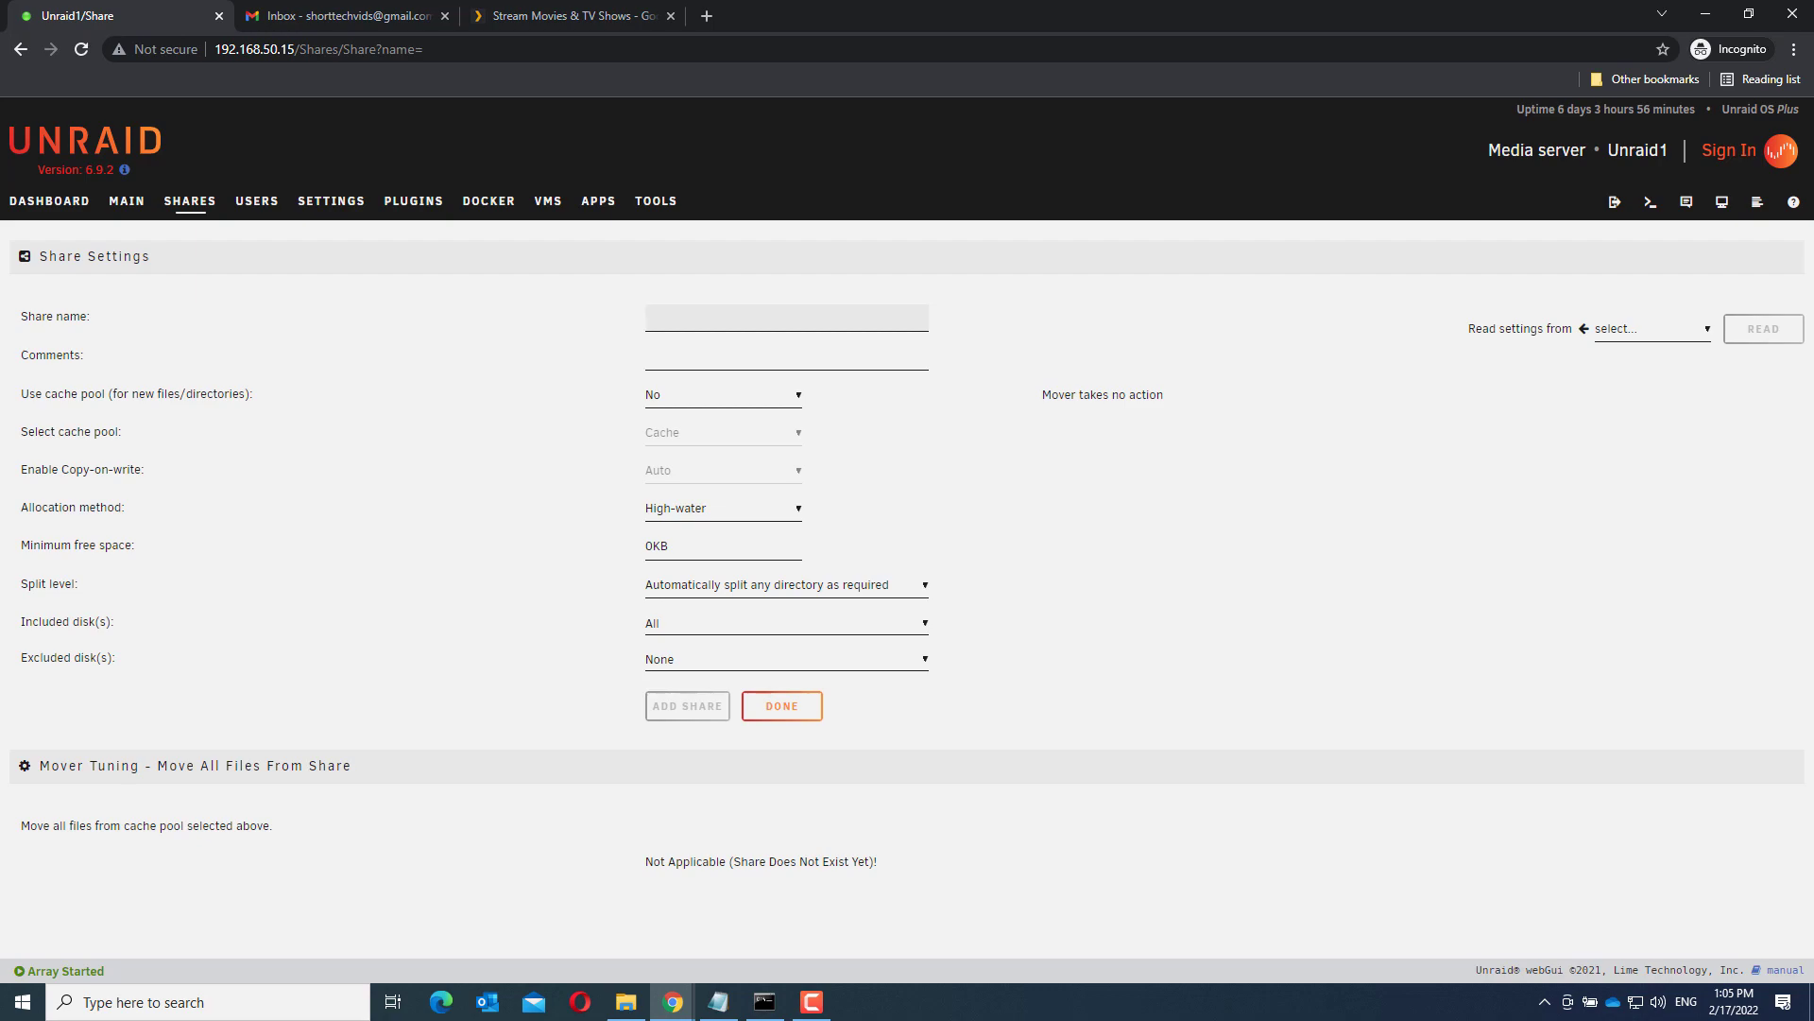
pyautogui.write('Media2')
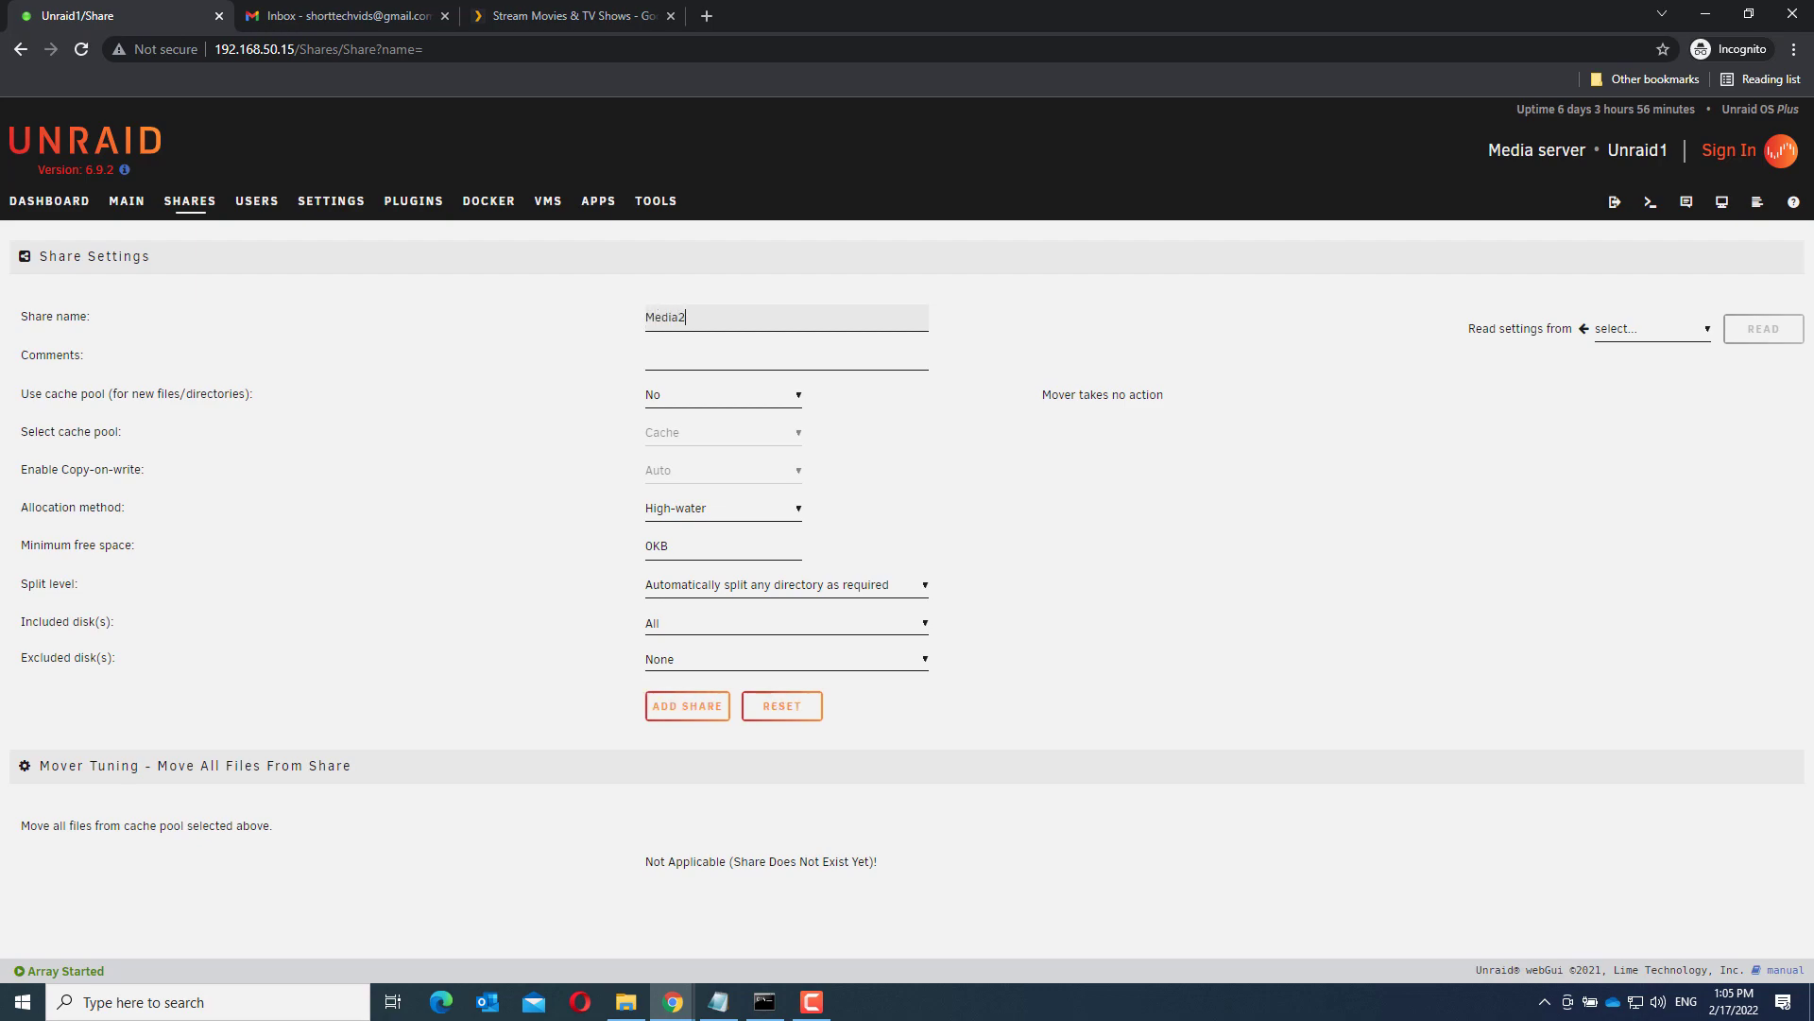
pyautogui.press('Tab')
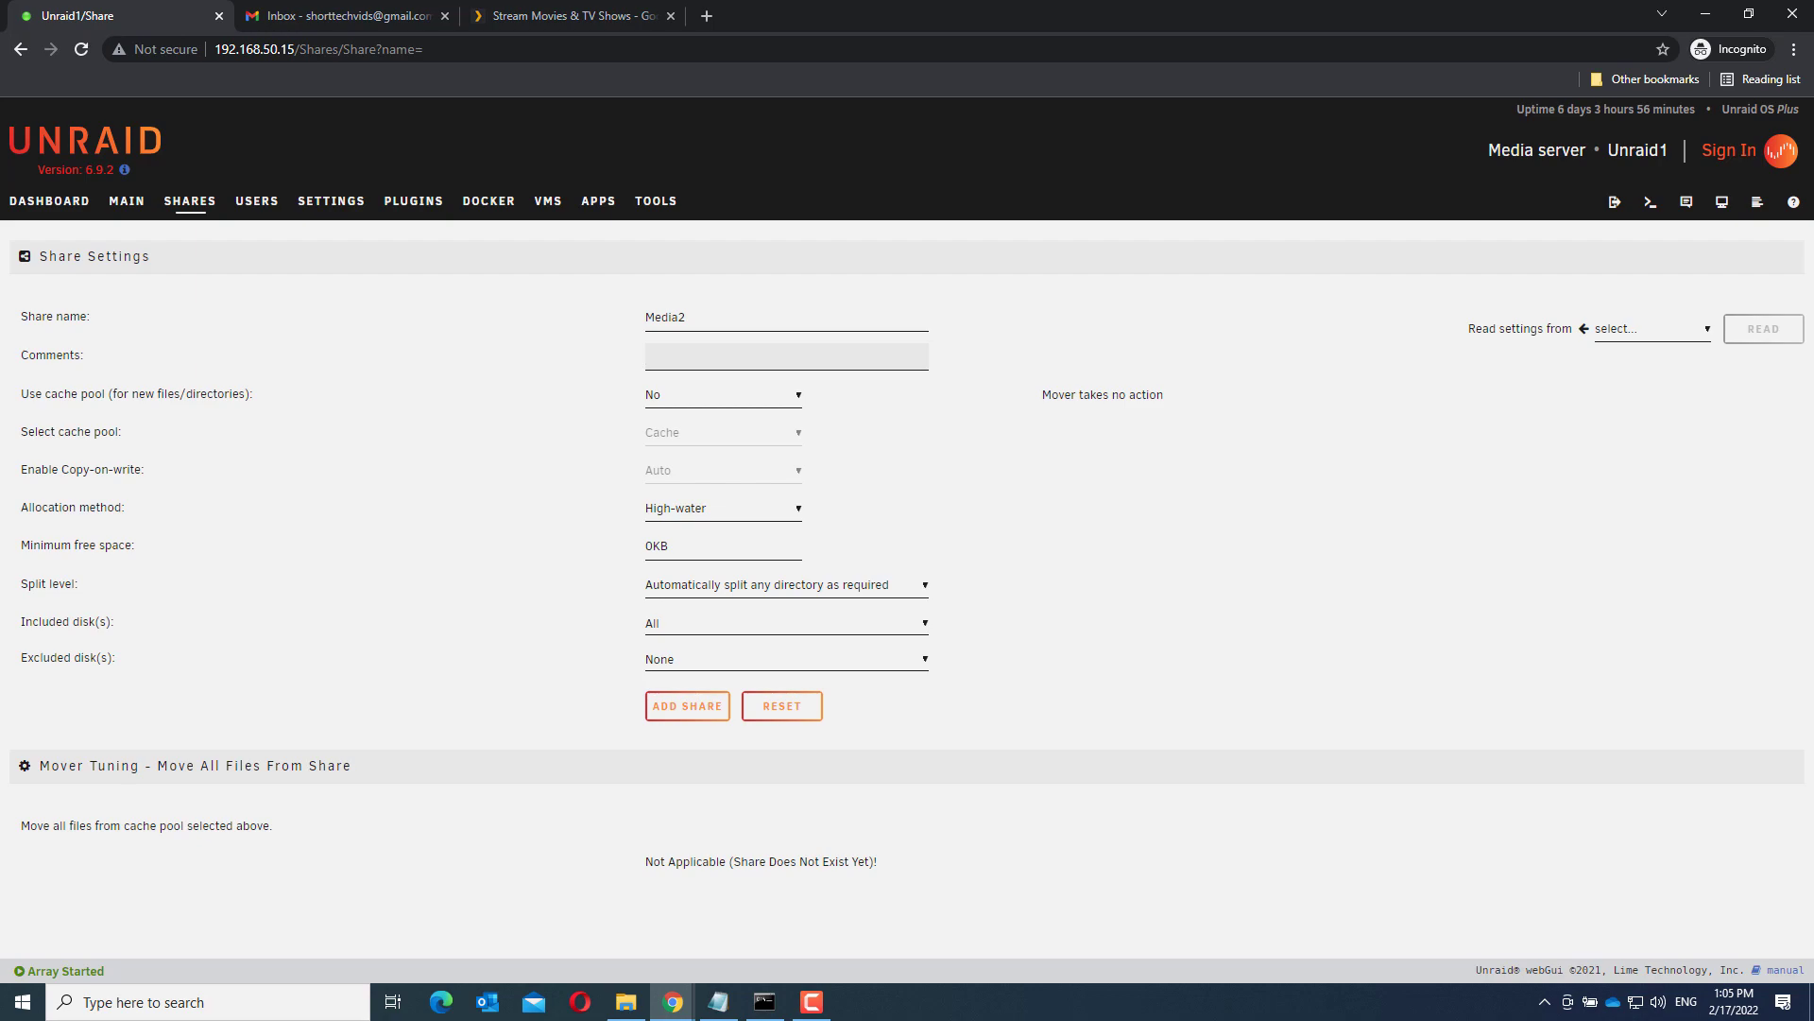
pyautogui.write('Pl')
pyautogui.write('ex media')
pyautogui.click(686, 705)
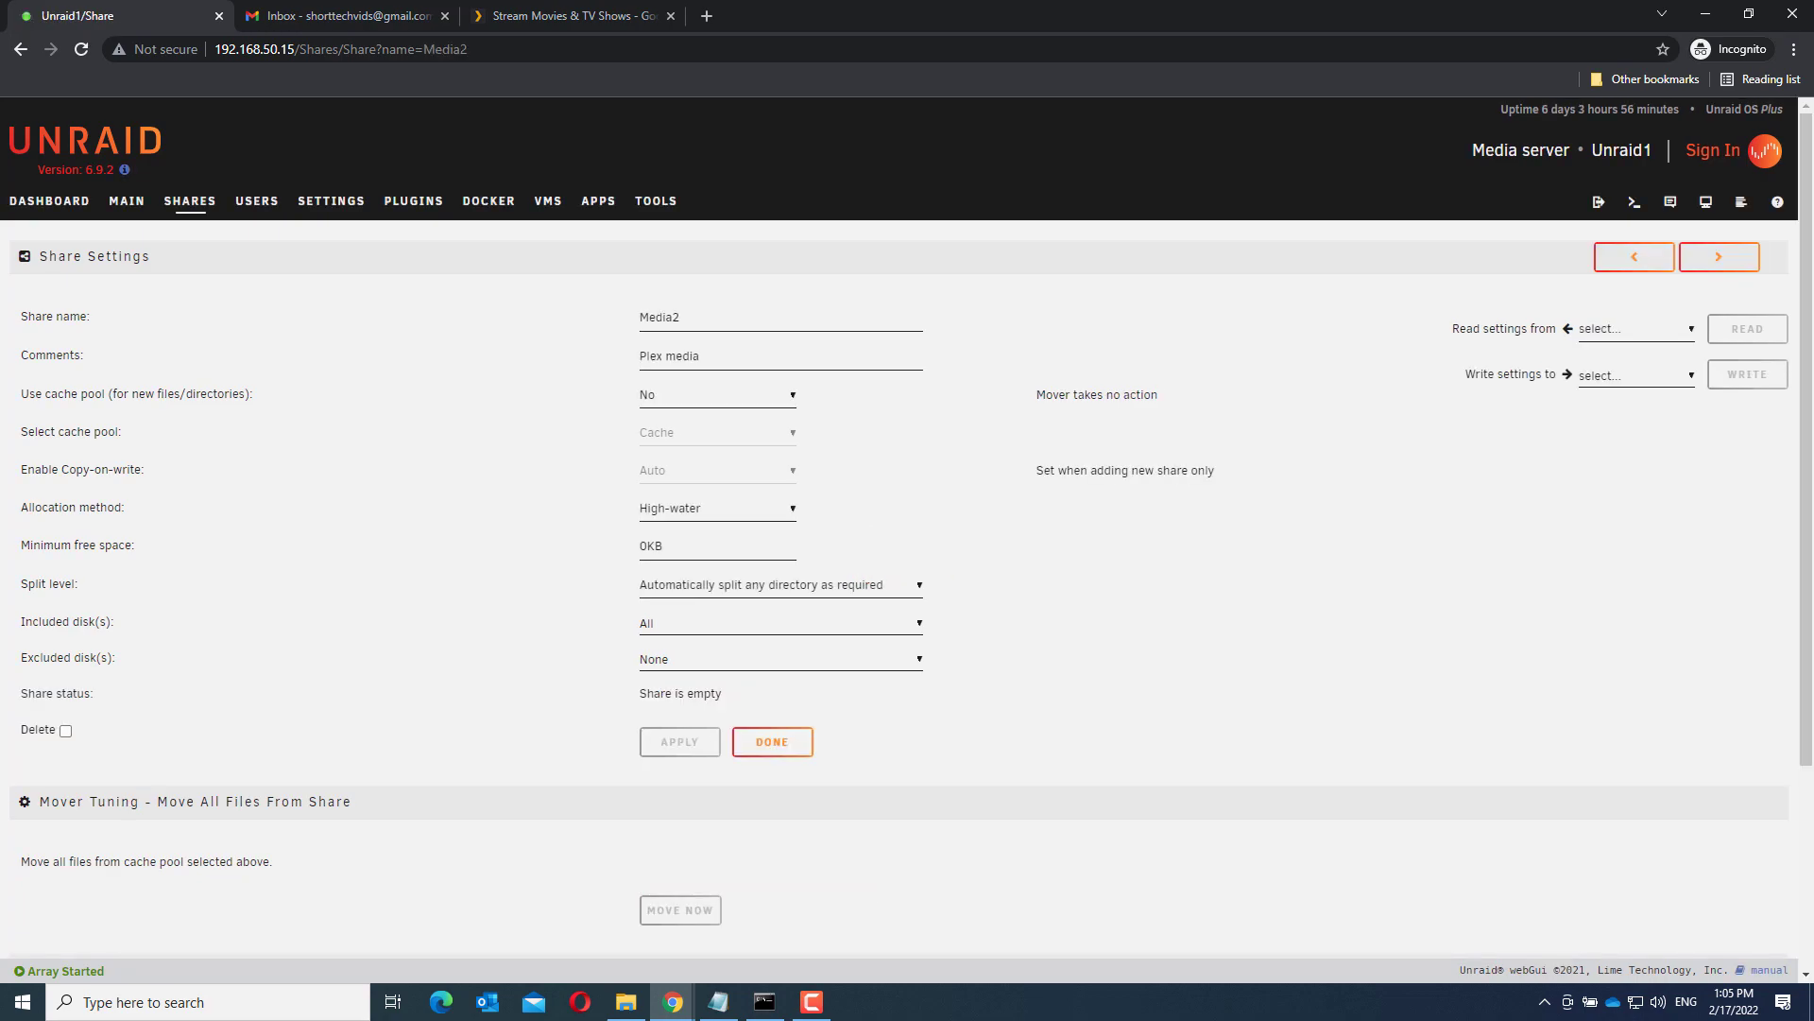
pyautogui.scroll(-2, 907, 567)
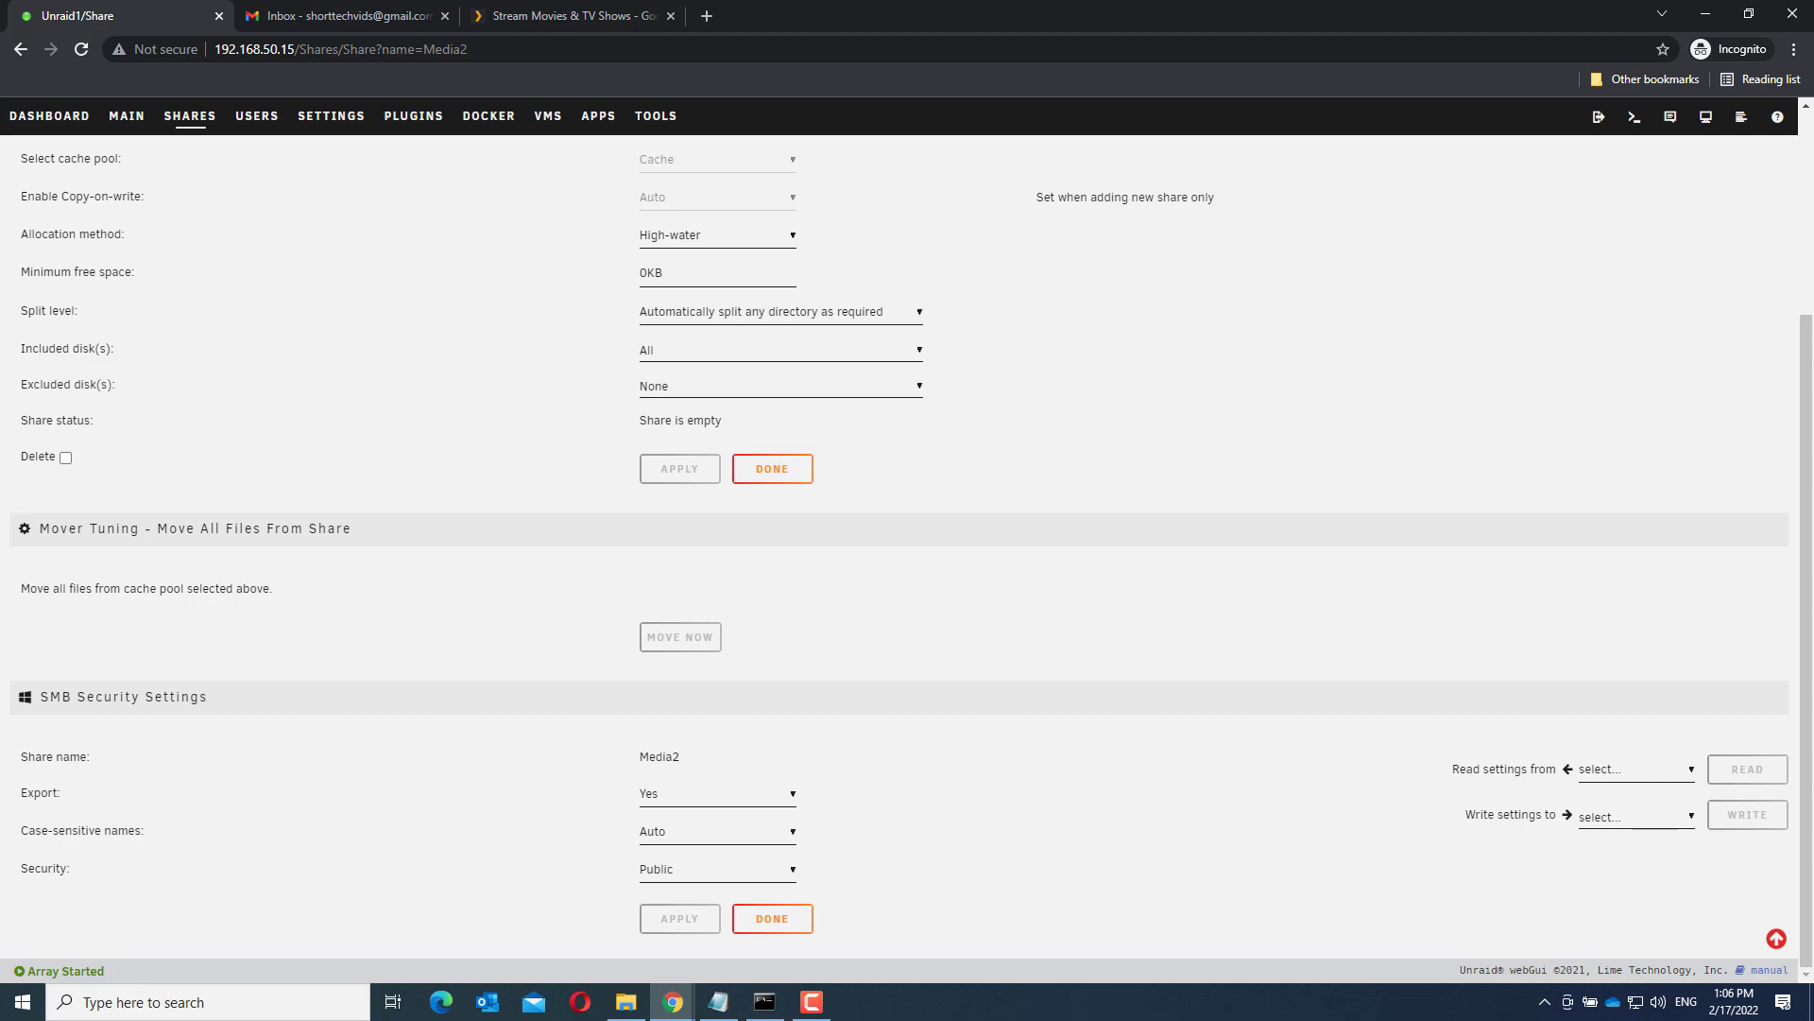
# Bring the Command Prompt window at C:\tmp in front of the Media2 settings
pyautogui.click(767, 1003)
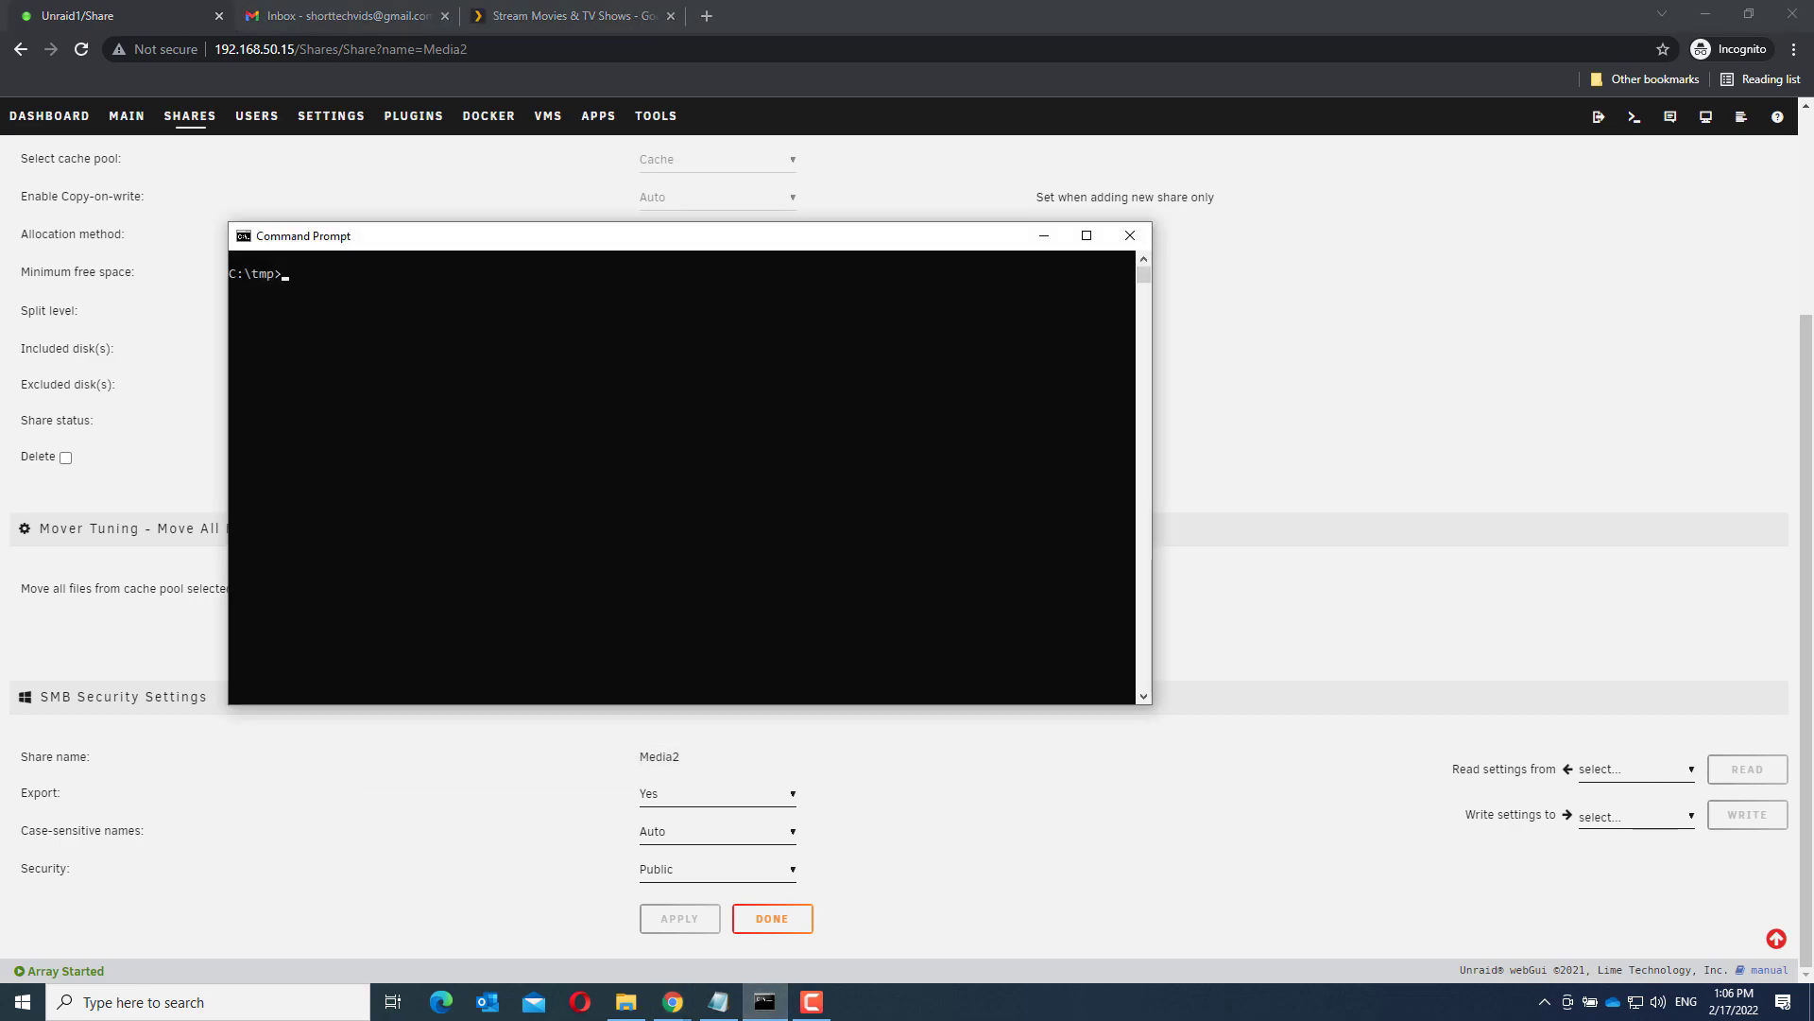
# Map the media2 share to drive M: and switch to it
pyautogui.click(822, 545)
pyautogui.write('net use m: ')
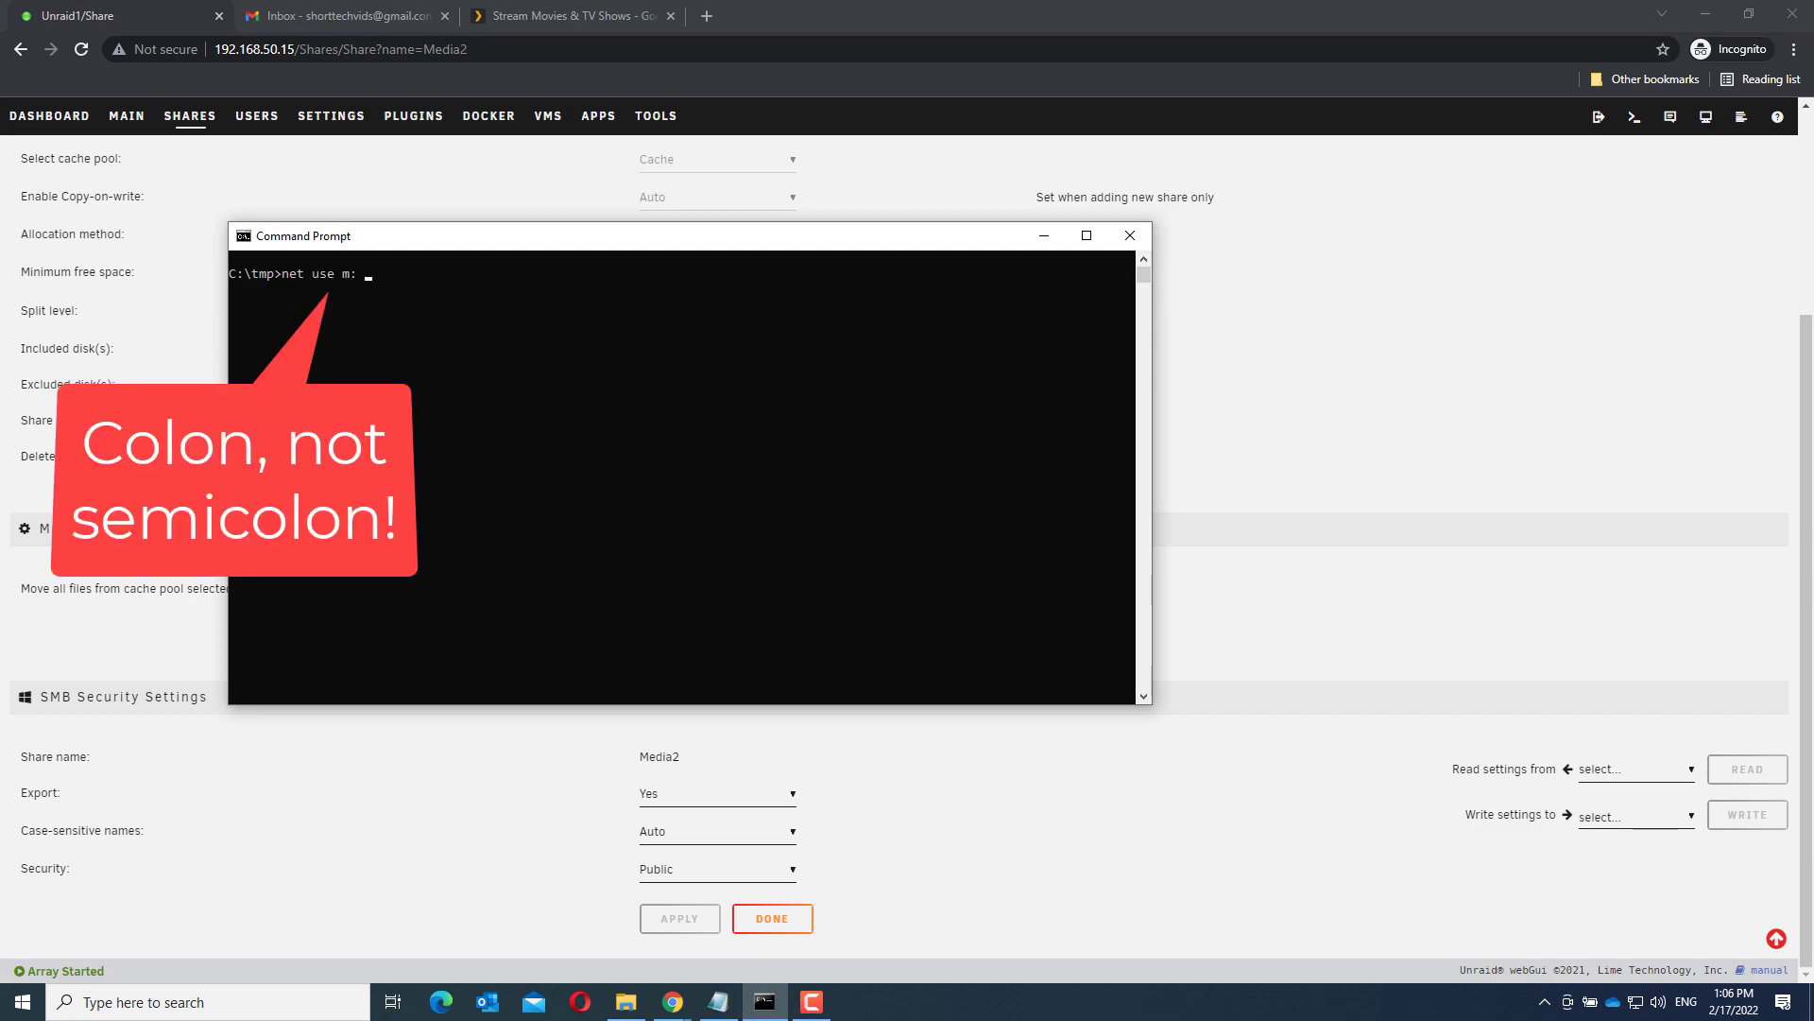
pyautogui.write('\\\\')
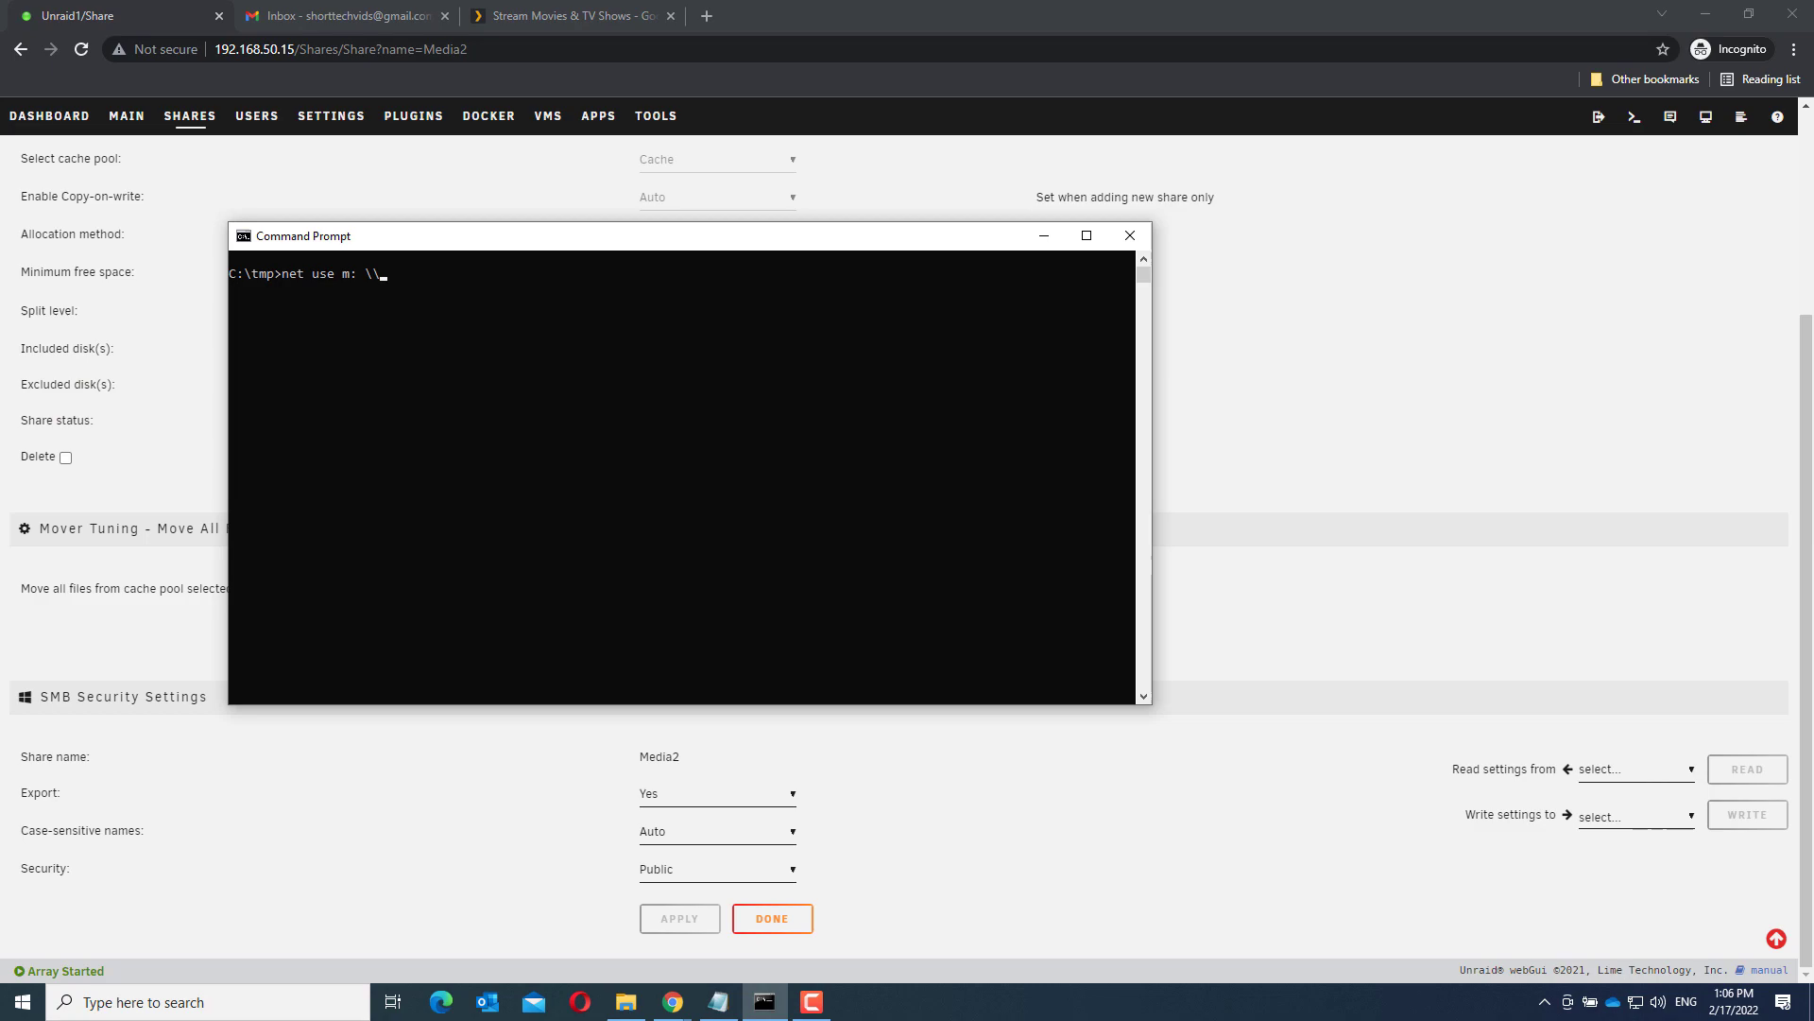
pyautogui.write('unraid')
pyautogui.write('1\\media')
pyautogui.write('2')
pyautogui.press('Return')
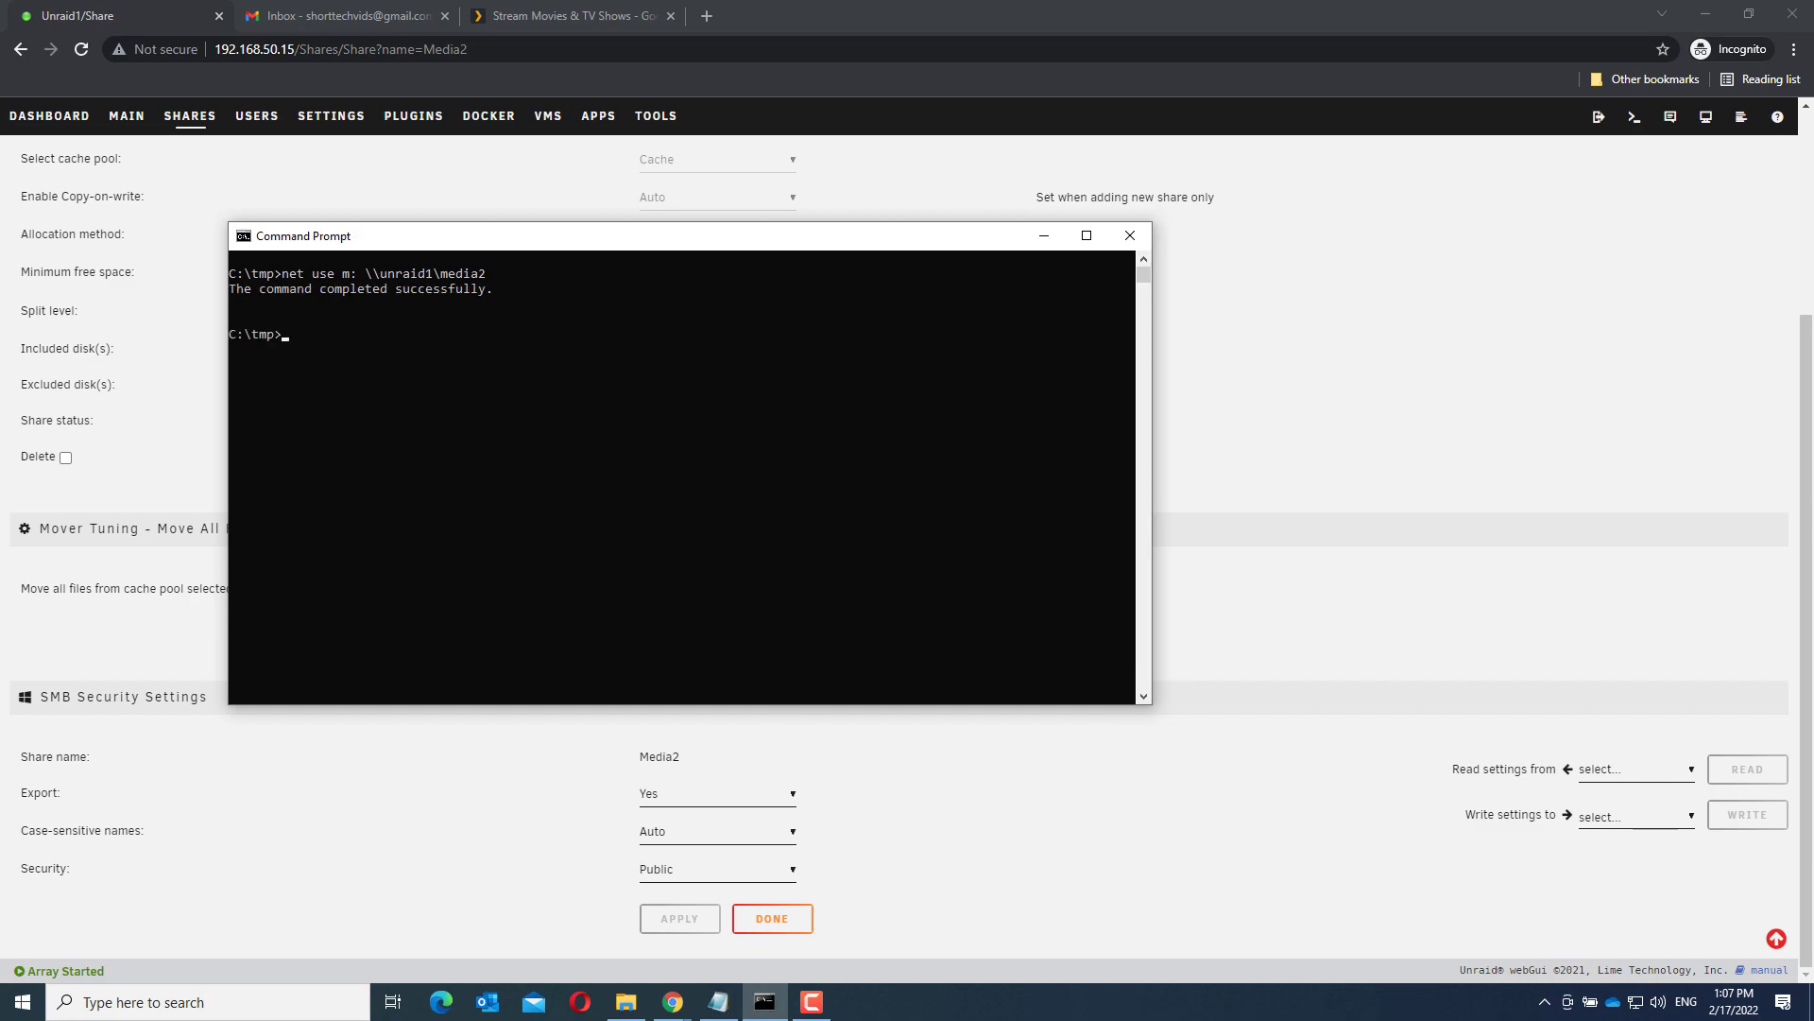
pyautogui.write('m:')
pyautogui.press('Return')
pyautogui.write('mkdir video')
# Create the 'video' and 'TV shows' folders, then list the drive's contents
pyautogui.press('Return')
pyautogui.write('mkdir')
pyautogui.write('TV shows"')
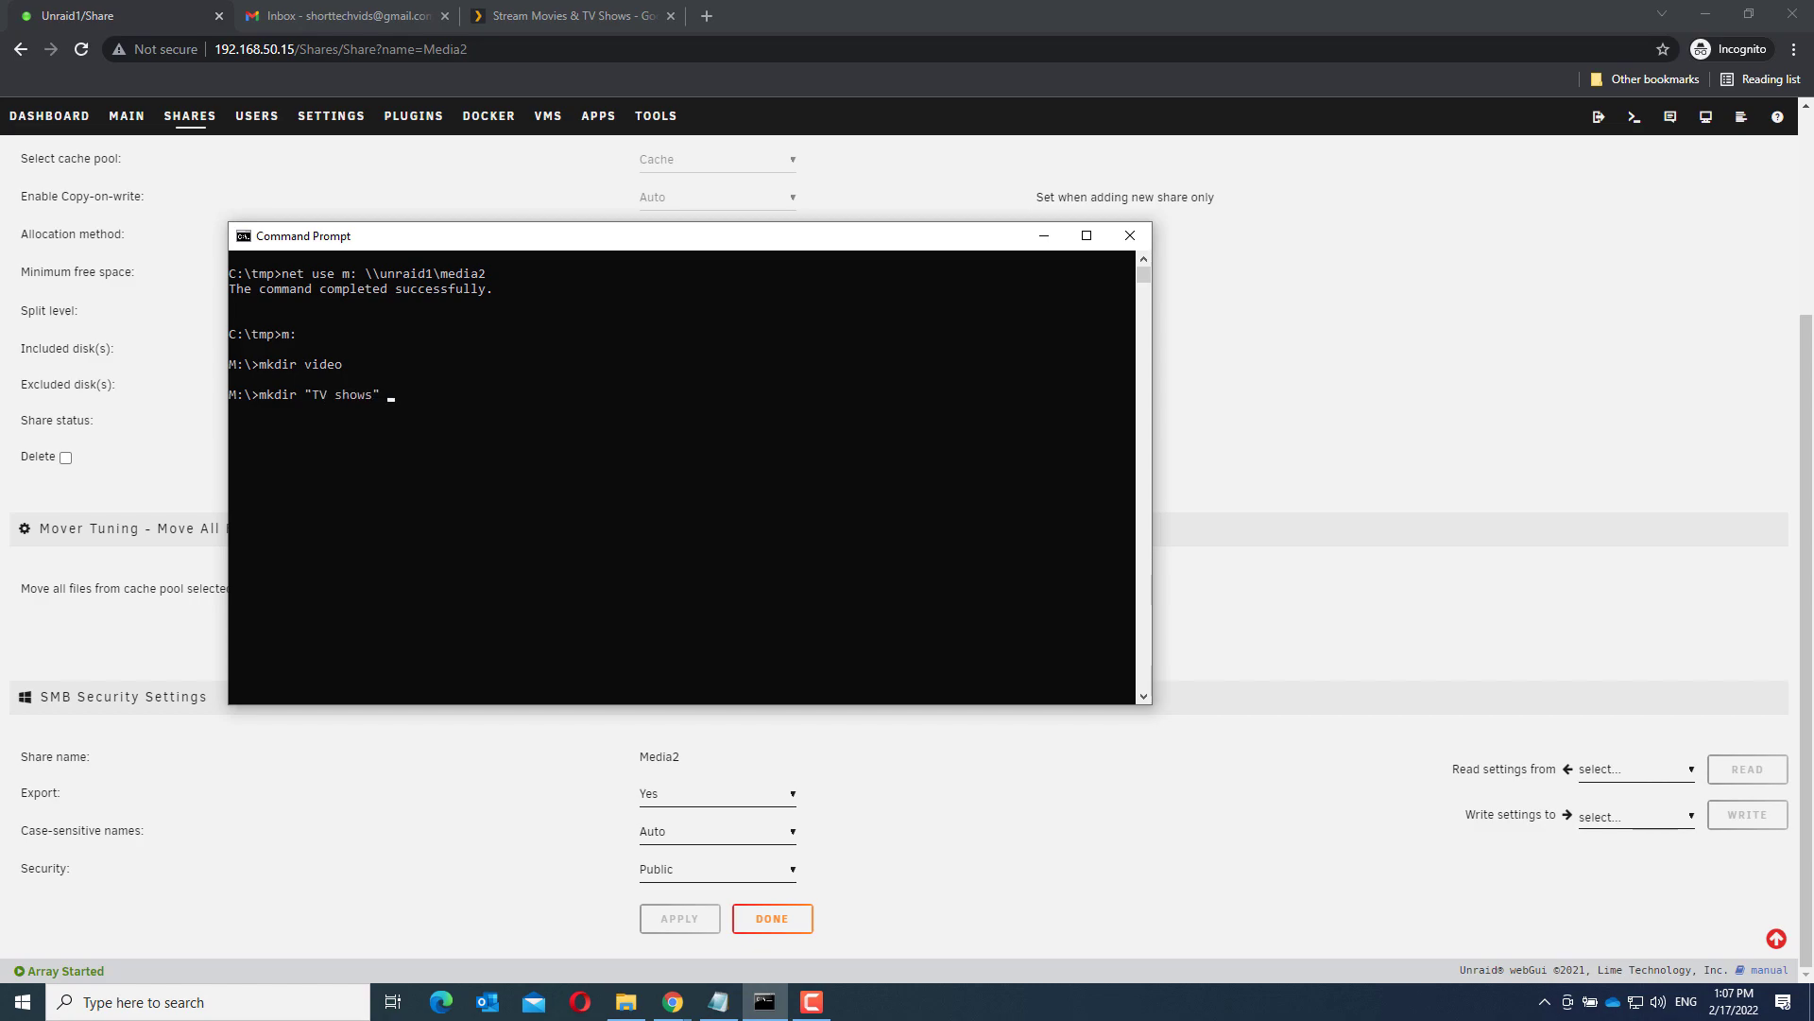
pyautogui.press('Return')
pyautogui.write('dir')
pyautogui.press('Return')
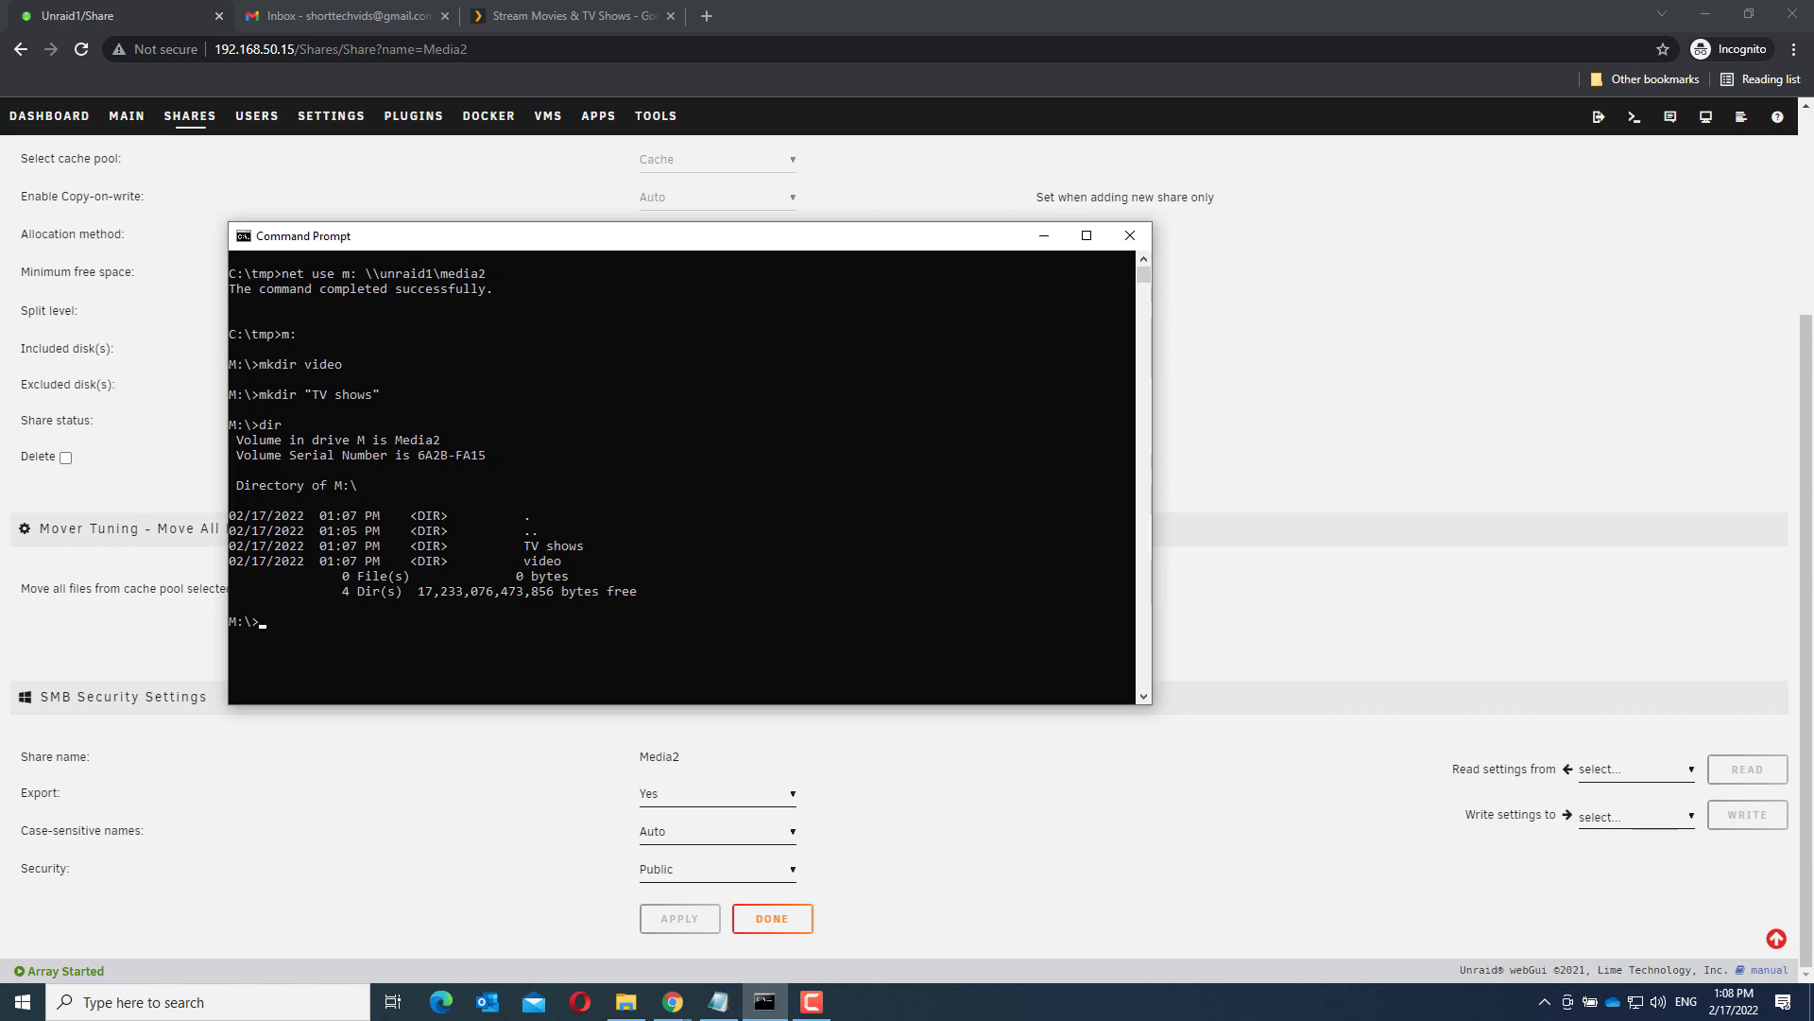
# Search the Apps catalogue for Plex and install the official Plex-Media-Server template
pyautogui.click(596, 115)
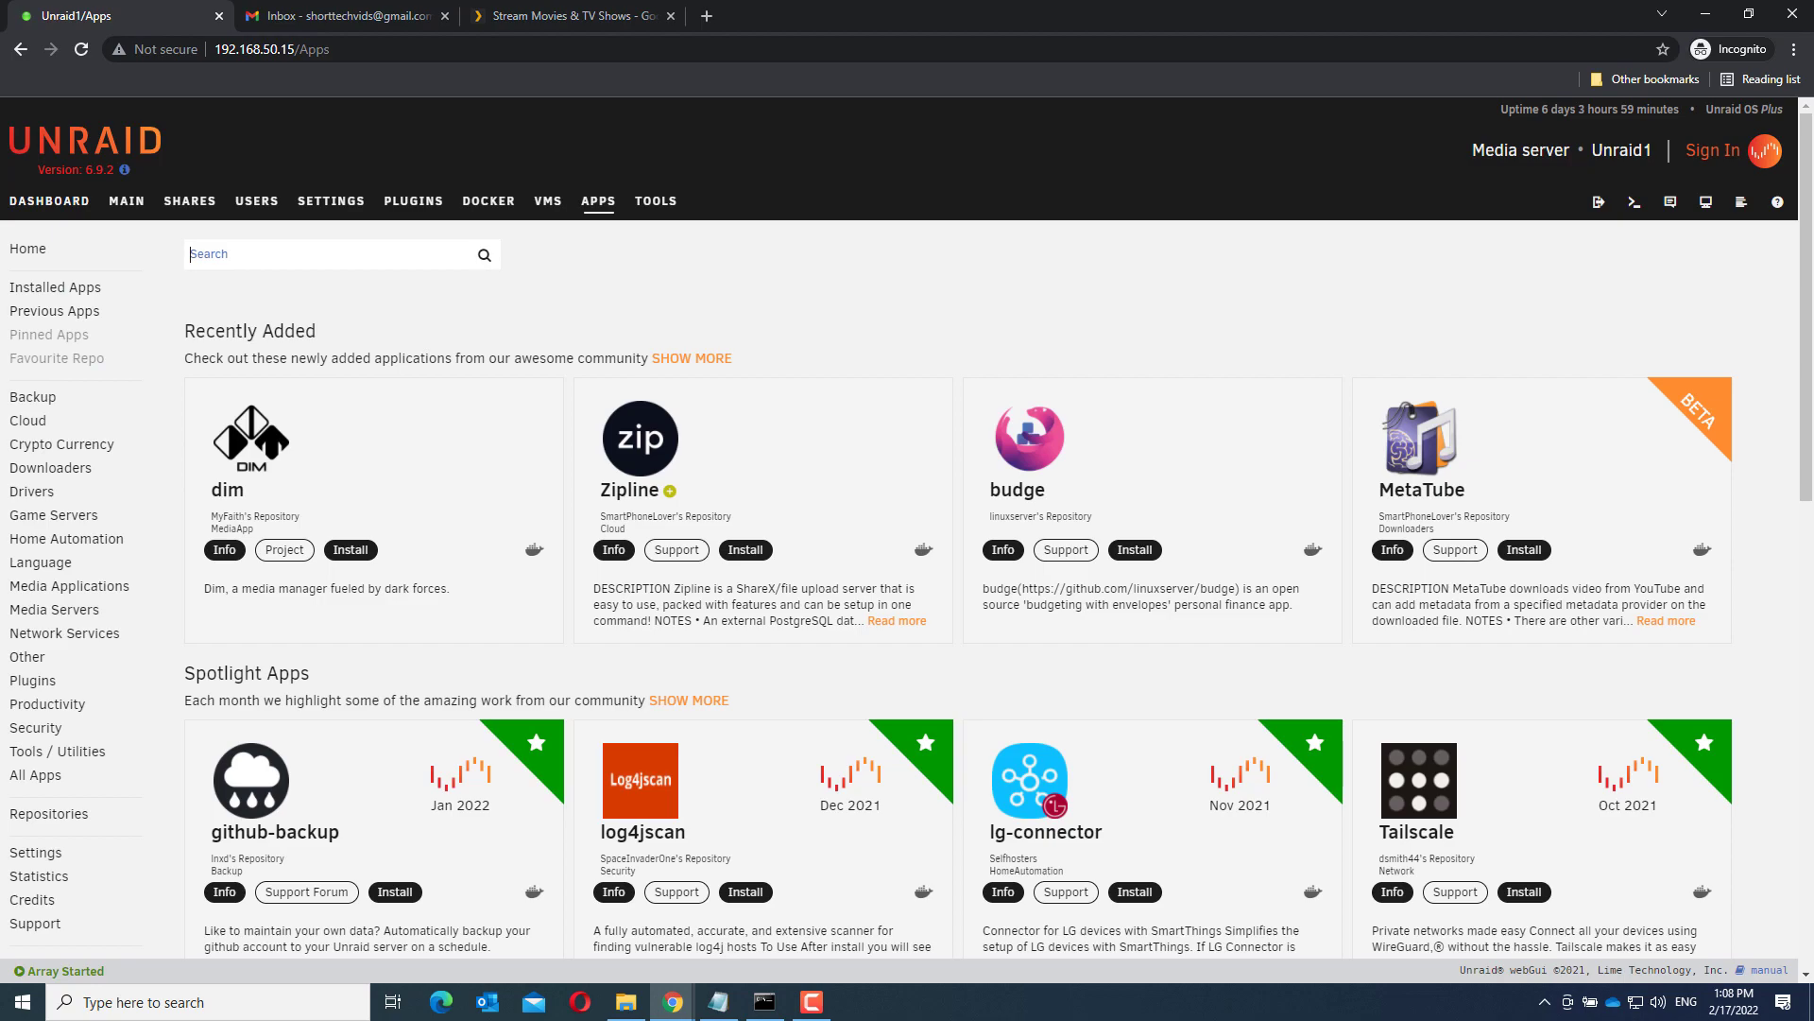
pyautogui.write('Plex')
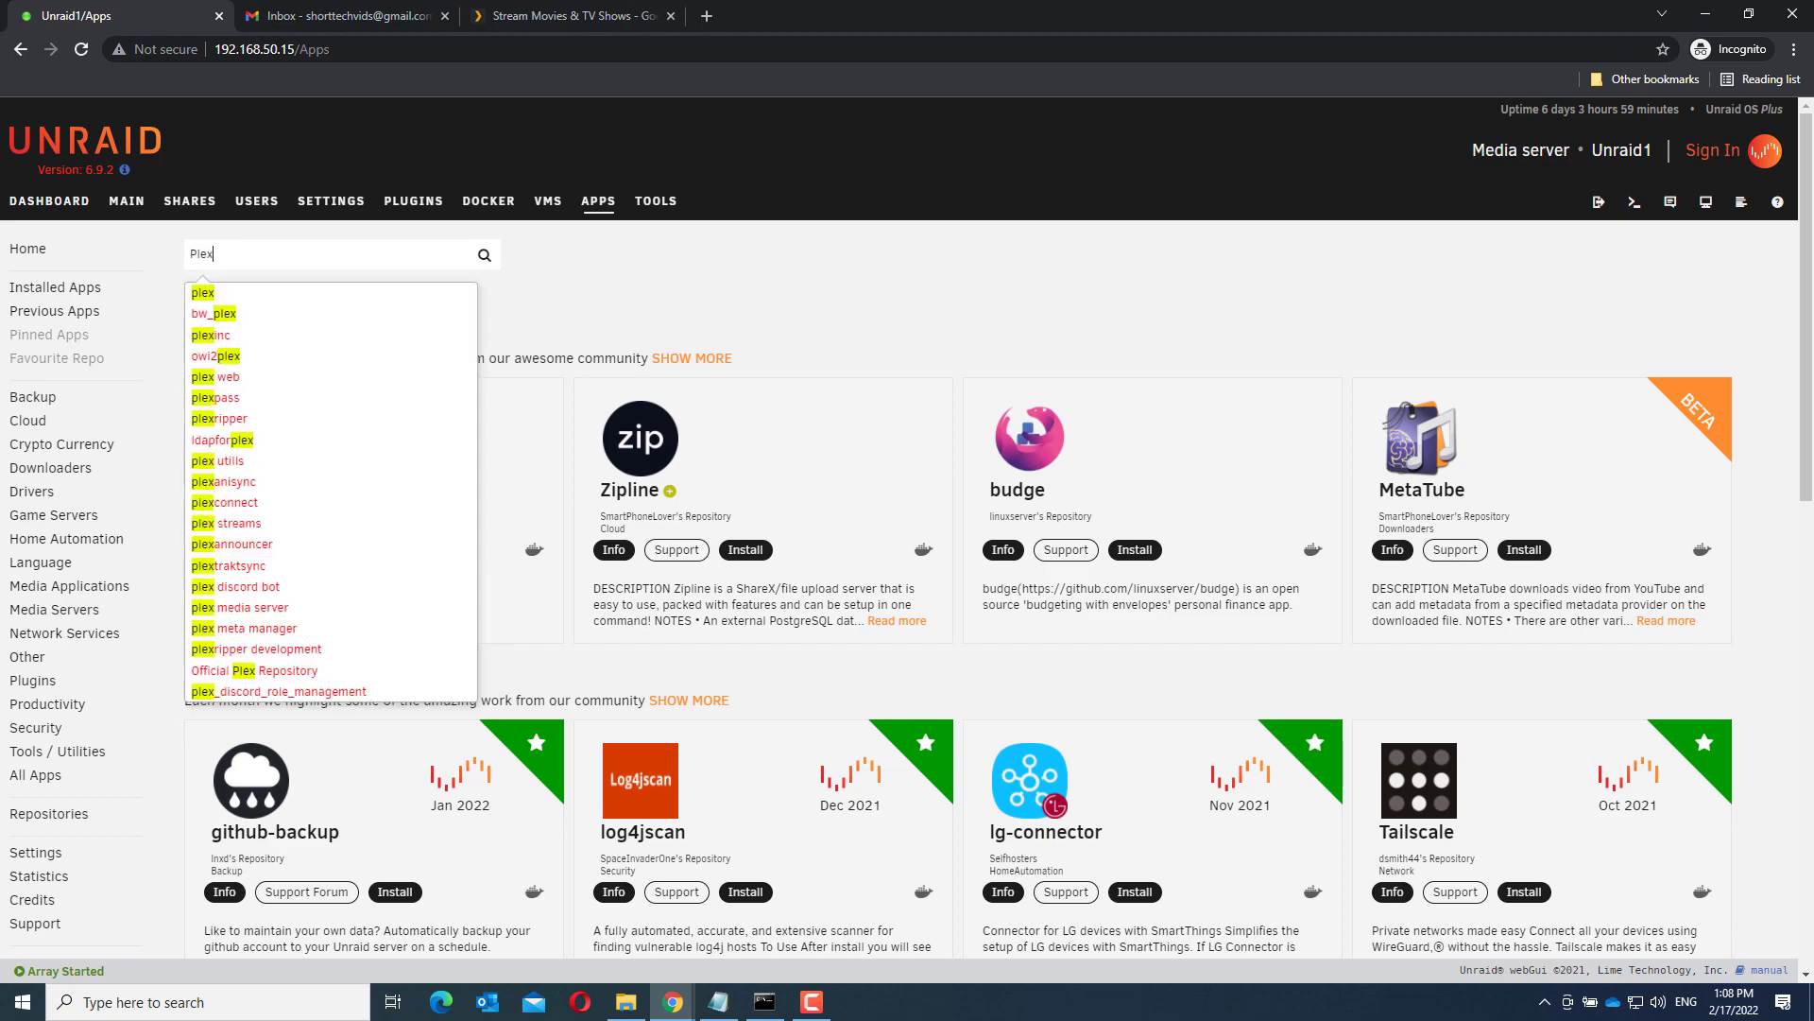
pyautogui.press('Return')
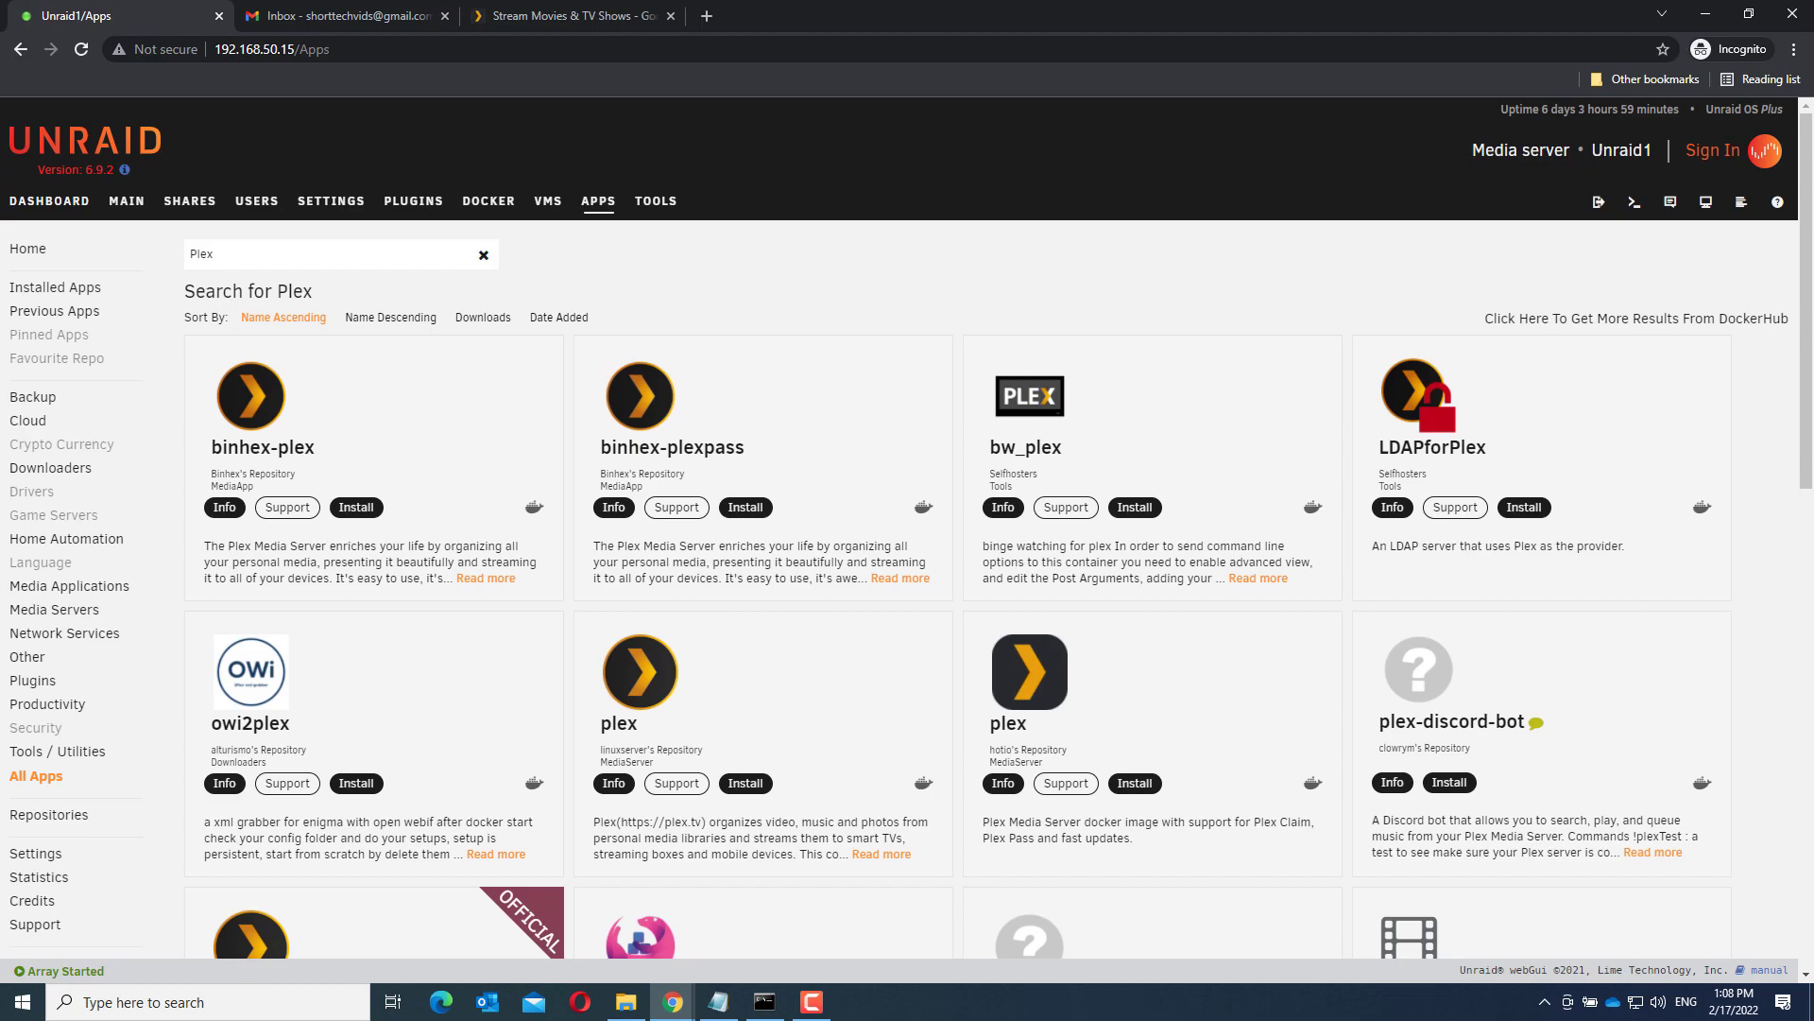
pyautogui.scroll(-3, 907, 567)
pyautogui.scroll(-3, 907, 567)
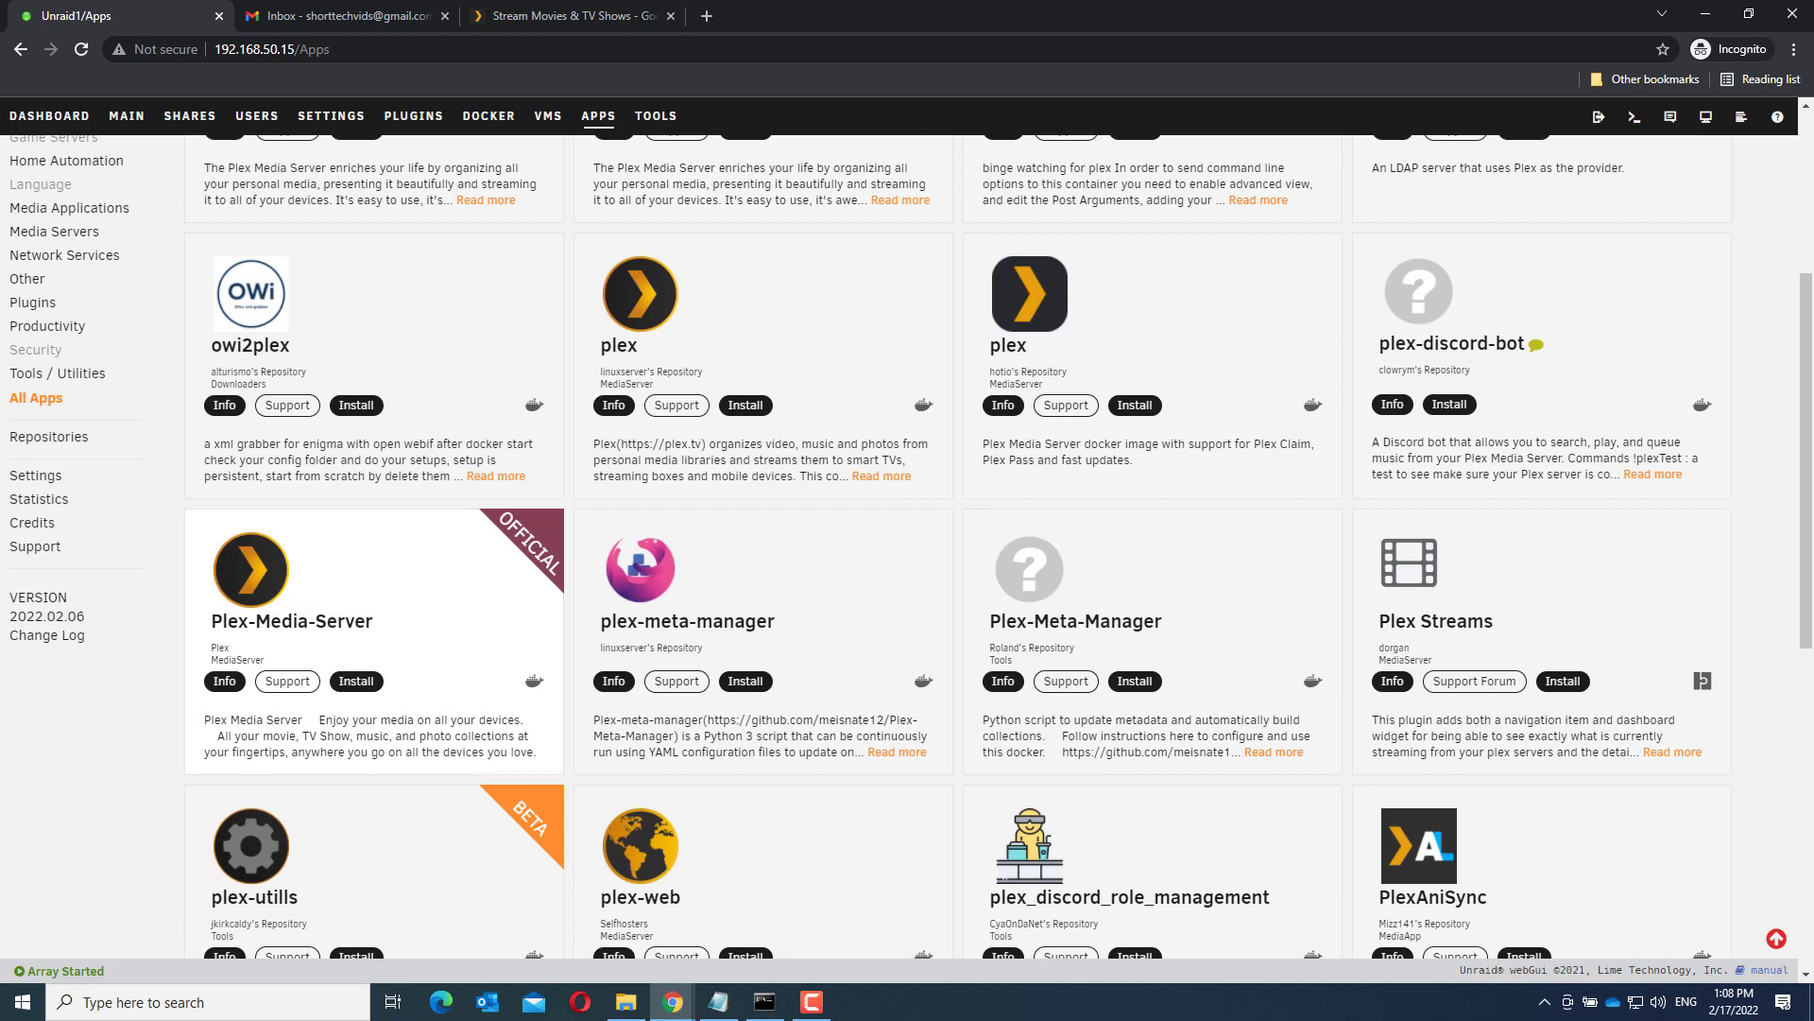
pyautogui.click(356, 681)
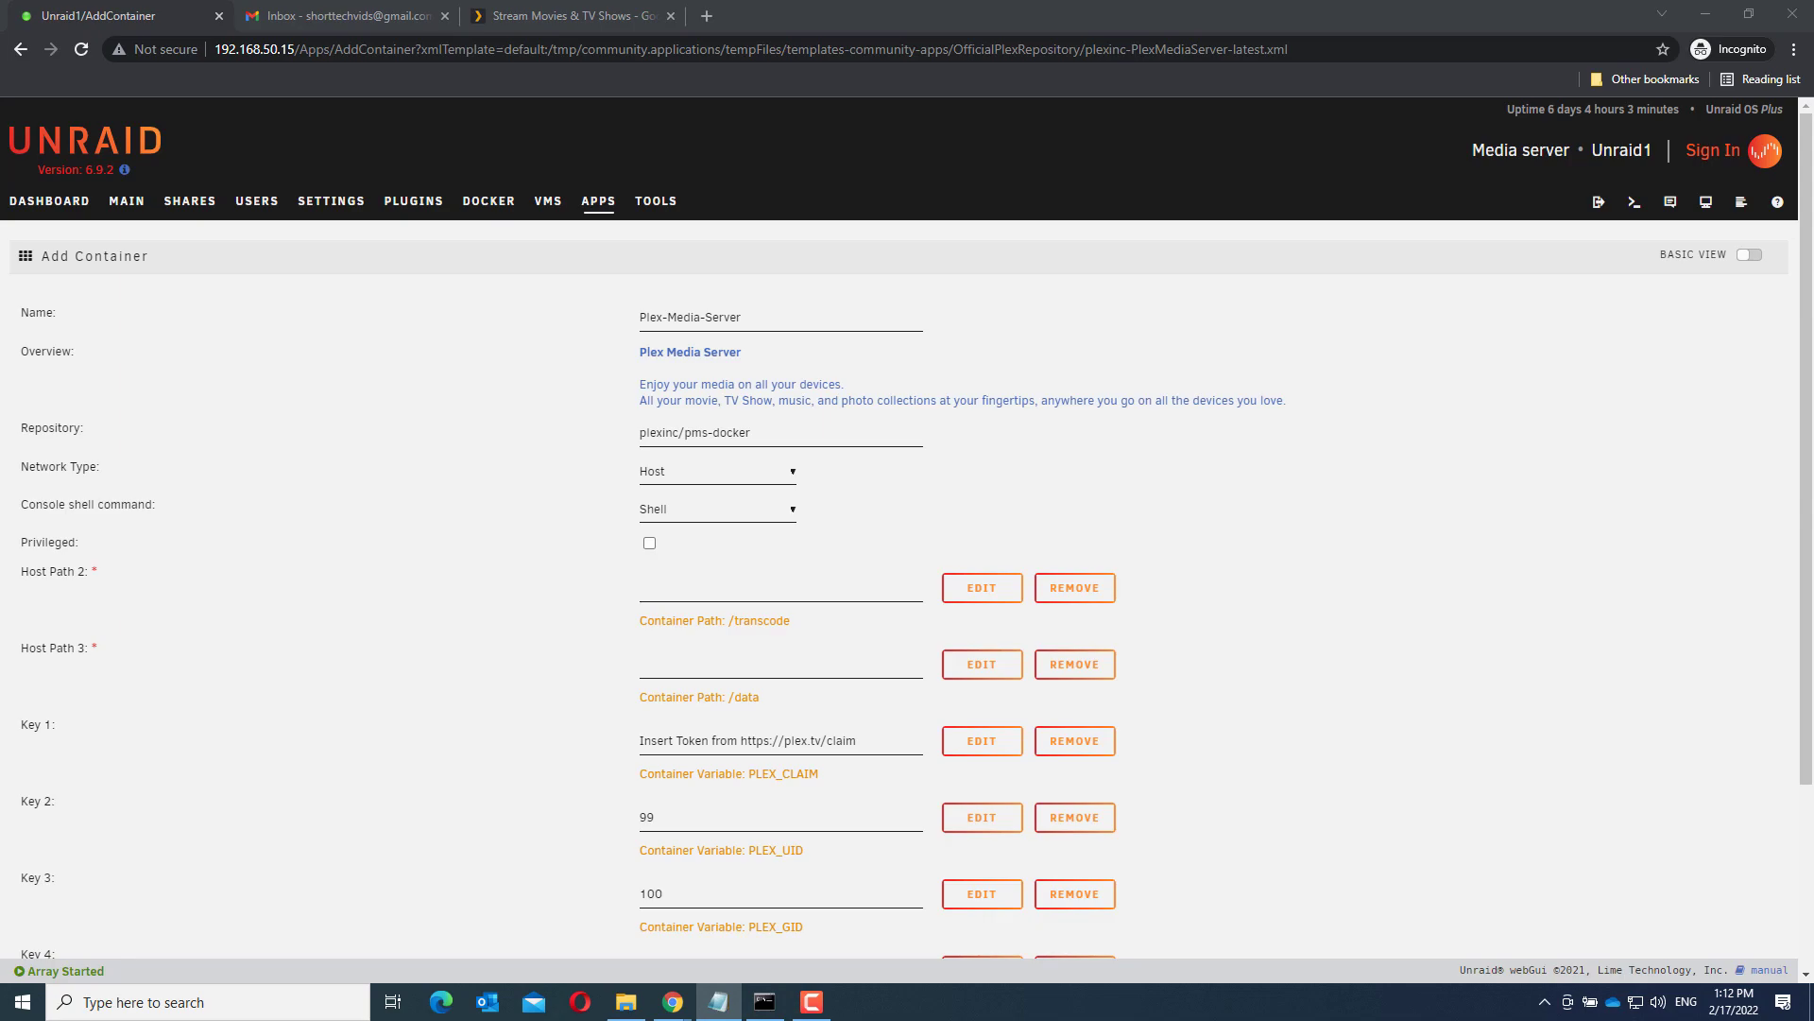
# Enter /mnt for Host Path 2 and begin /mnt/user/media2 for Host Path 3
pyautogui.click(780, 588)
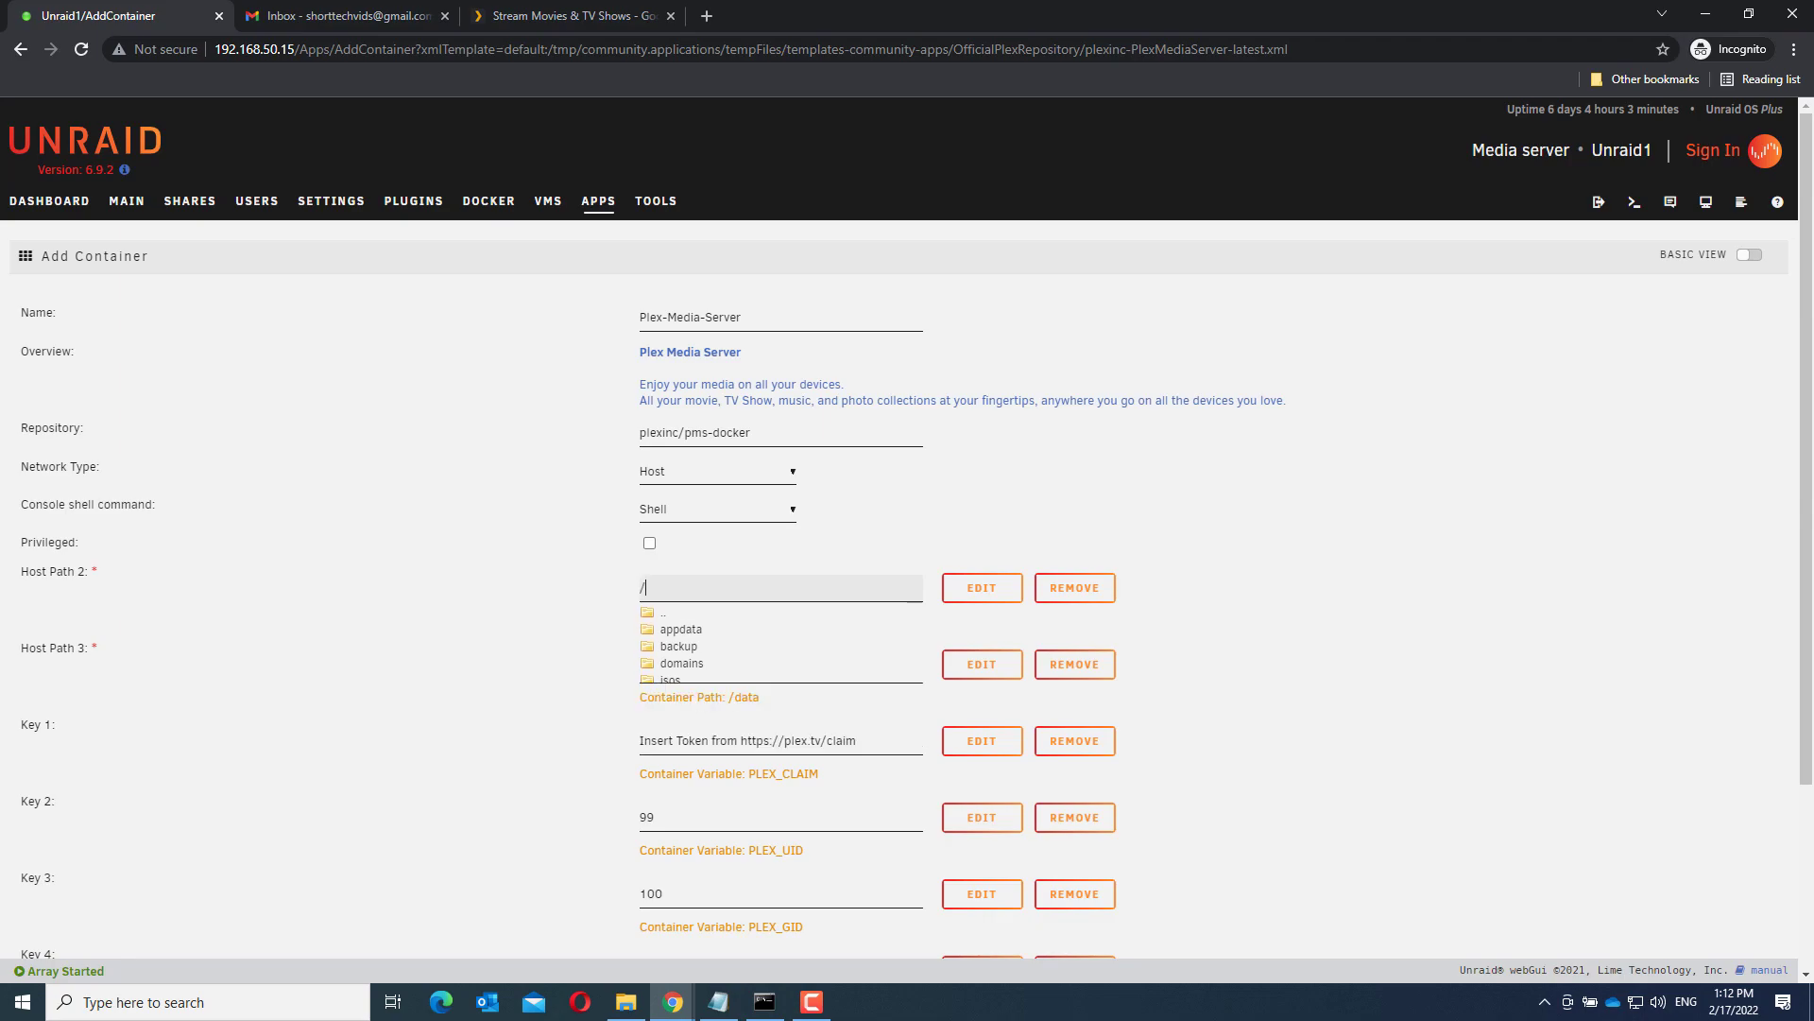
pyautogui.write('/mnt')
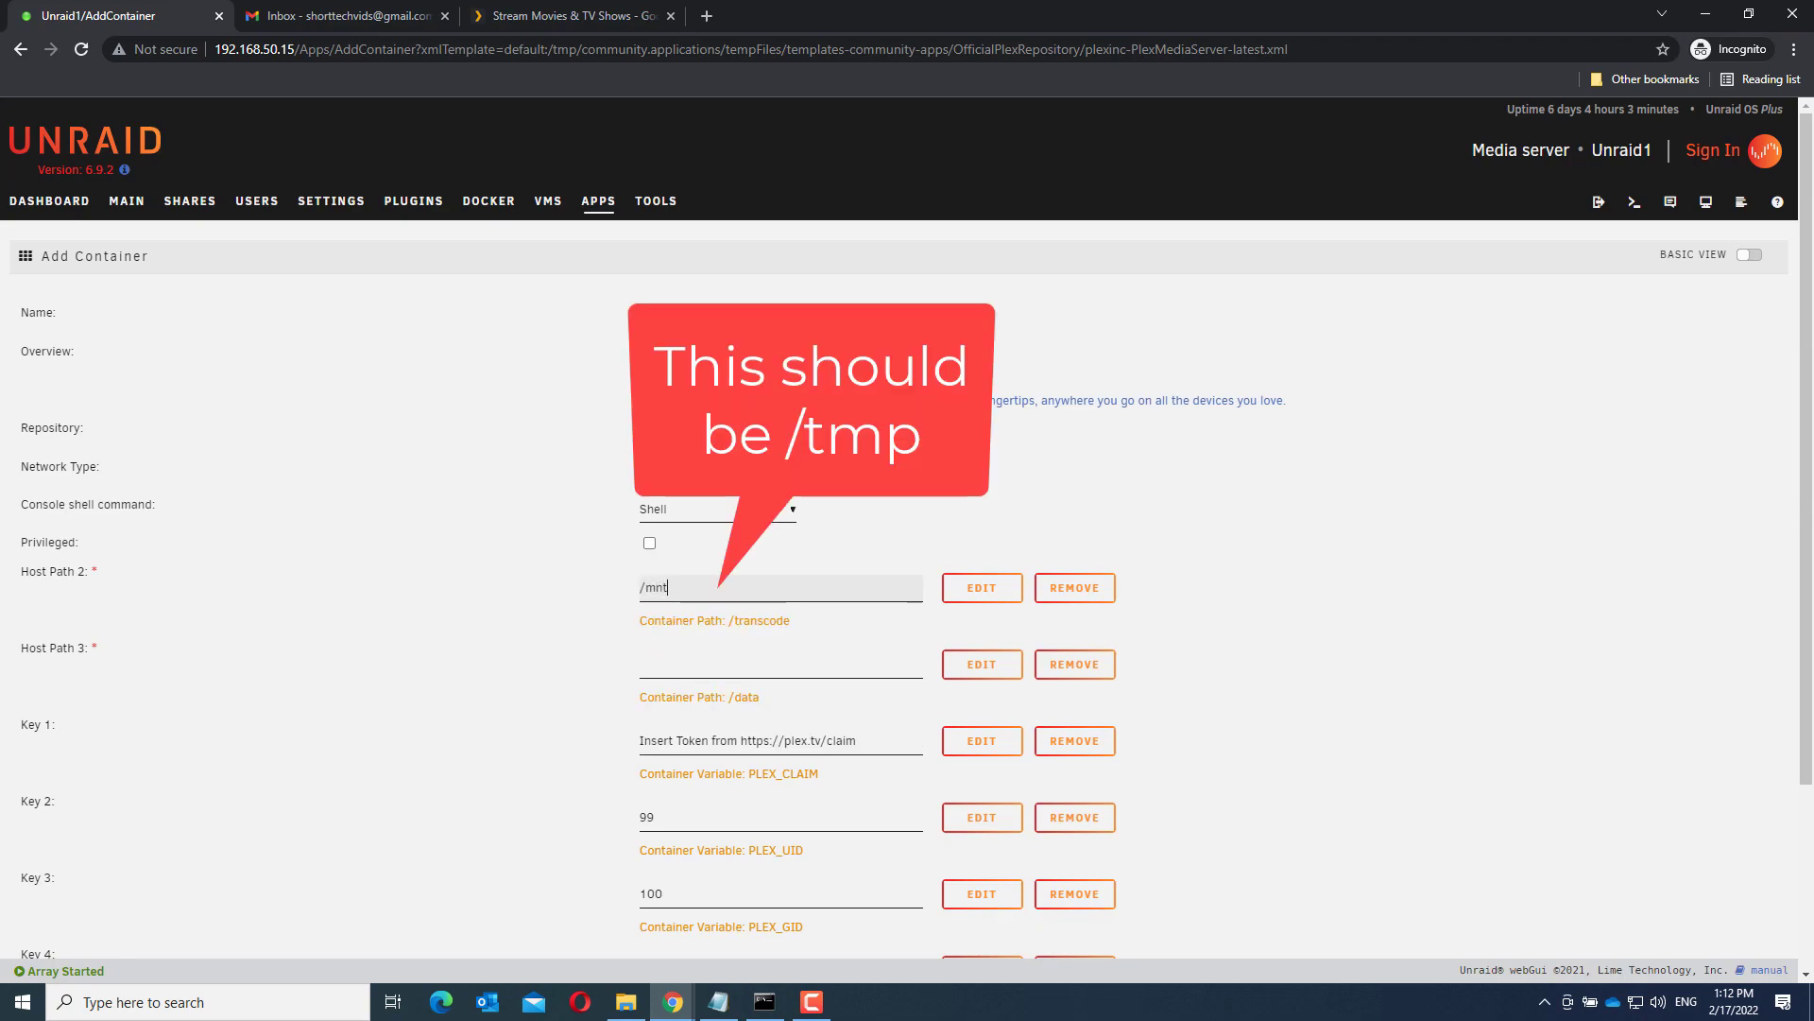
pyautogui.click(779, 663)
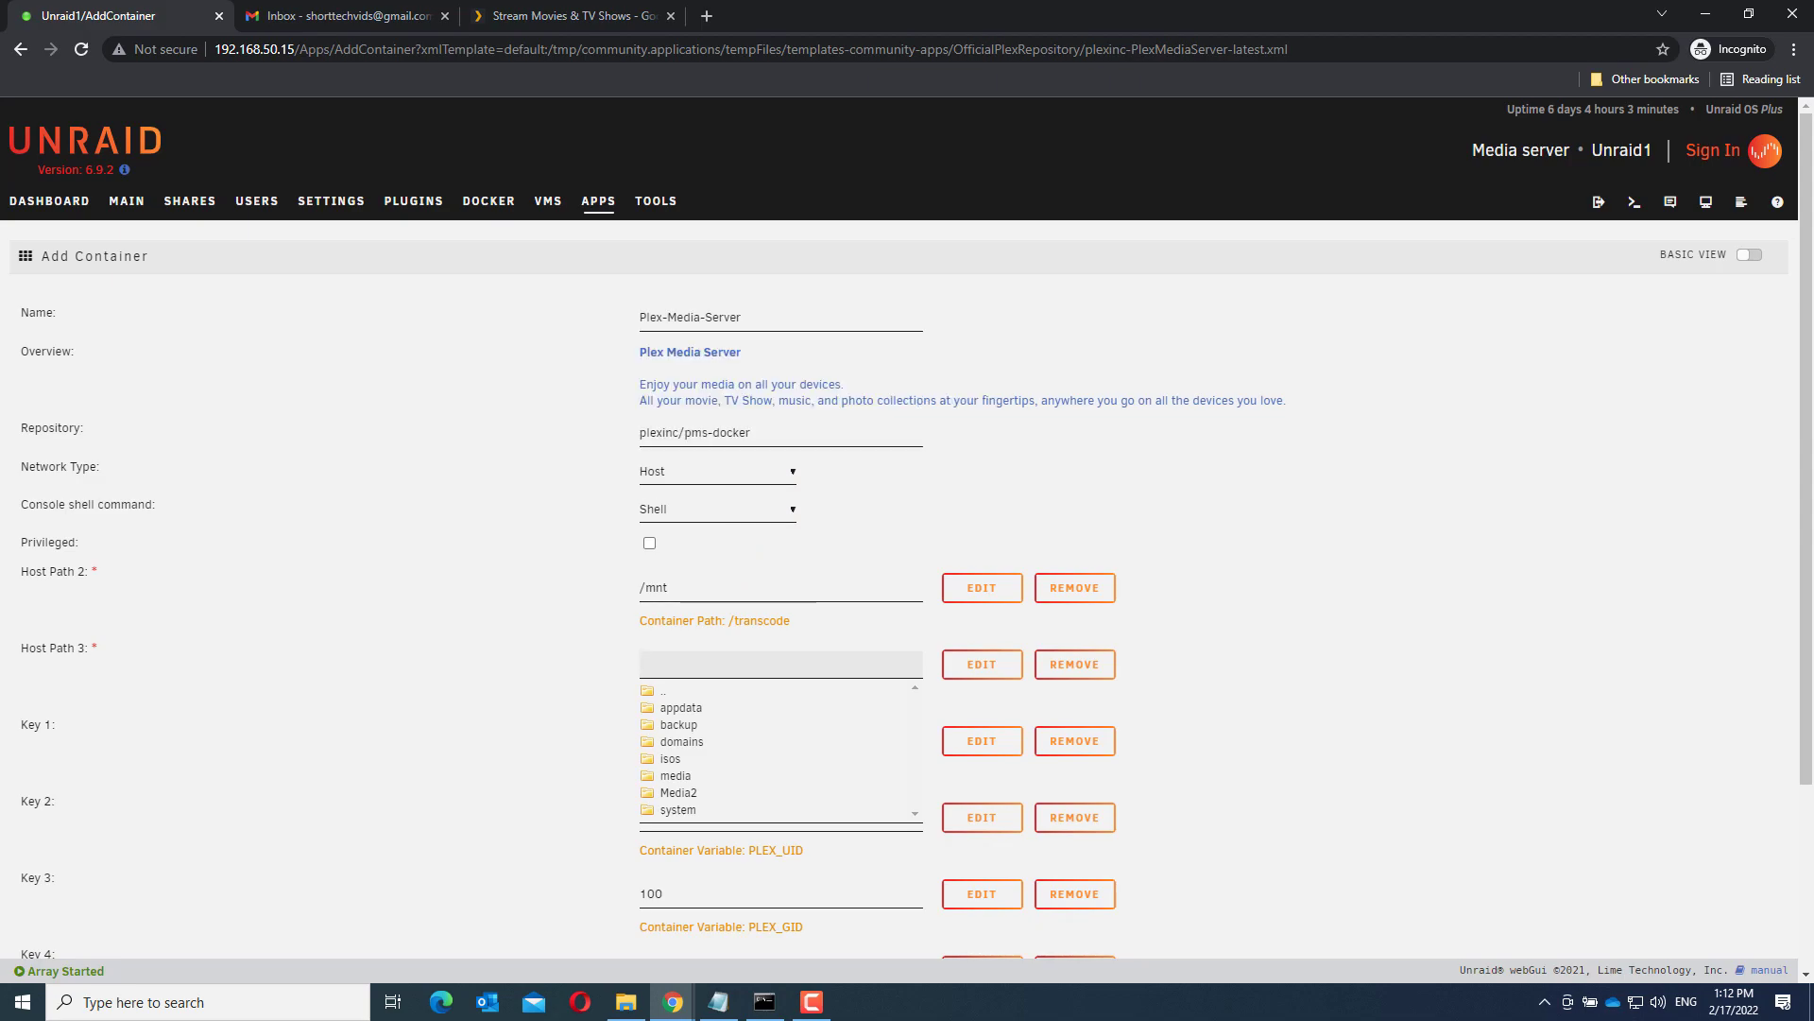
pyautogui.write('/mnt/')
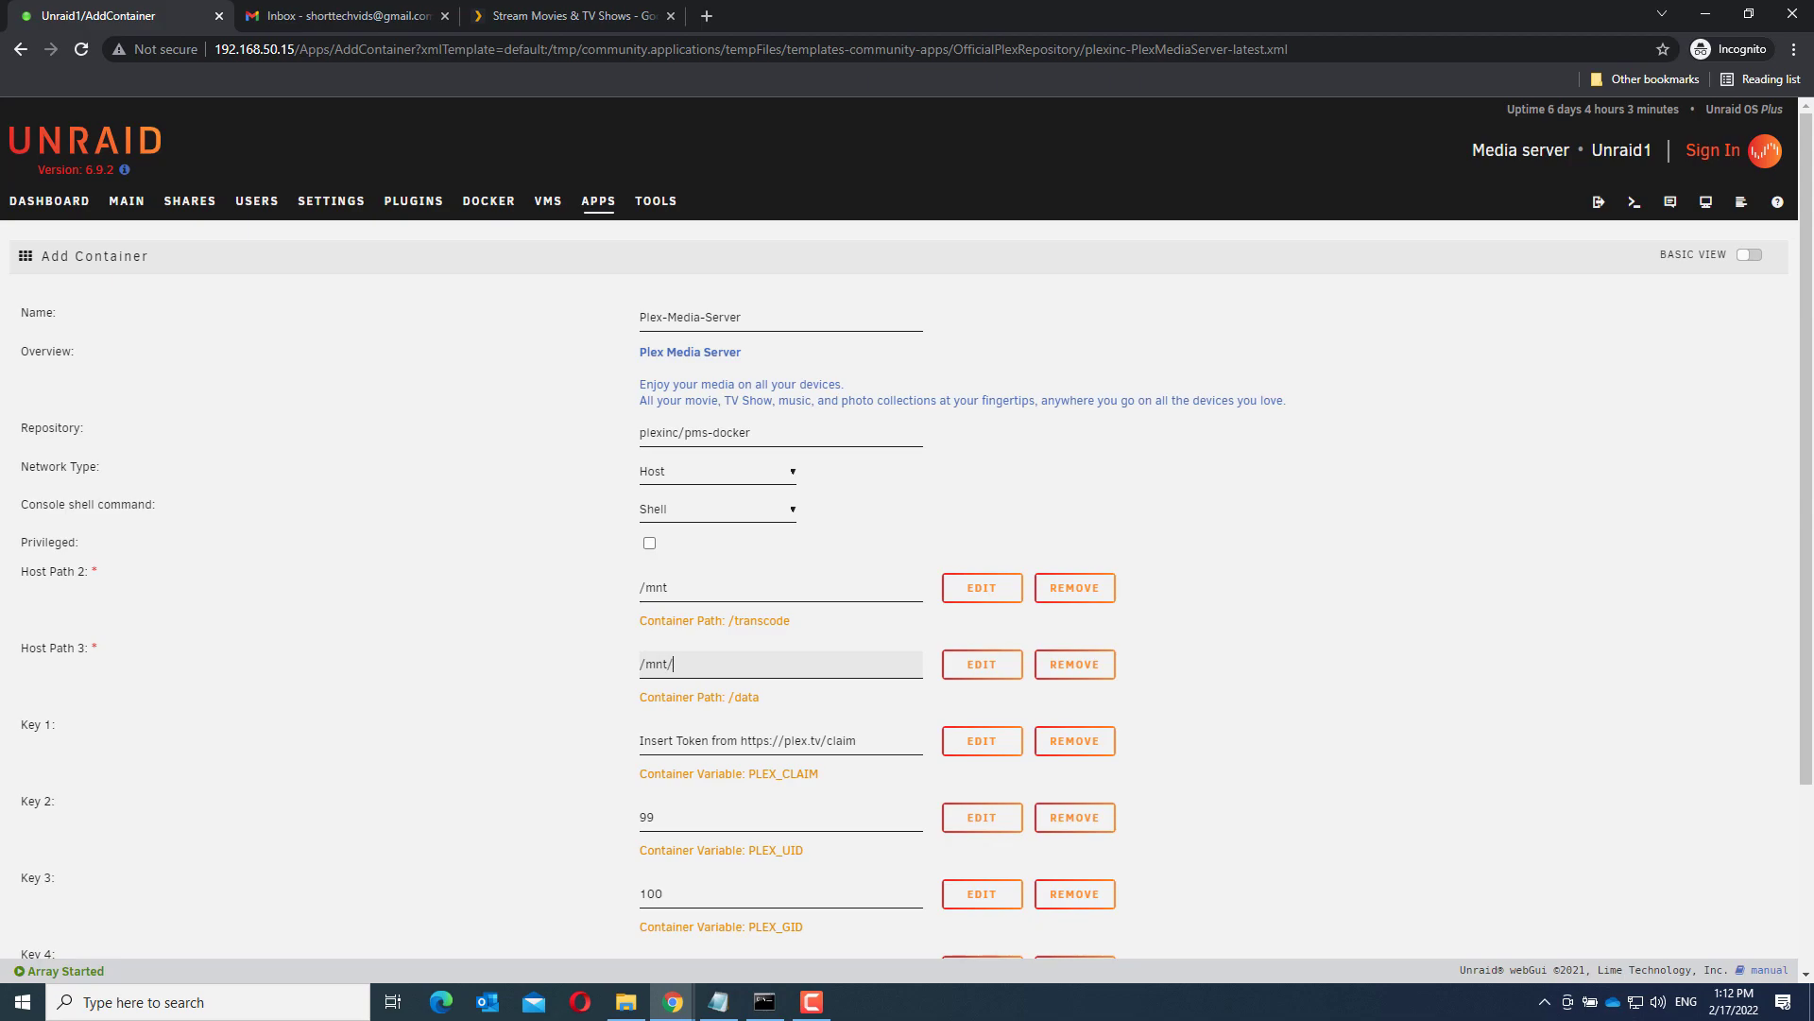
pyautogui.write('user/medi')
pyautogui.write('a2')
# Sign up for a free plex.tv account with an email and password
pyautogui.click(567, 16)
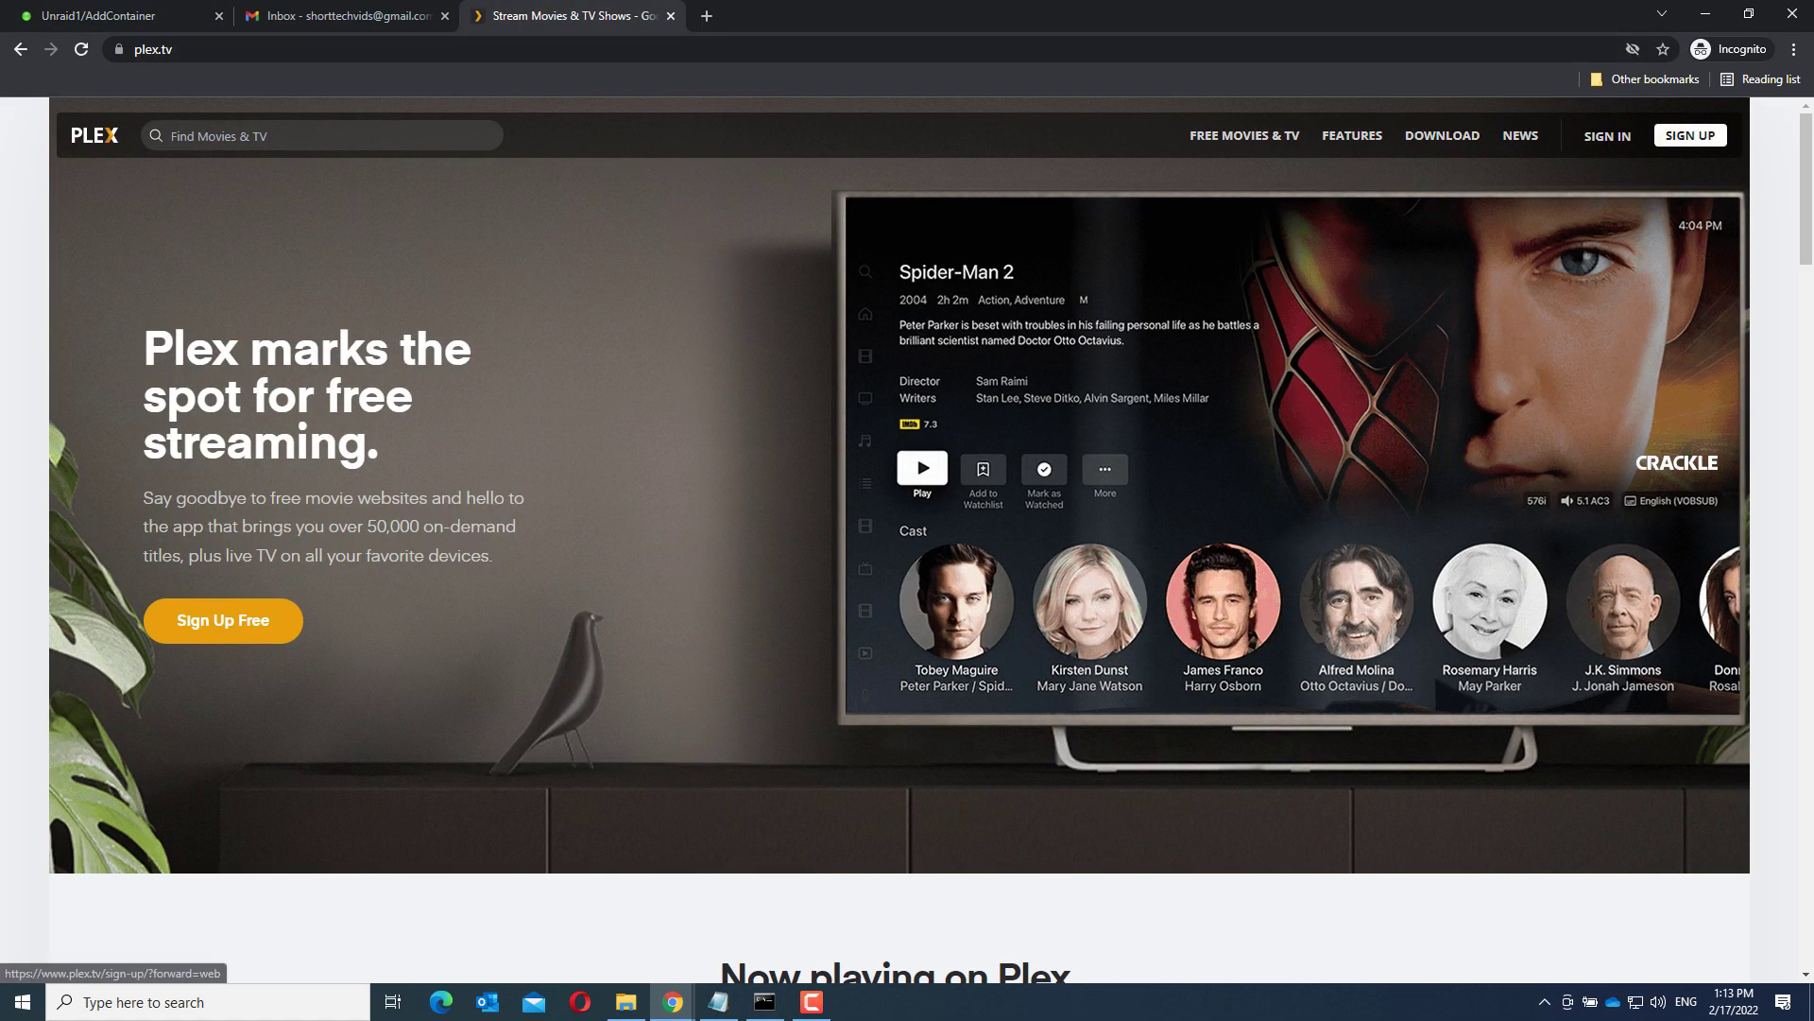
pyautogui.click(1690, 135)
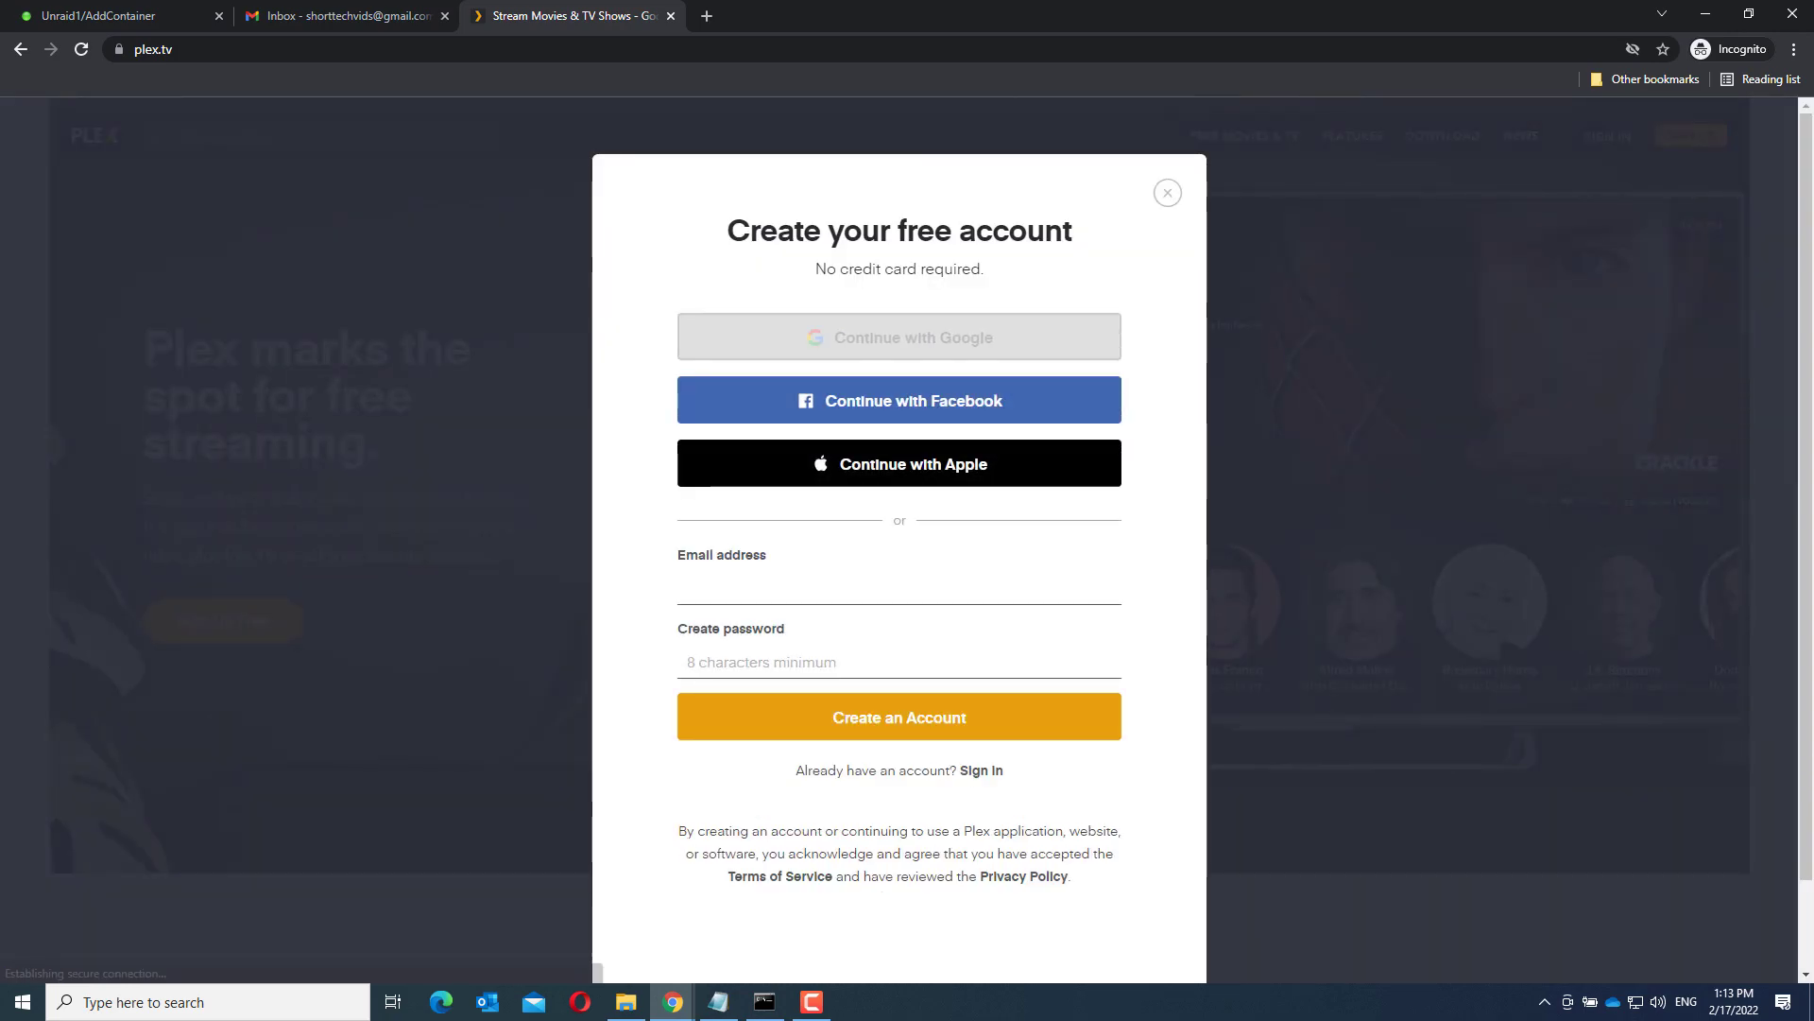
pyautogui.click(898, 587)
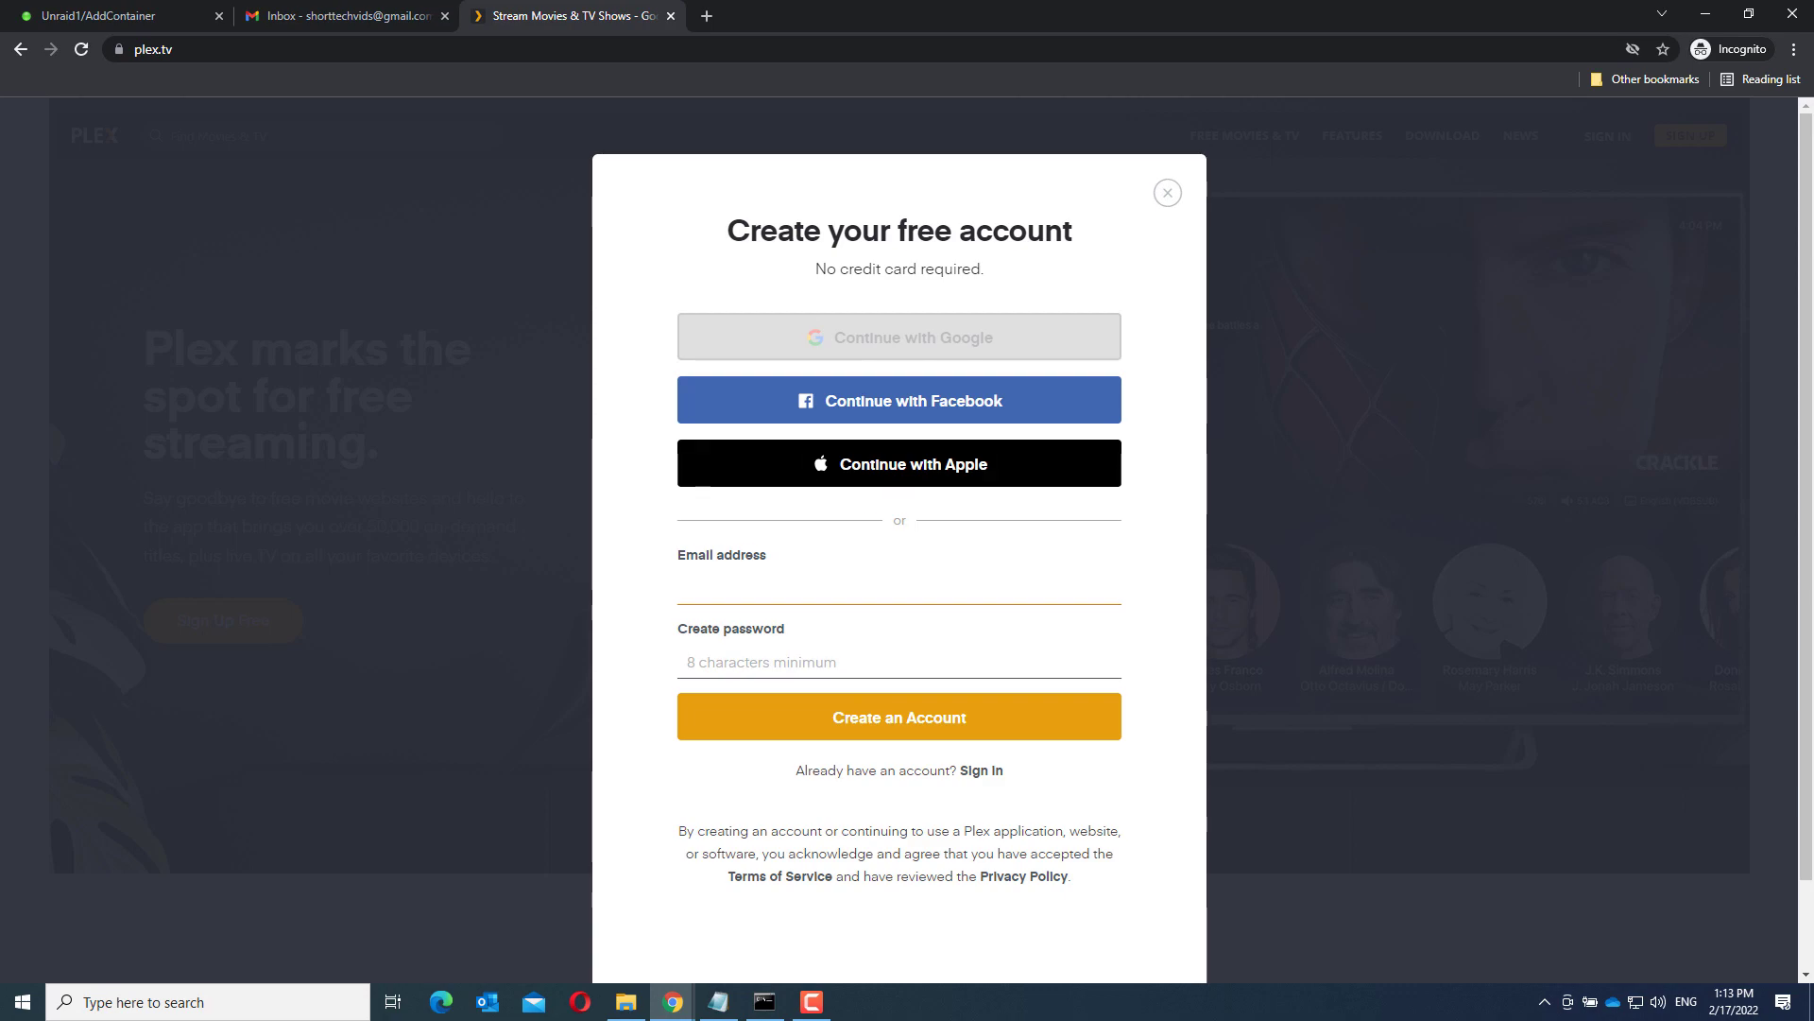
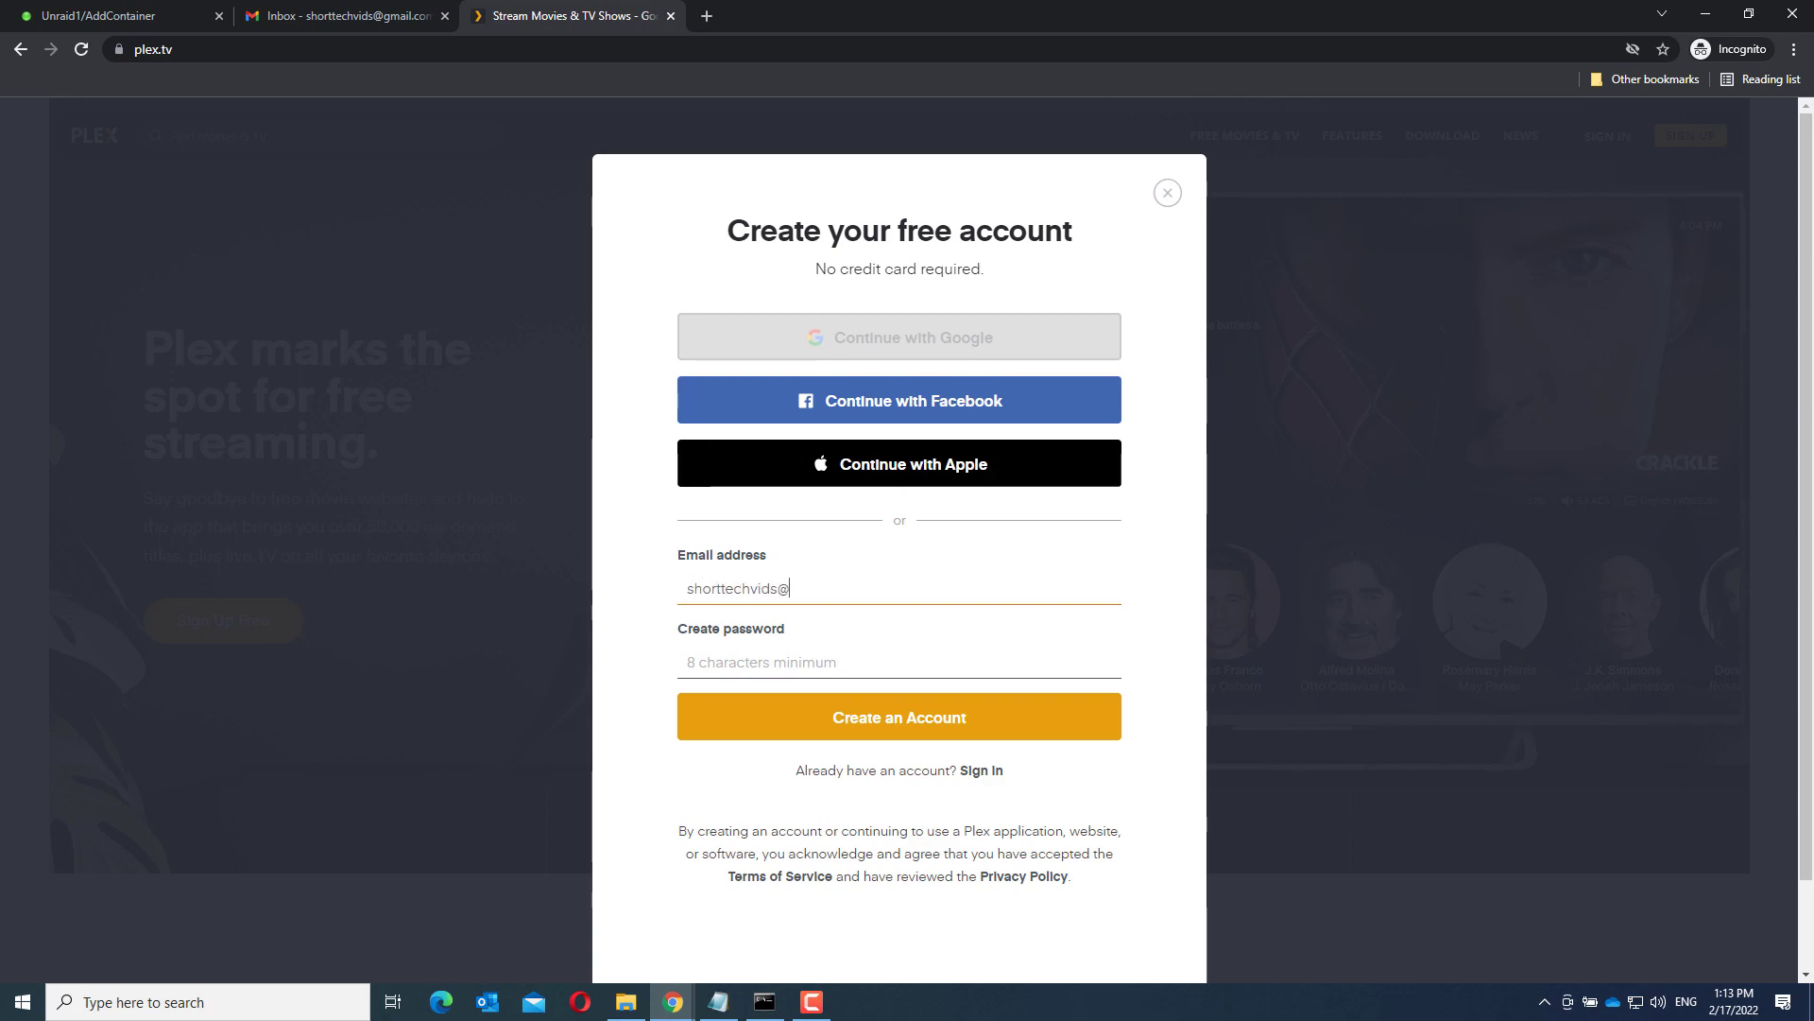
pyautogui.press('Tab')
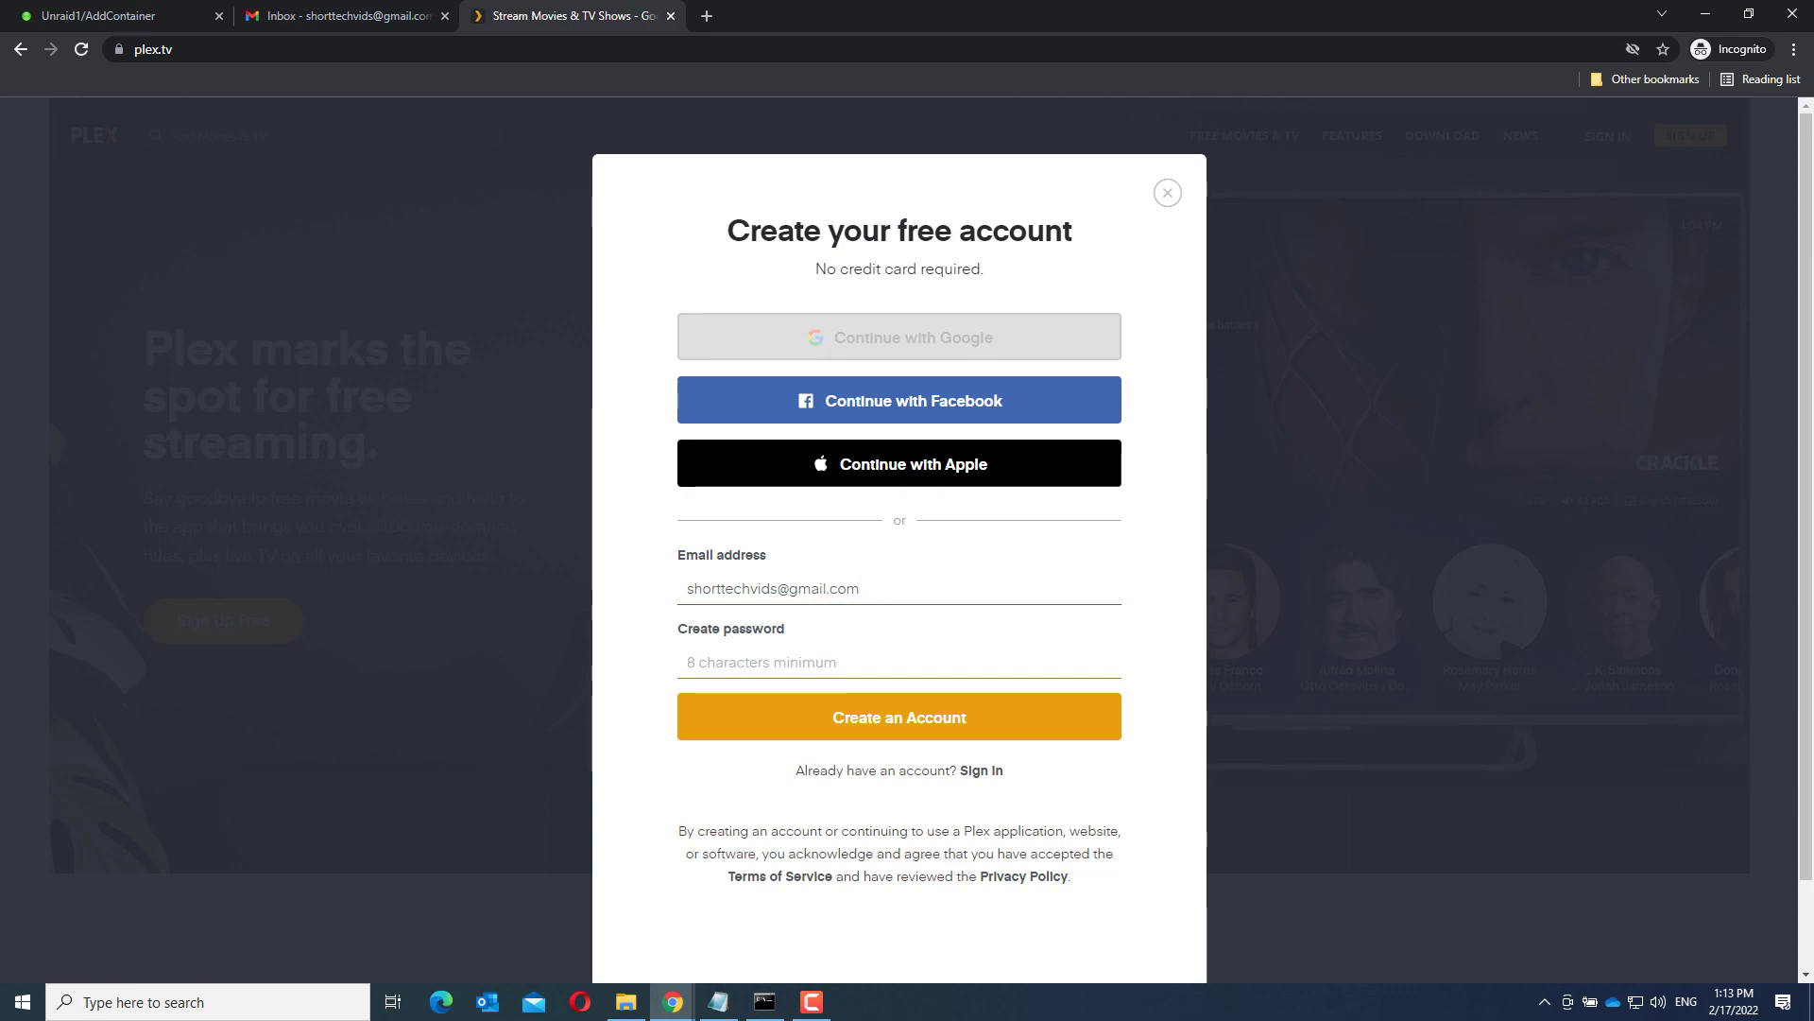
pyautogui.write('********')
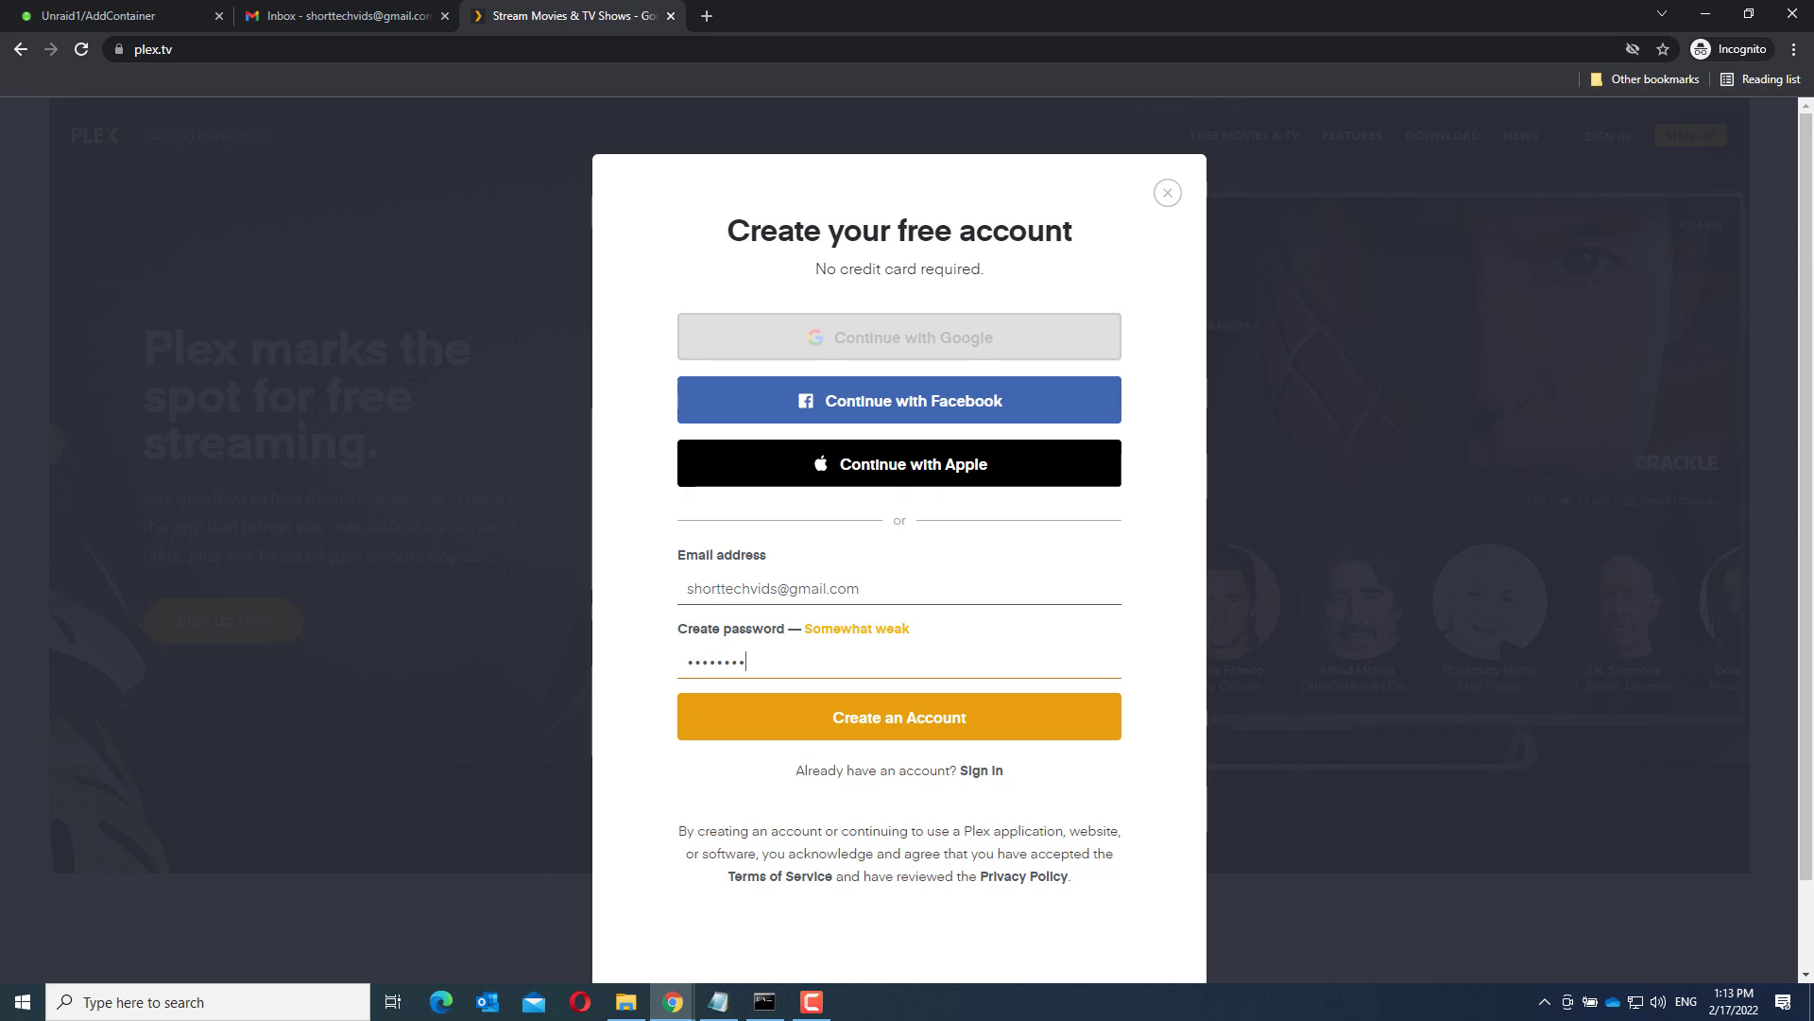
pyautogui.write('**********')
pyautogui.write('***')
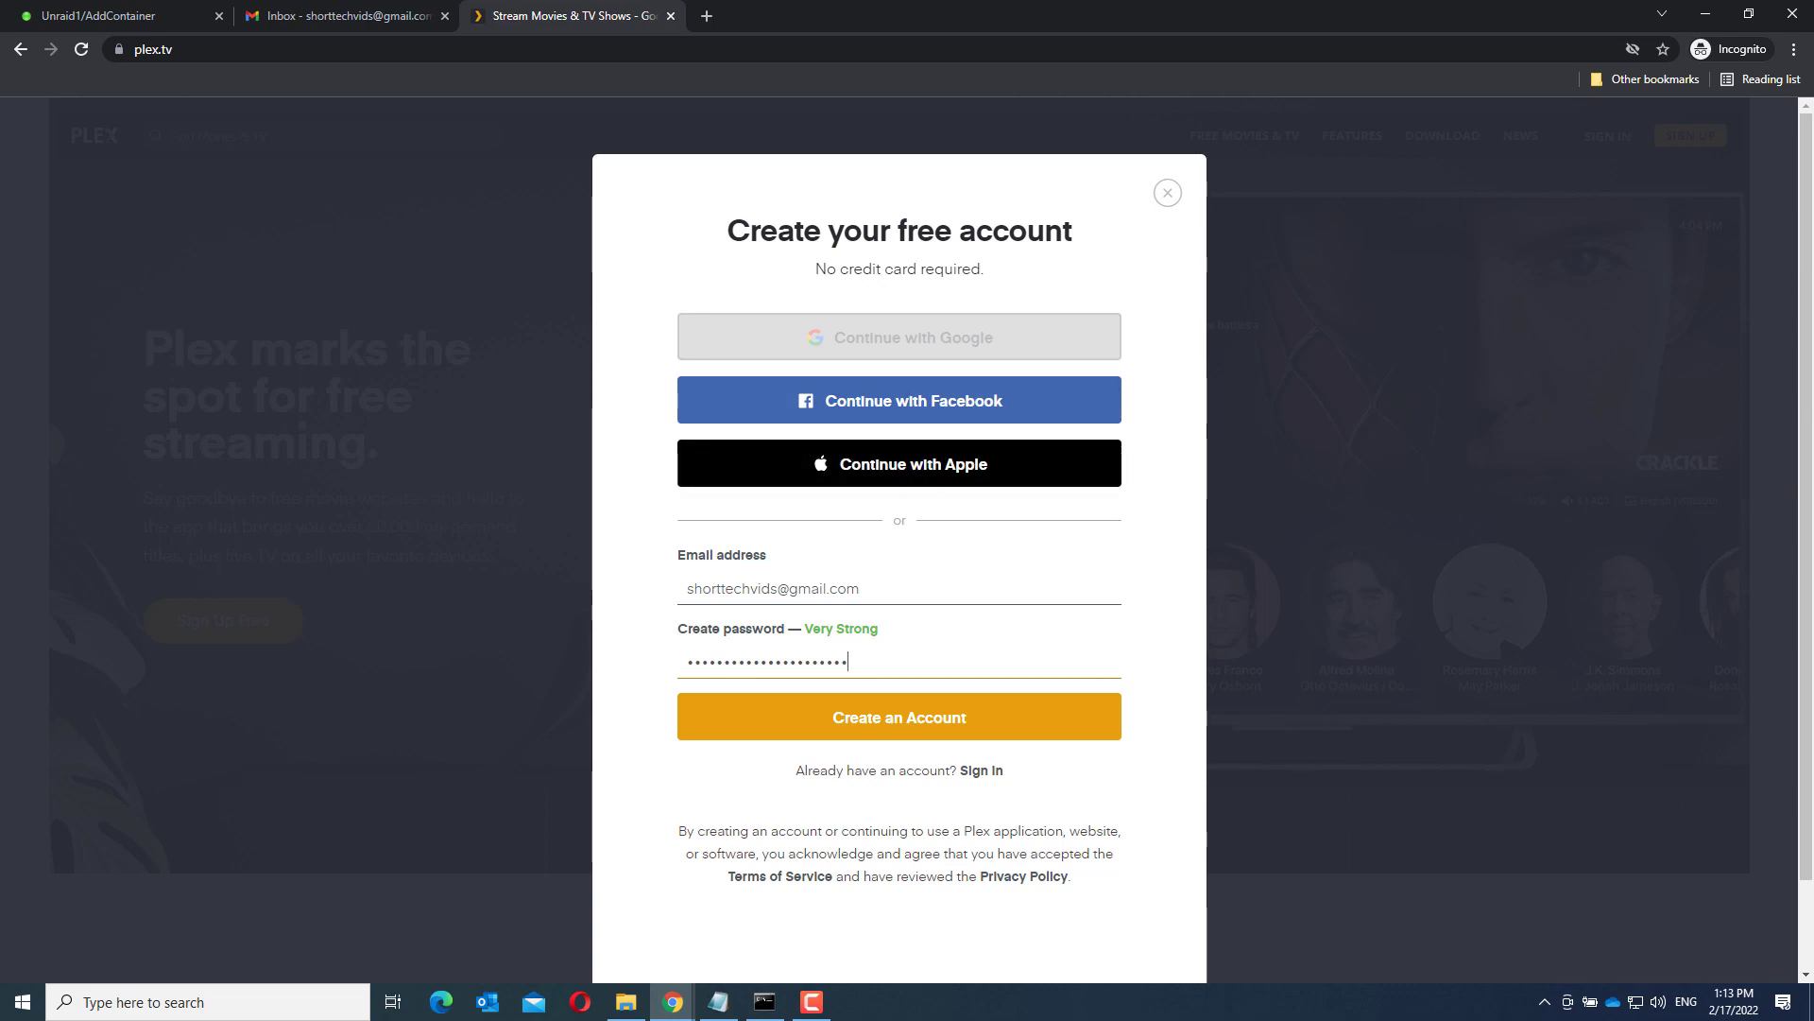
pyautogui.press('Return')
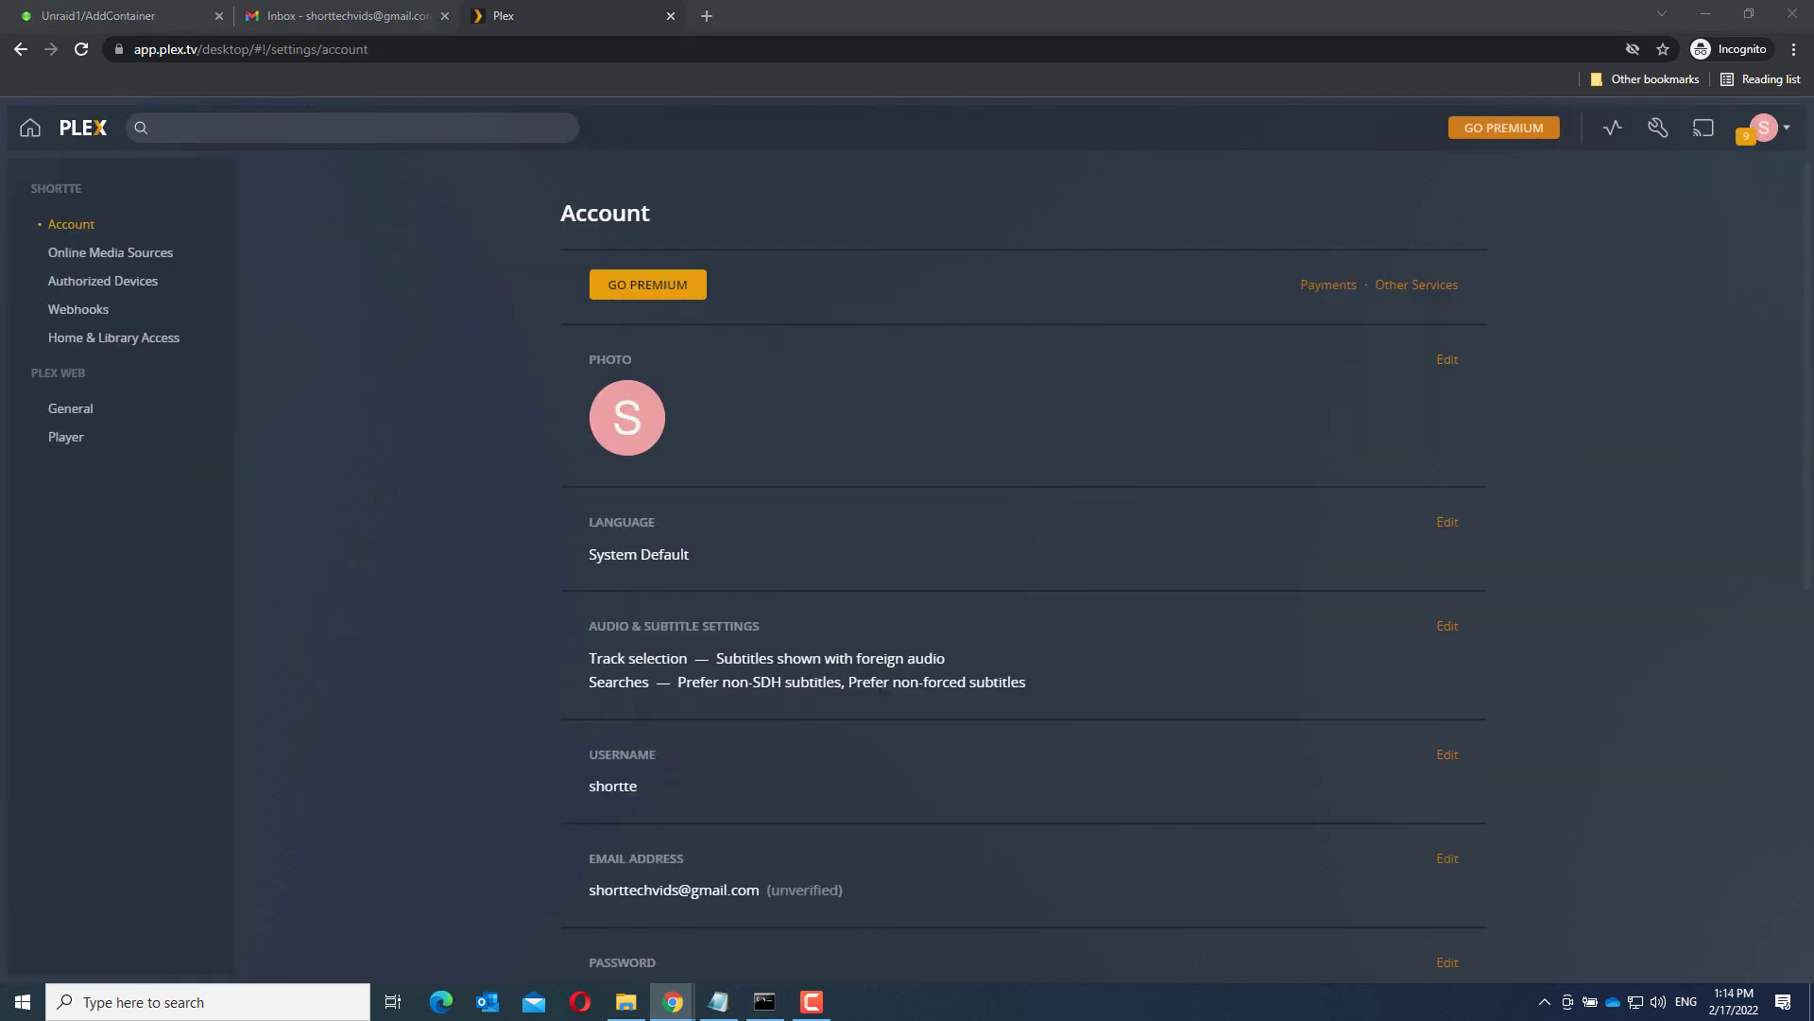
# Go to plex.tv/claim to generate a four-minute server claim code
pyautogui.hotkey('ctrl', 'l')
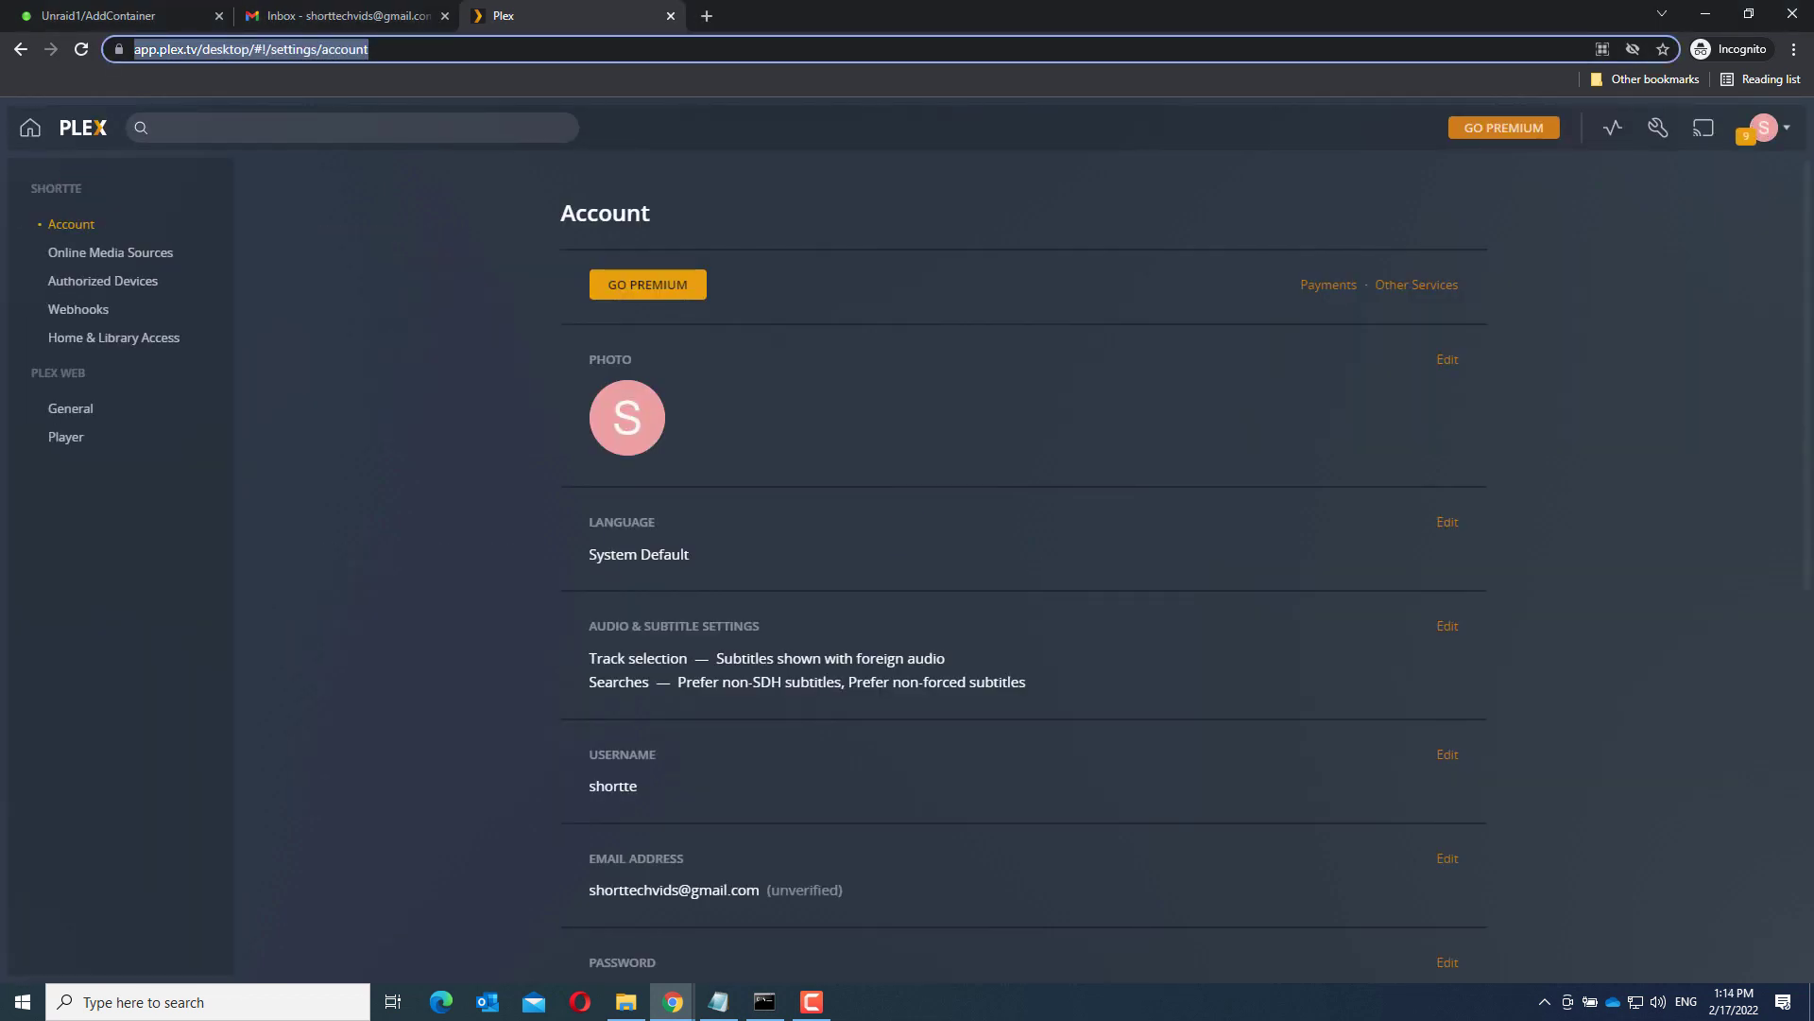
pyautogui.write('plex.tv/')
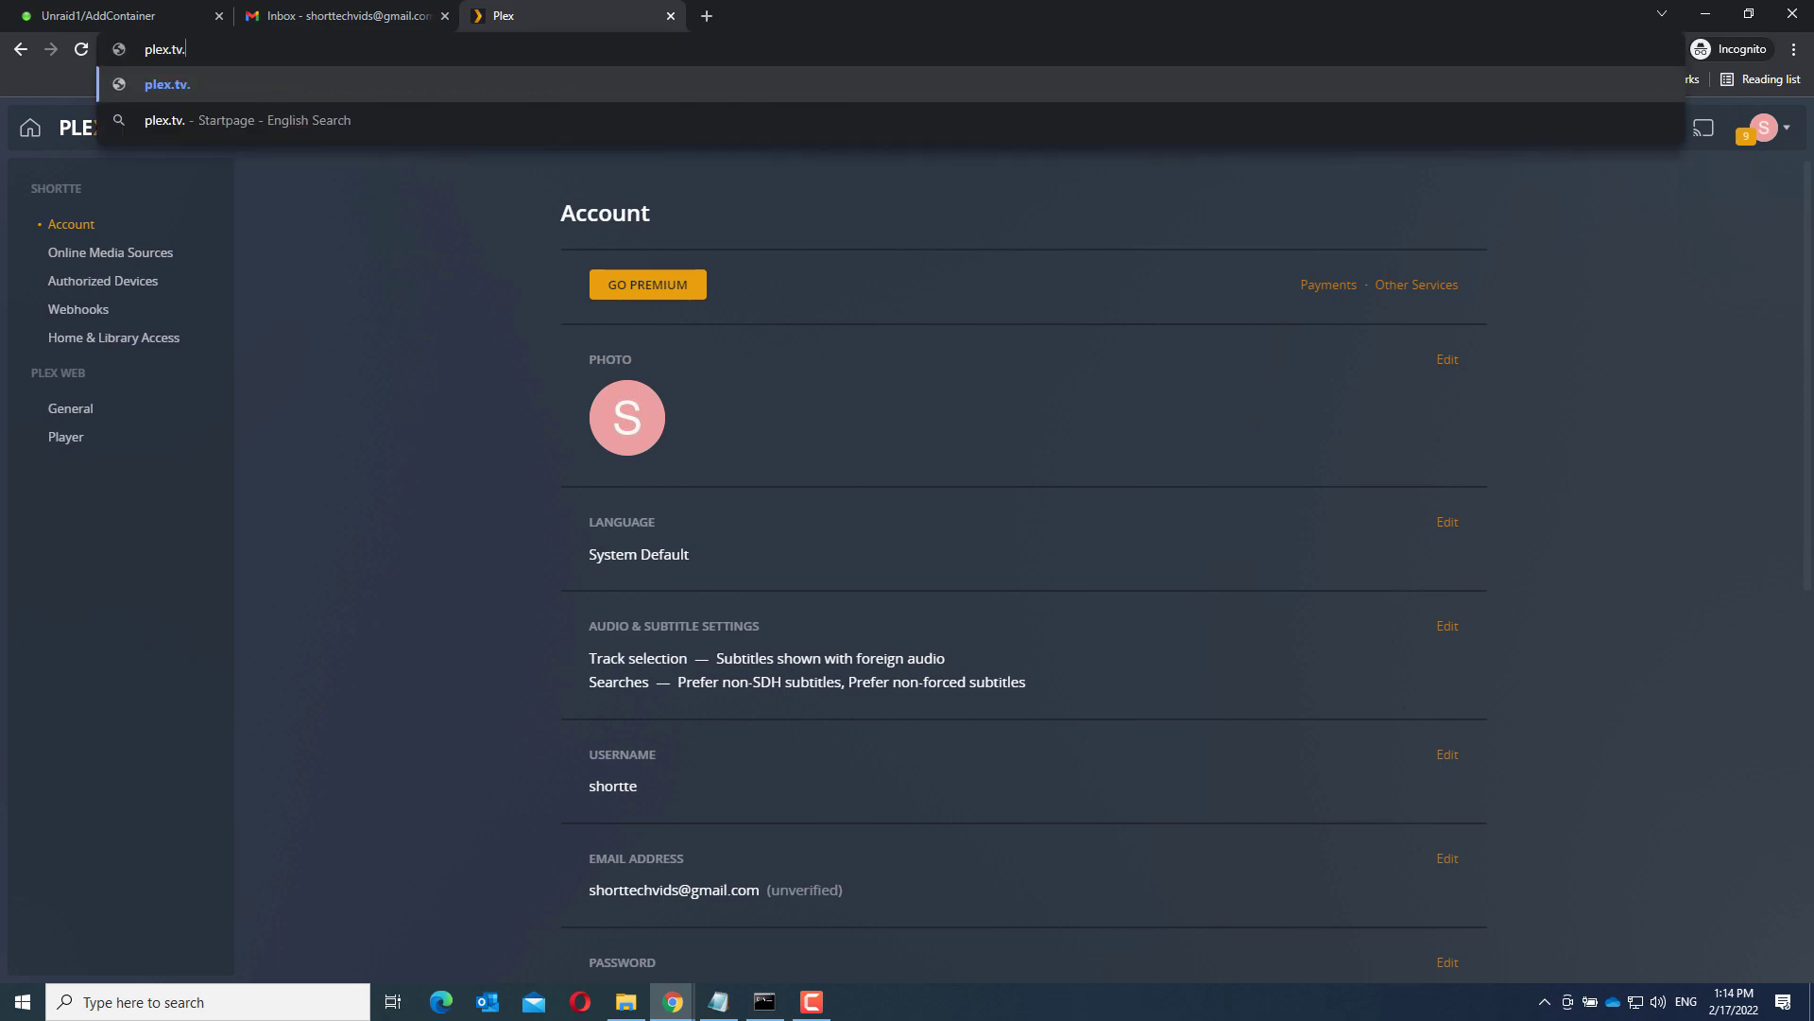
pyautogui.write('claim')
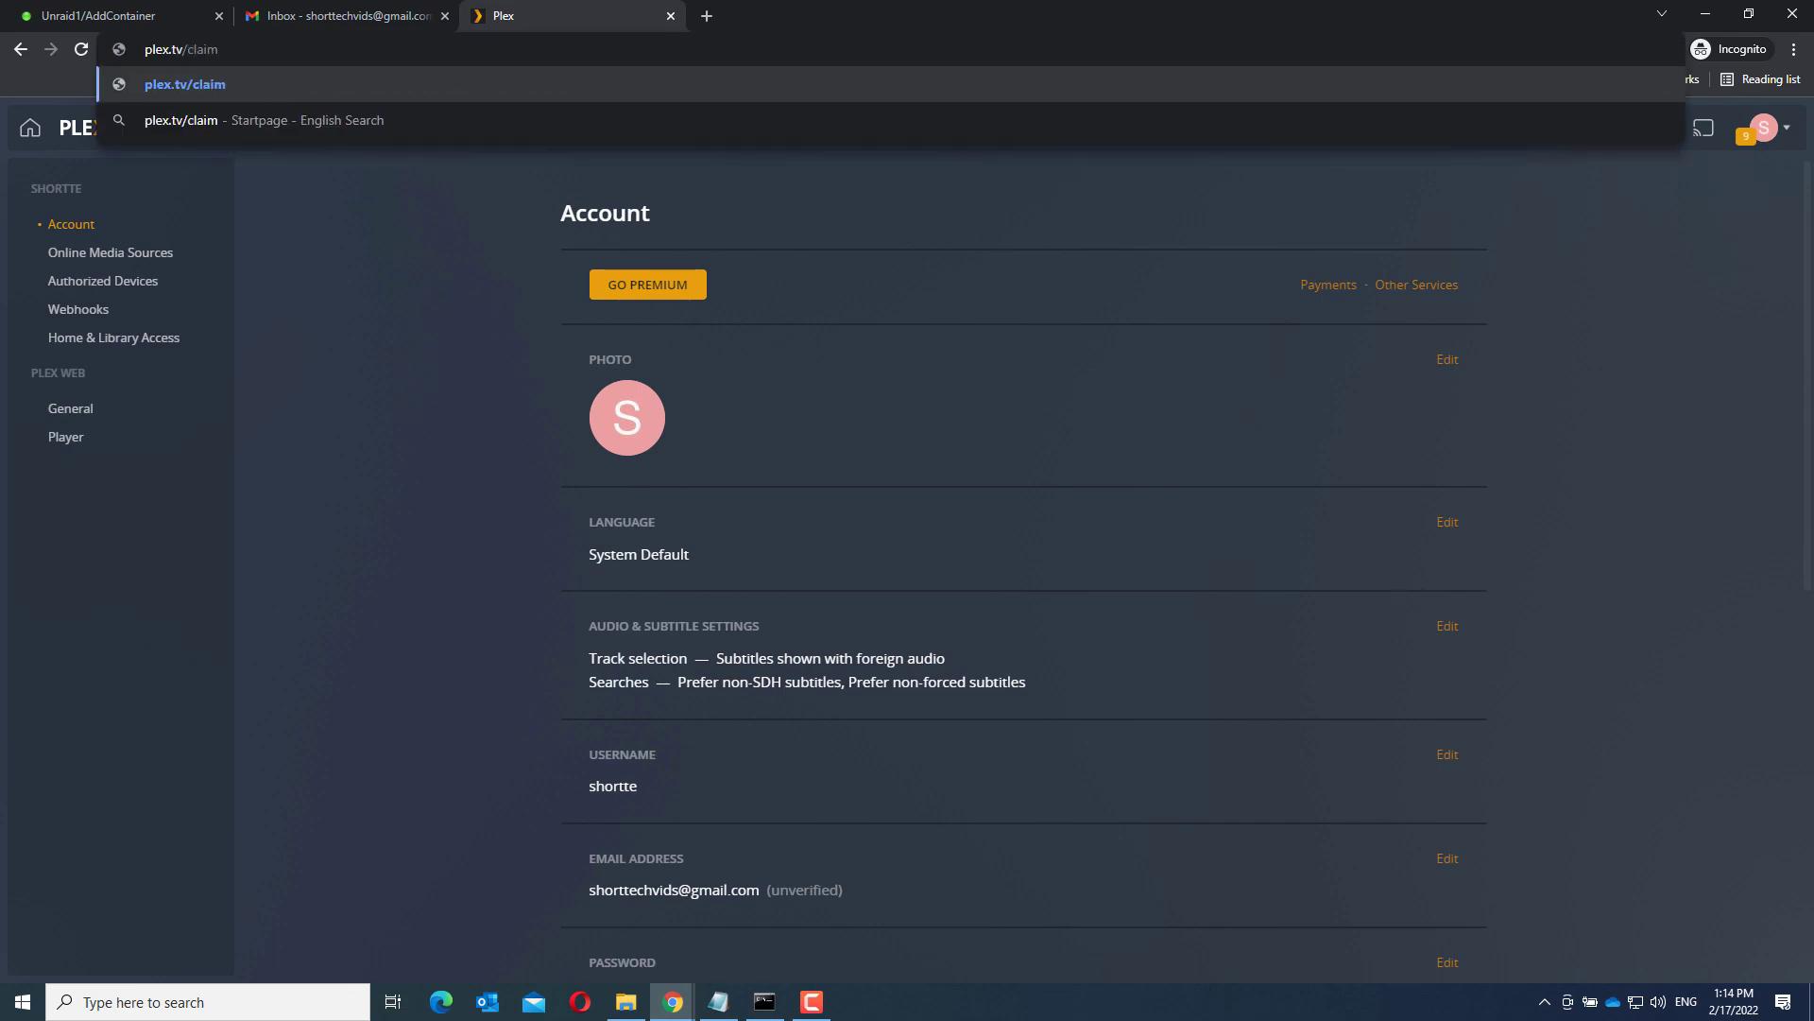
pyautogui.press('Return')
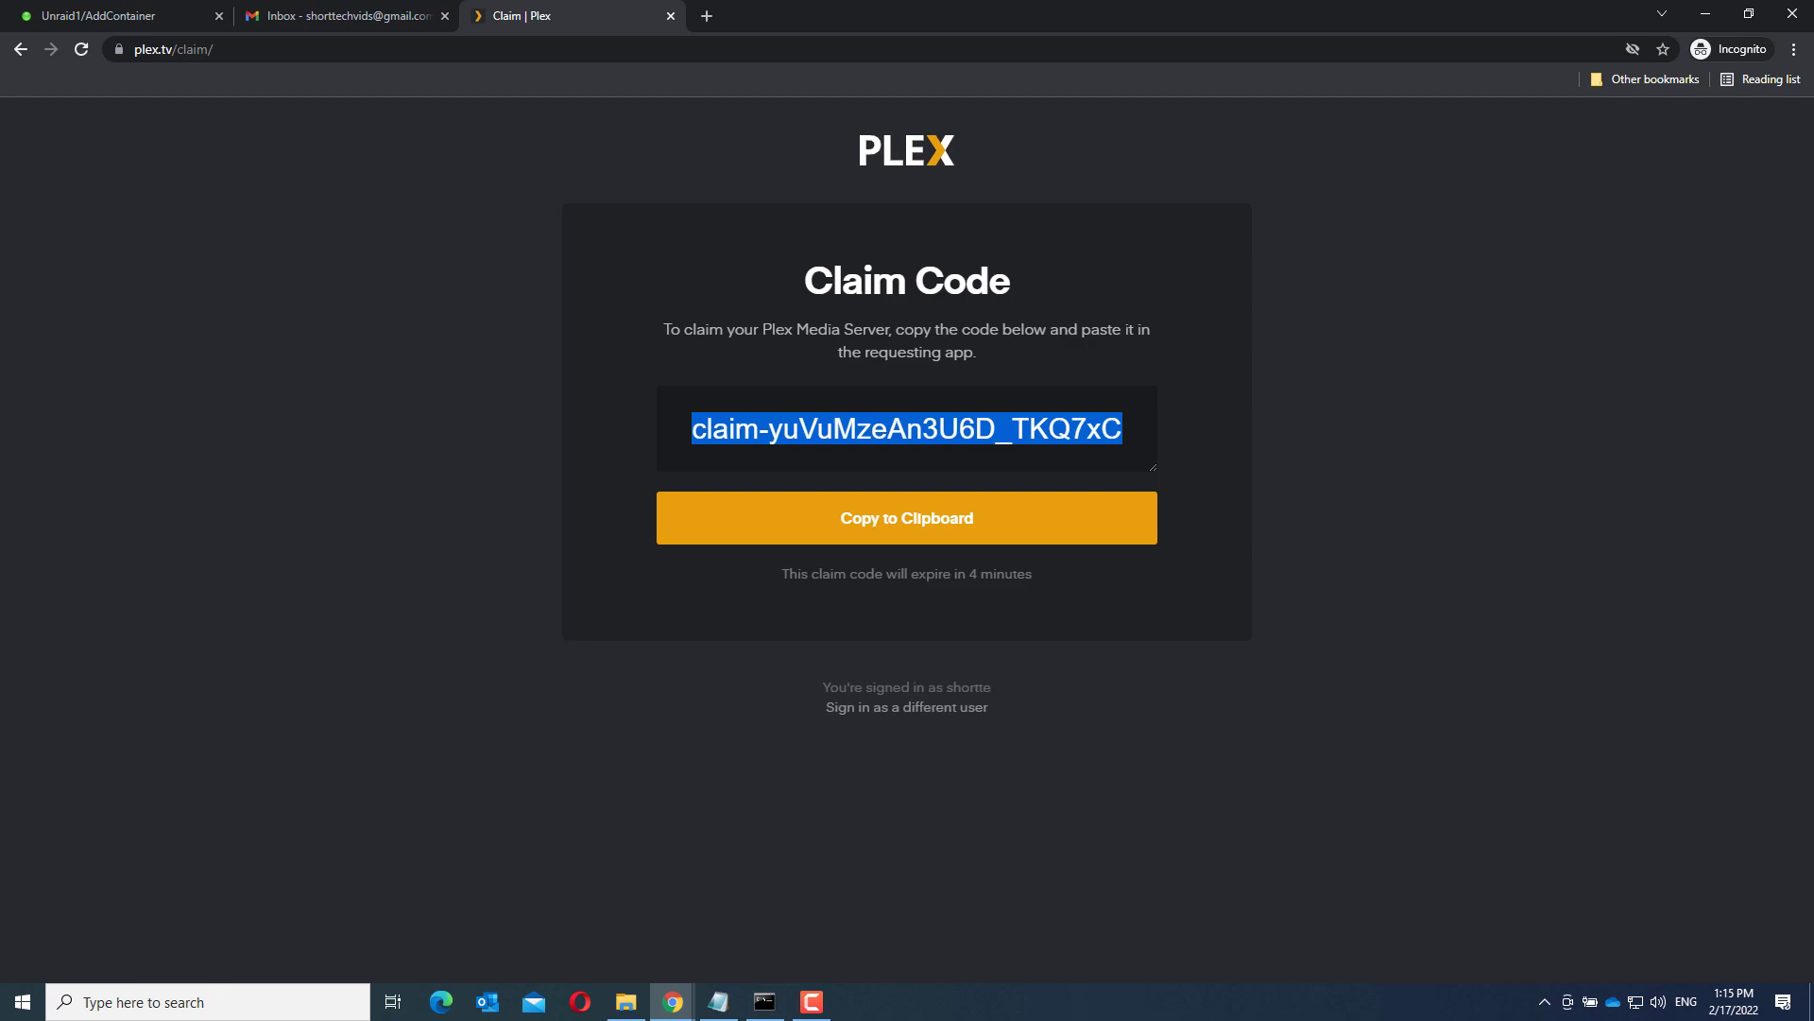
# Replace the PLEX_CLAIM value with the claim code and apply to create the container
pyautogui.hotkey('ctrl', '1')
pyautogui.click(705, 740)
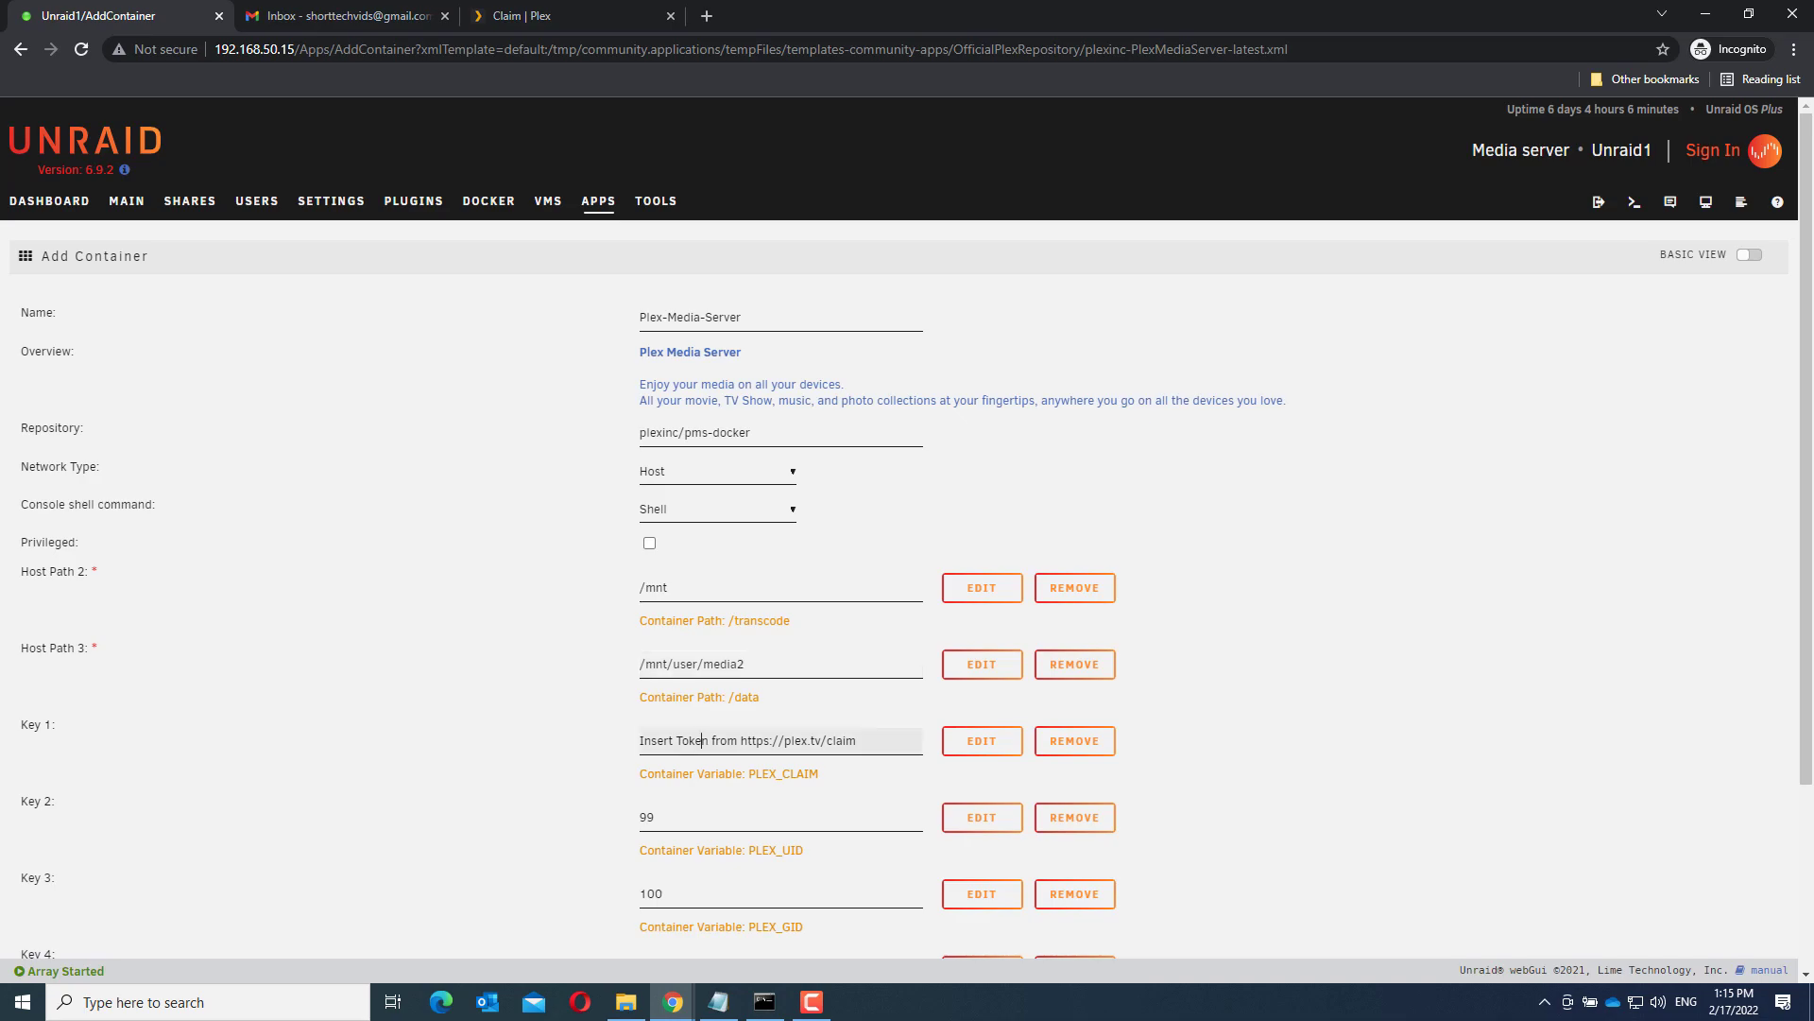
pyautogui.hotkey('ctrl', 'v')
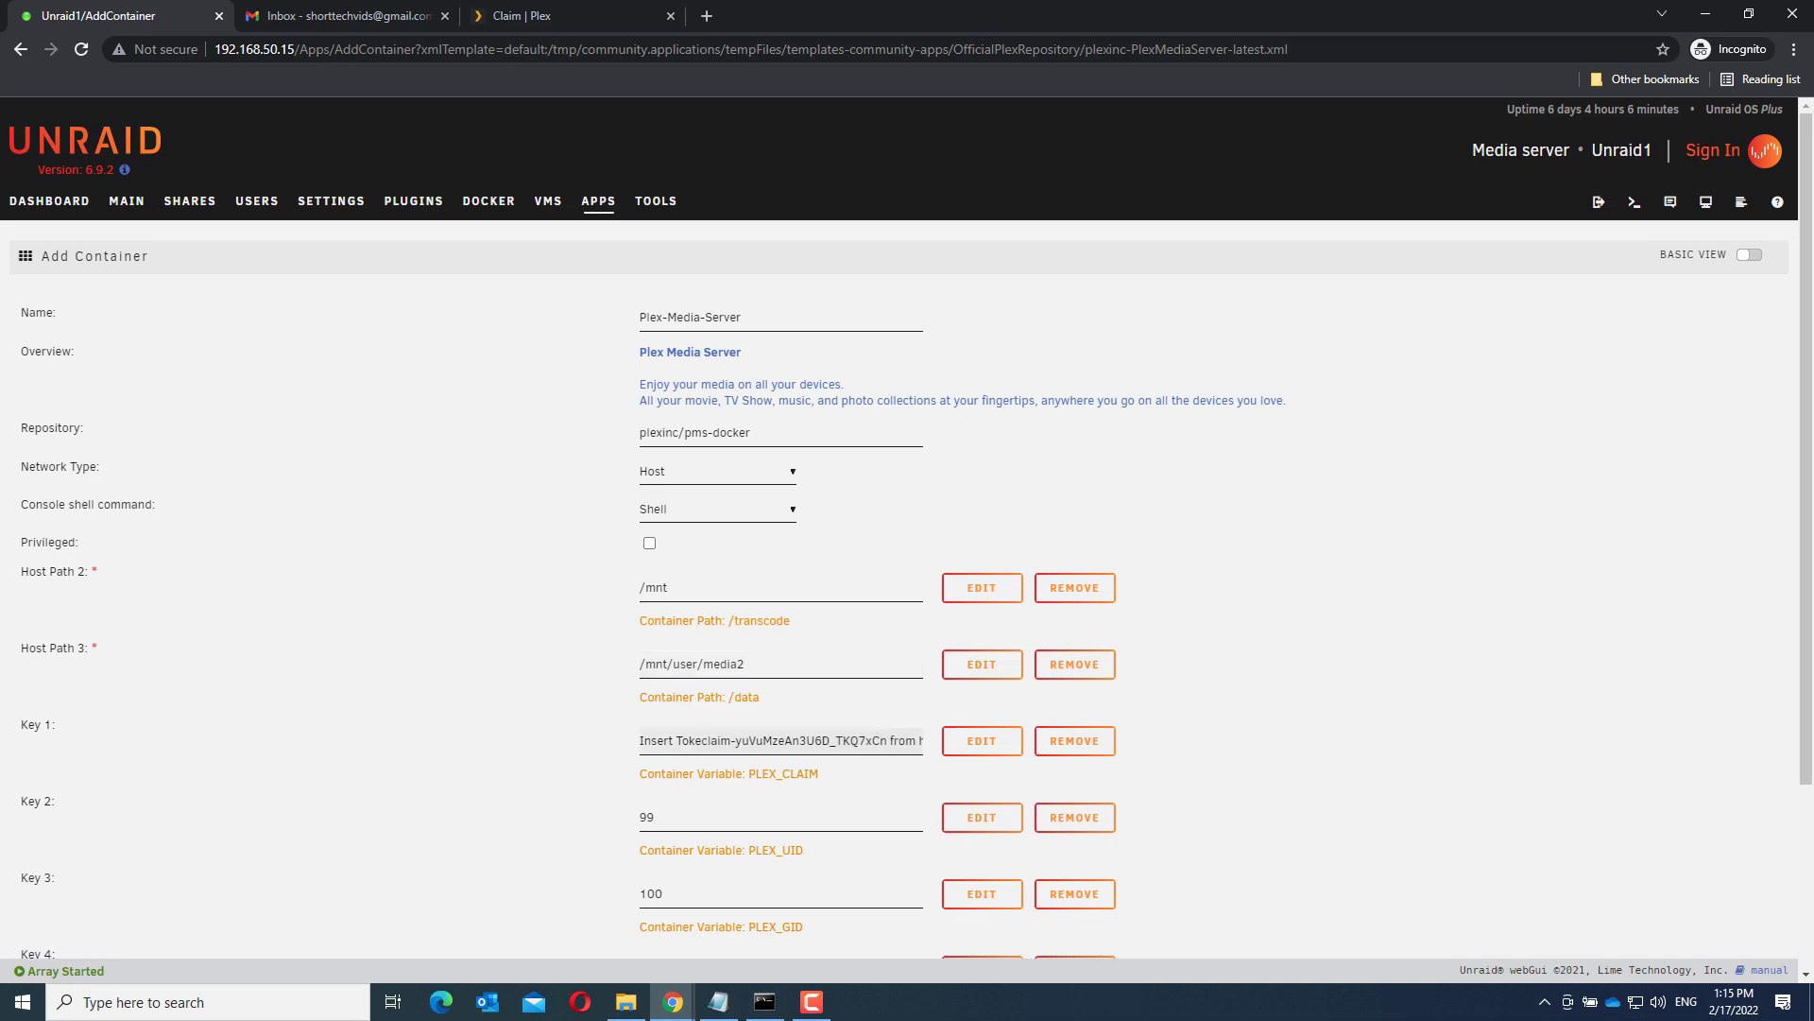
pyautogui.tripleClick(718, 740)
pyautogui.hotkey('ctrl', 'v')
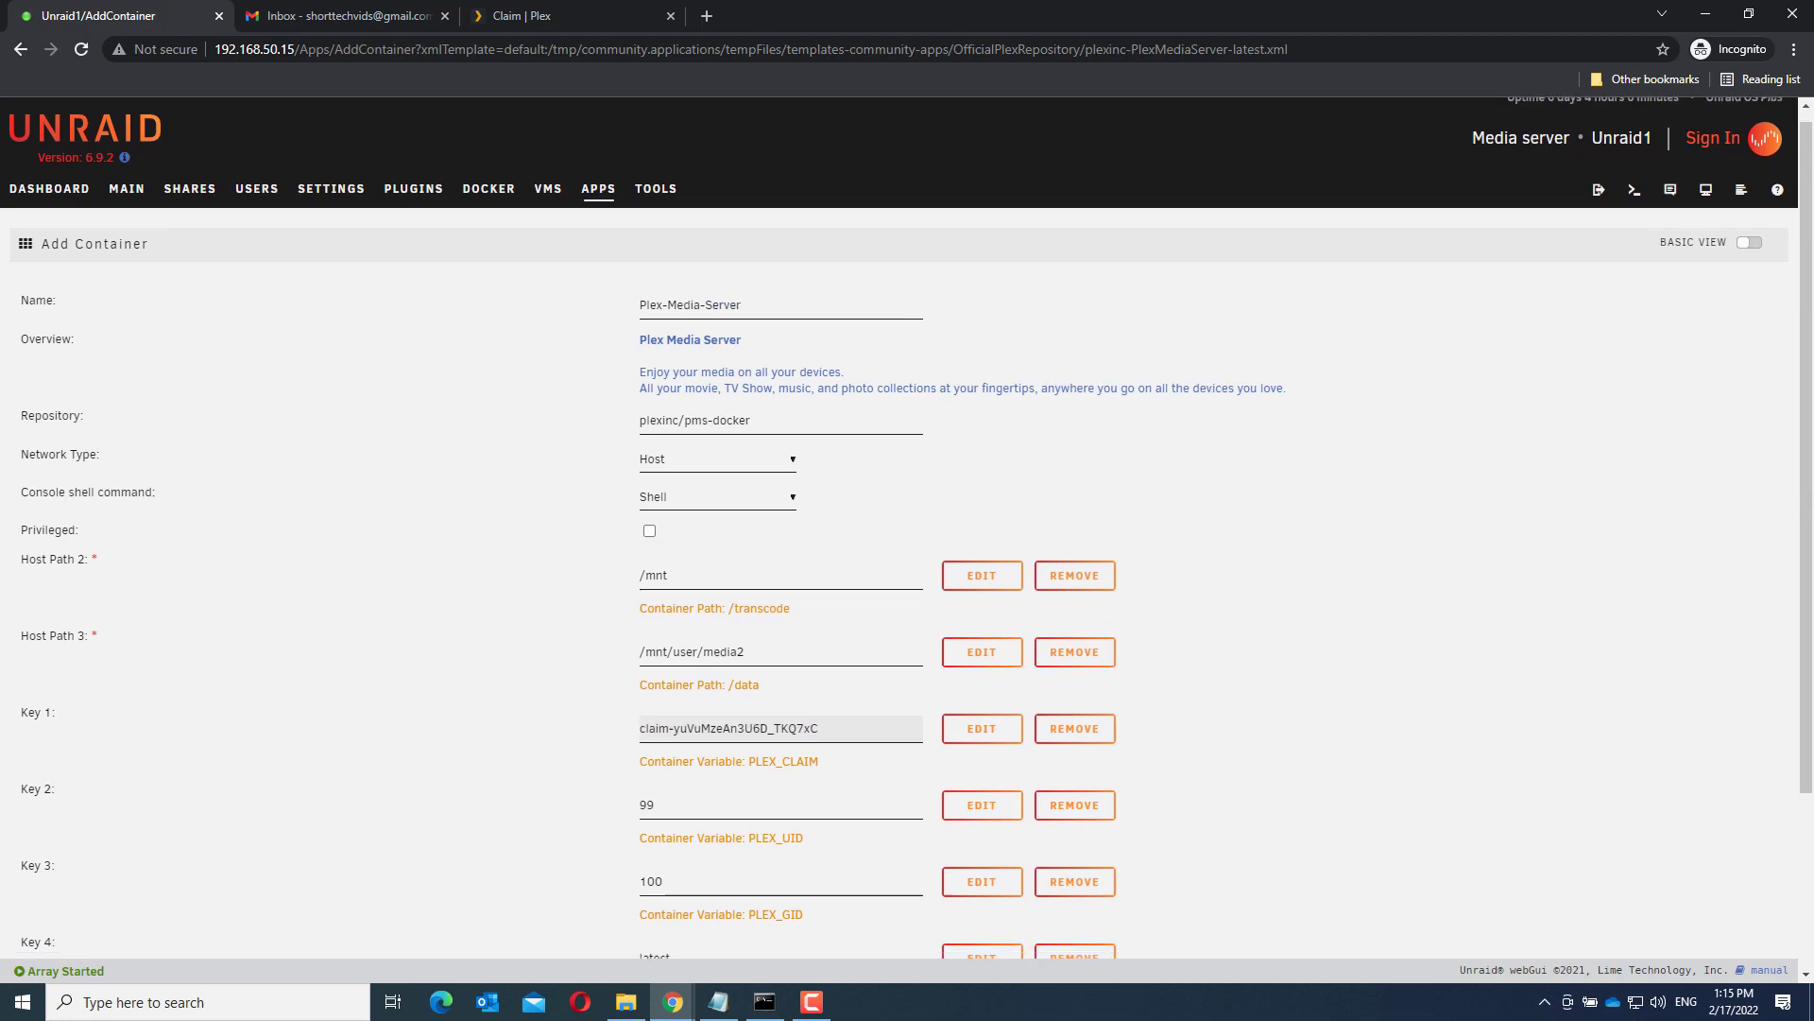
pyautogui.scroll(-3, 908, 567)
pyautogui.click(679, 917)
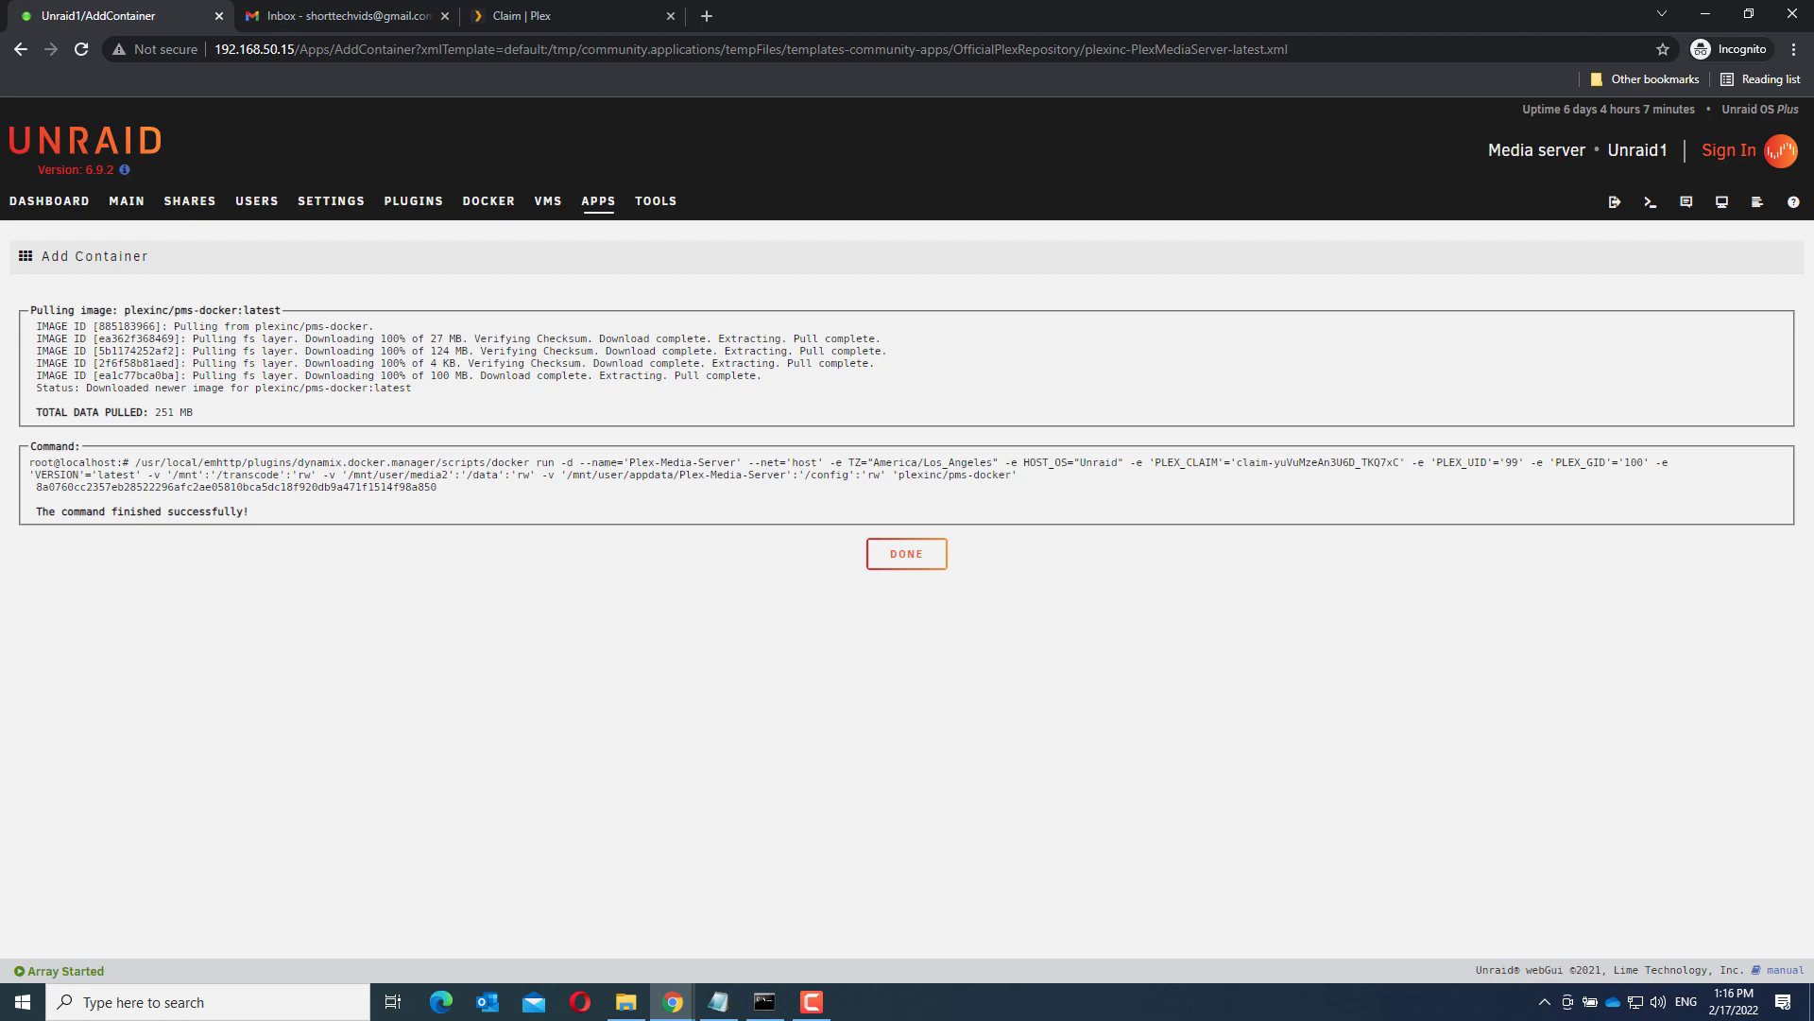
# Launch the Plex-Media-Server WebUI from the Docker containers list
pyautogui.click(906, 554)
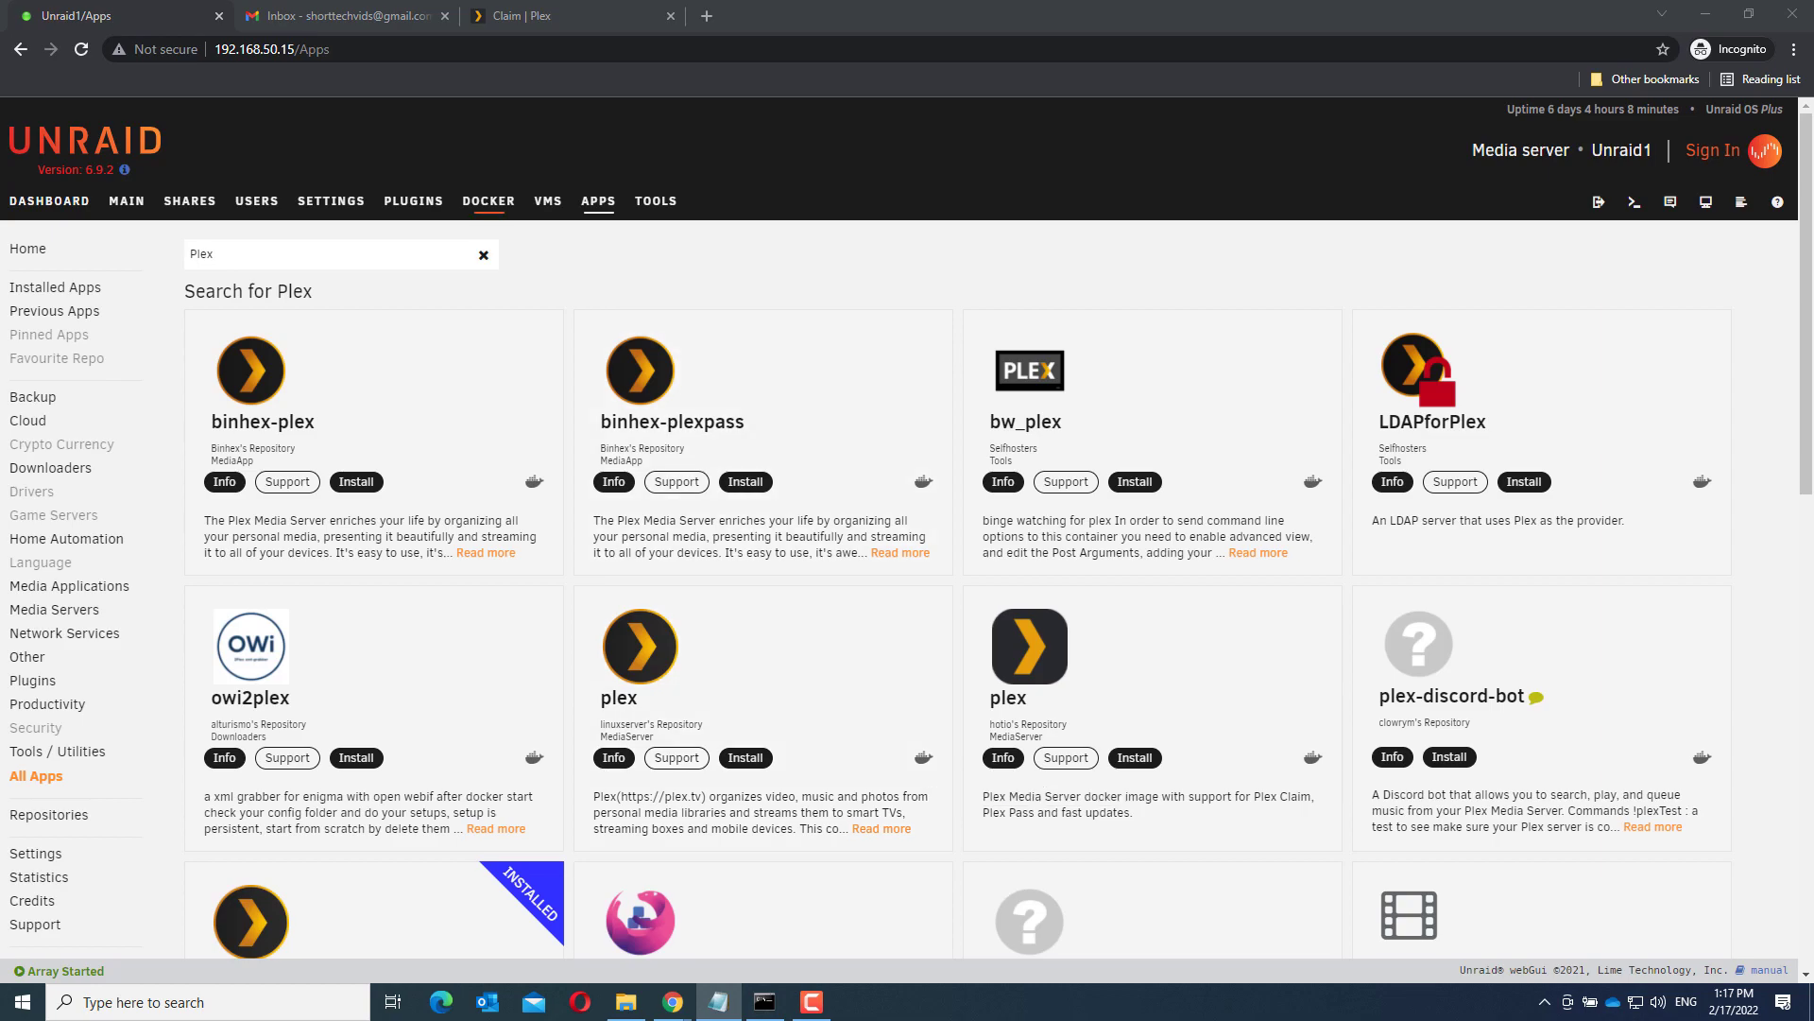
pyautogui.click(487, 200)
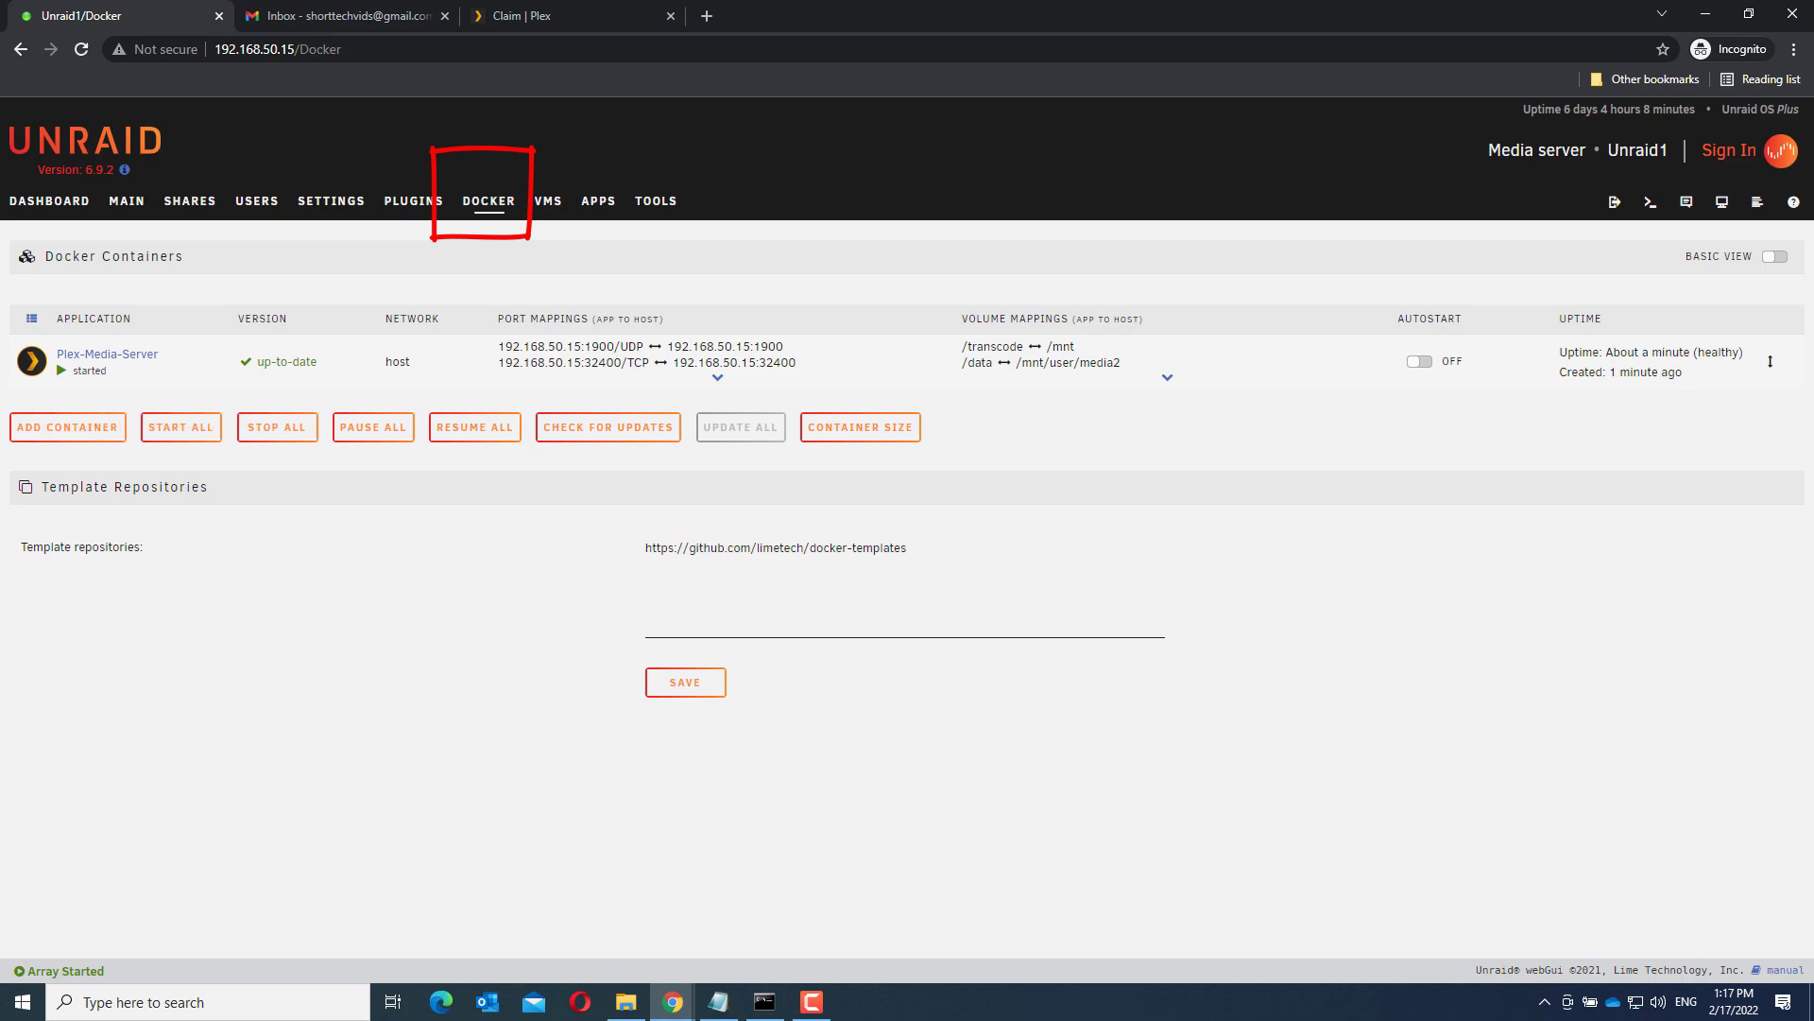
pyautogui.click(32, 361)
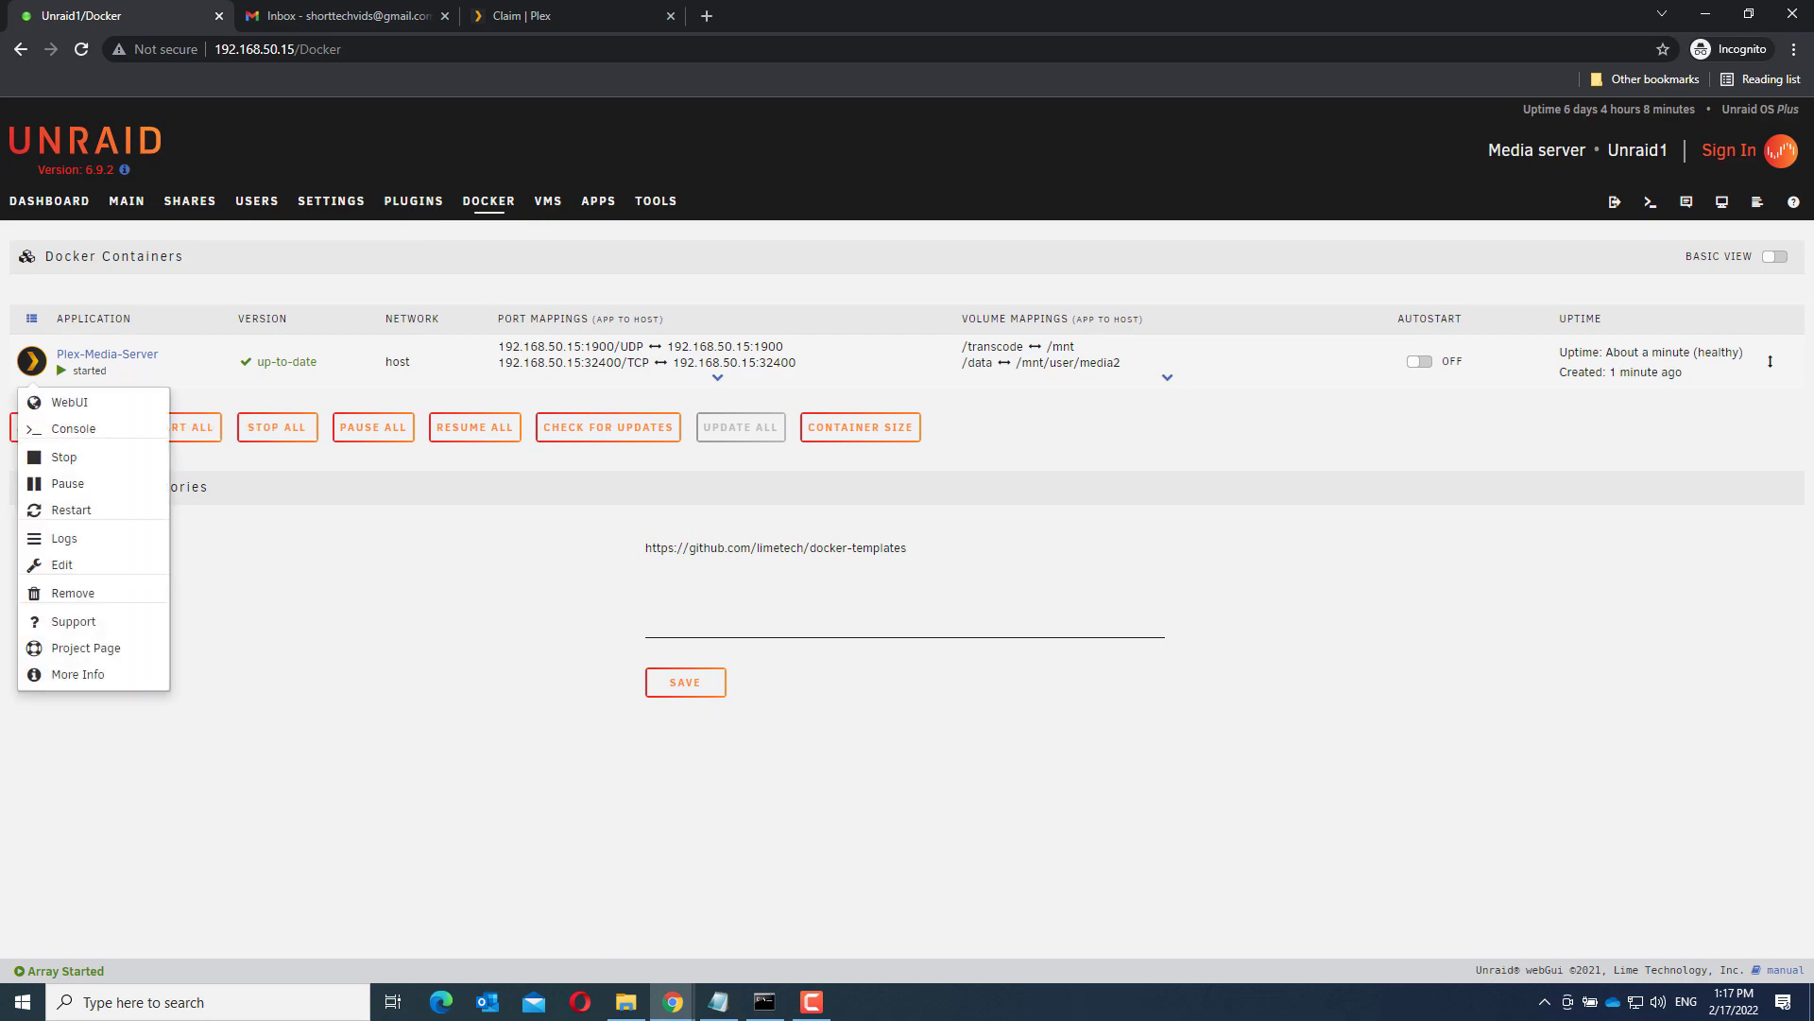
pyautogui.click(70, 401)
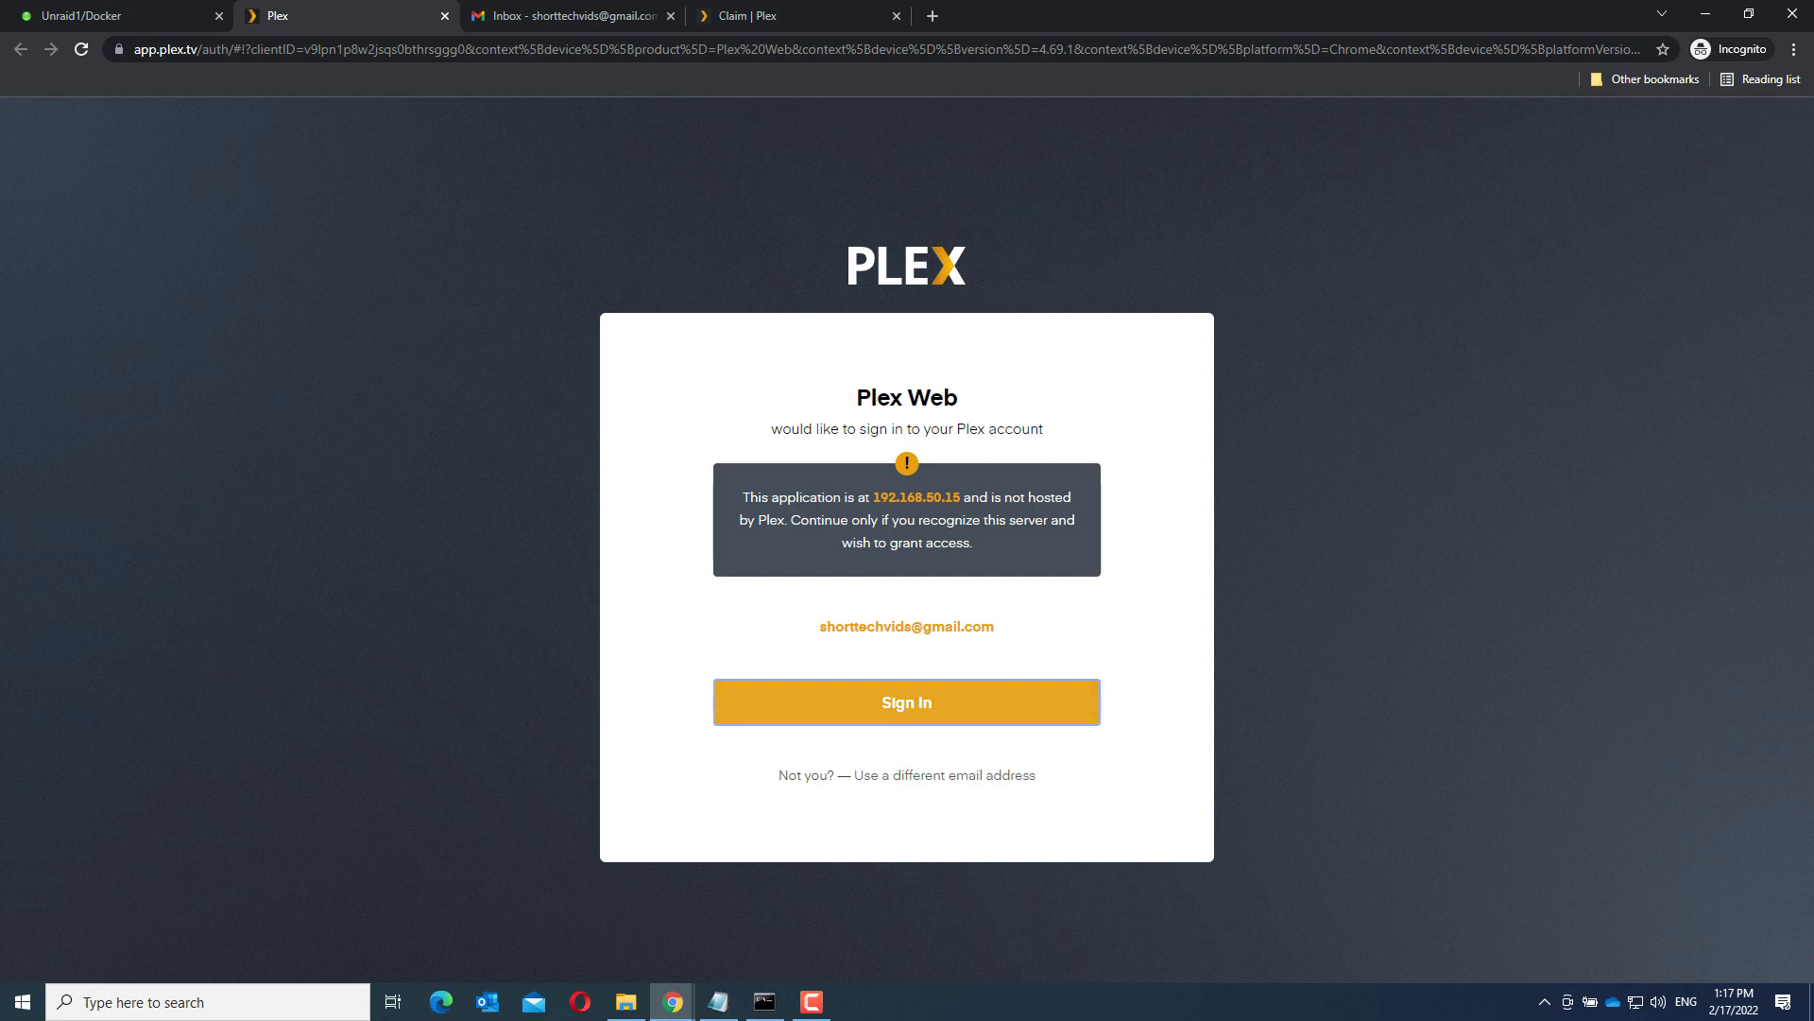
# Authorize Plex Web with the account and dismiss the intro and Plex Pass screens
pyautogui.click(906, 703)
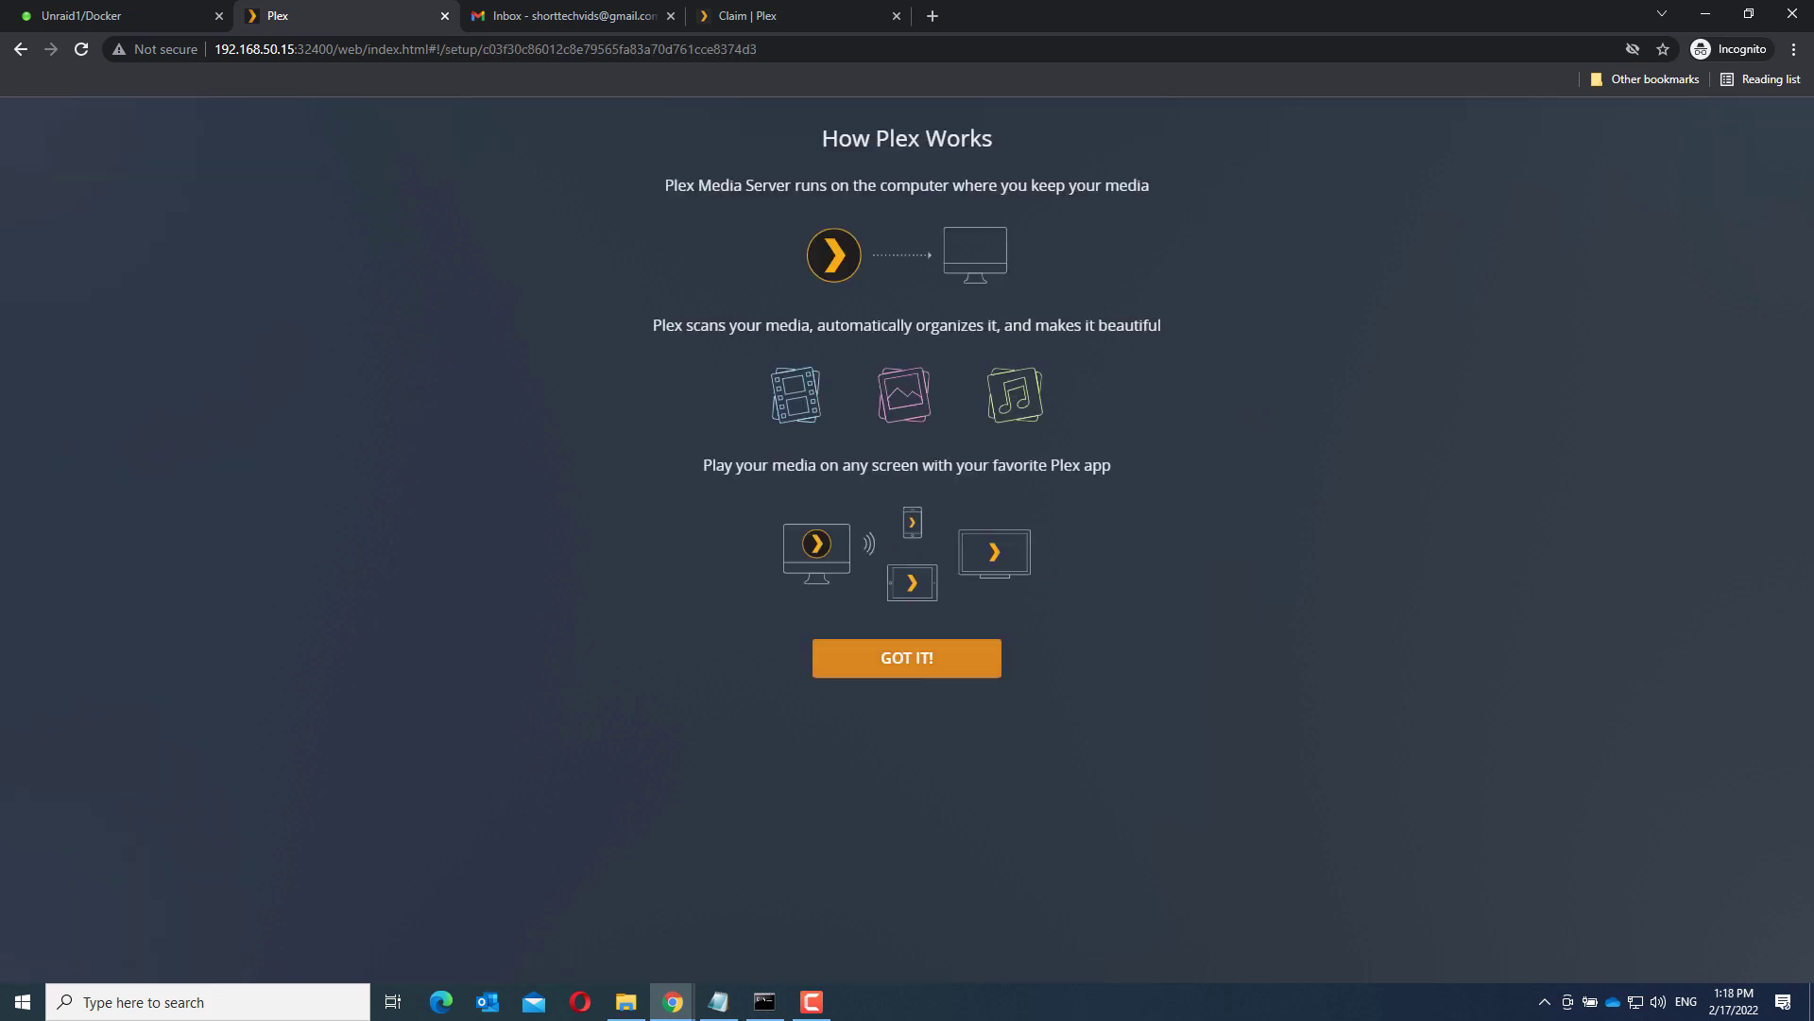
pyautogui.click(905, 656)
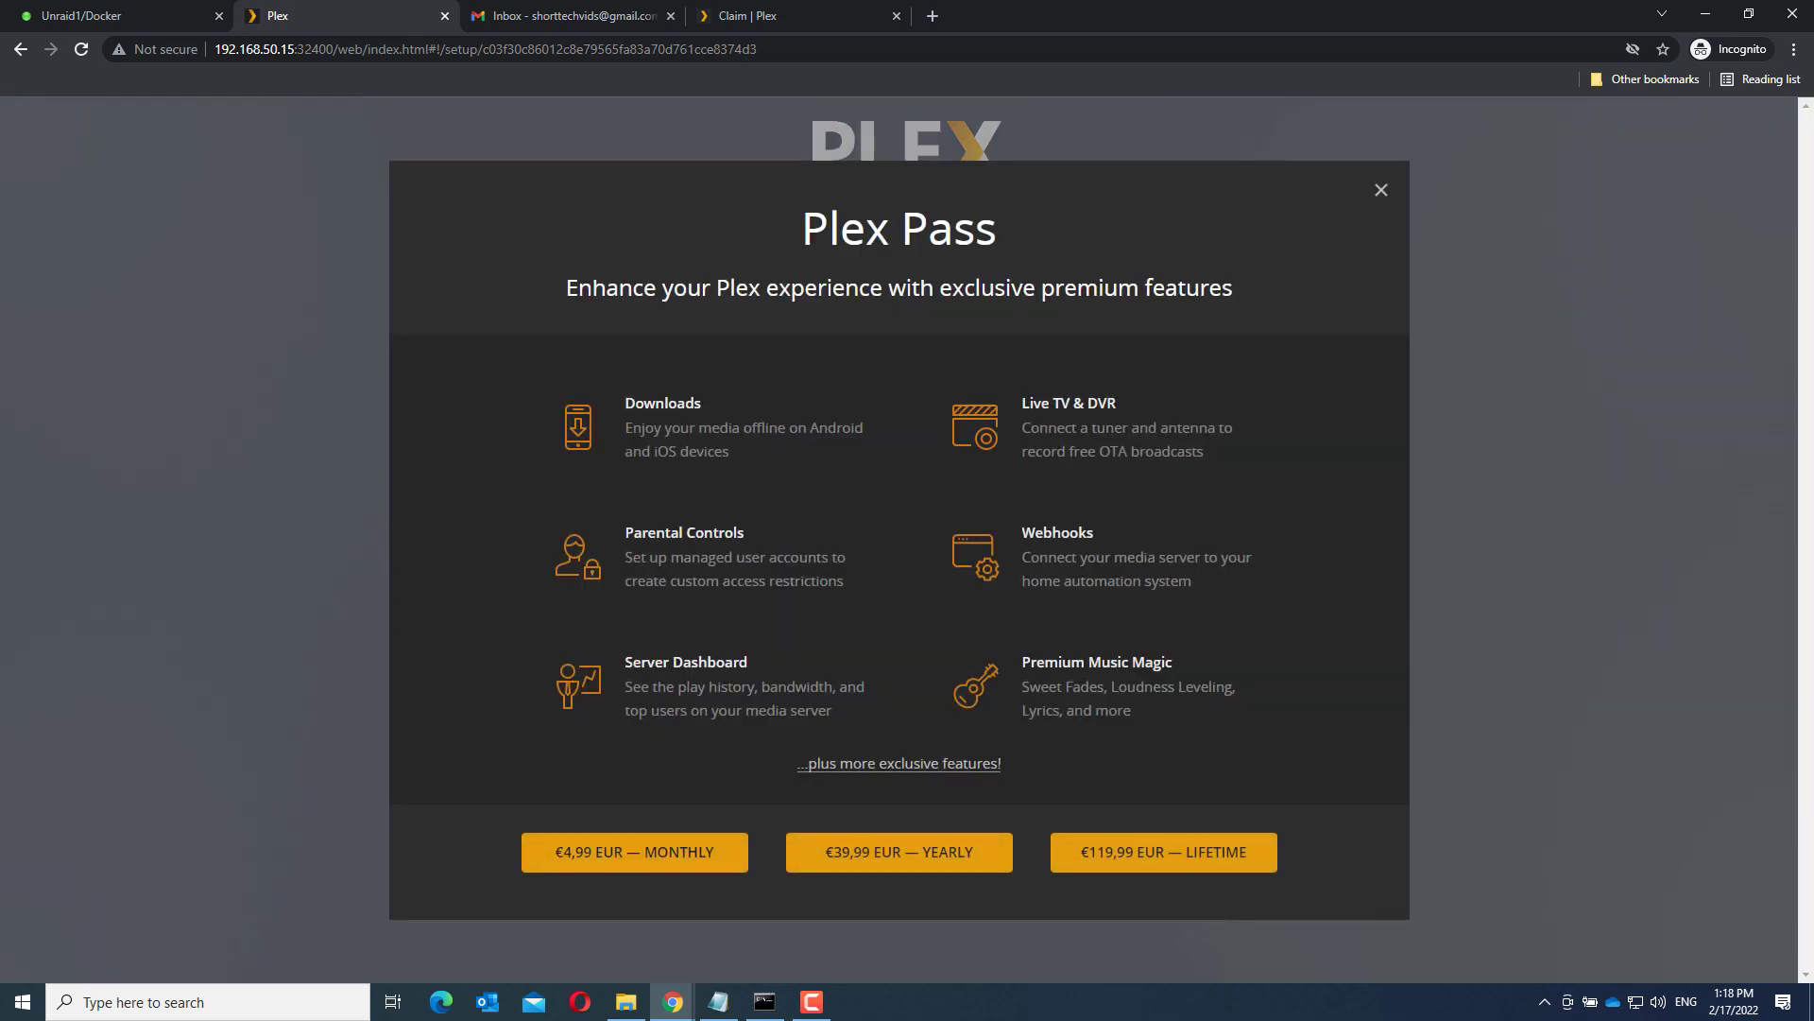
pyautogui.press('Escape')
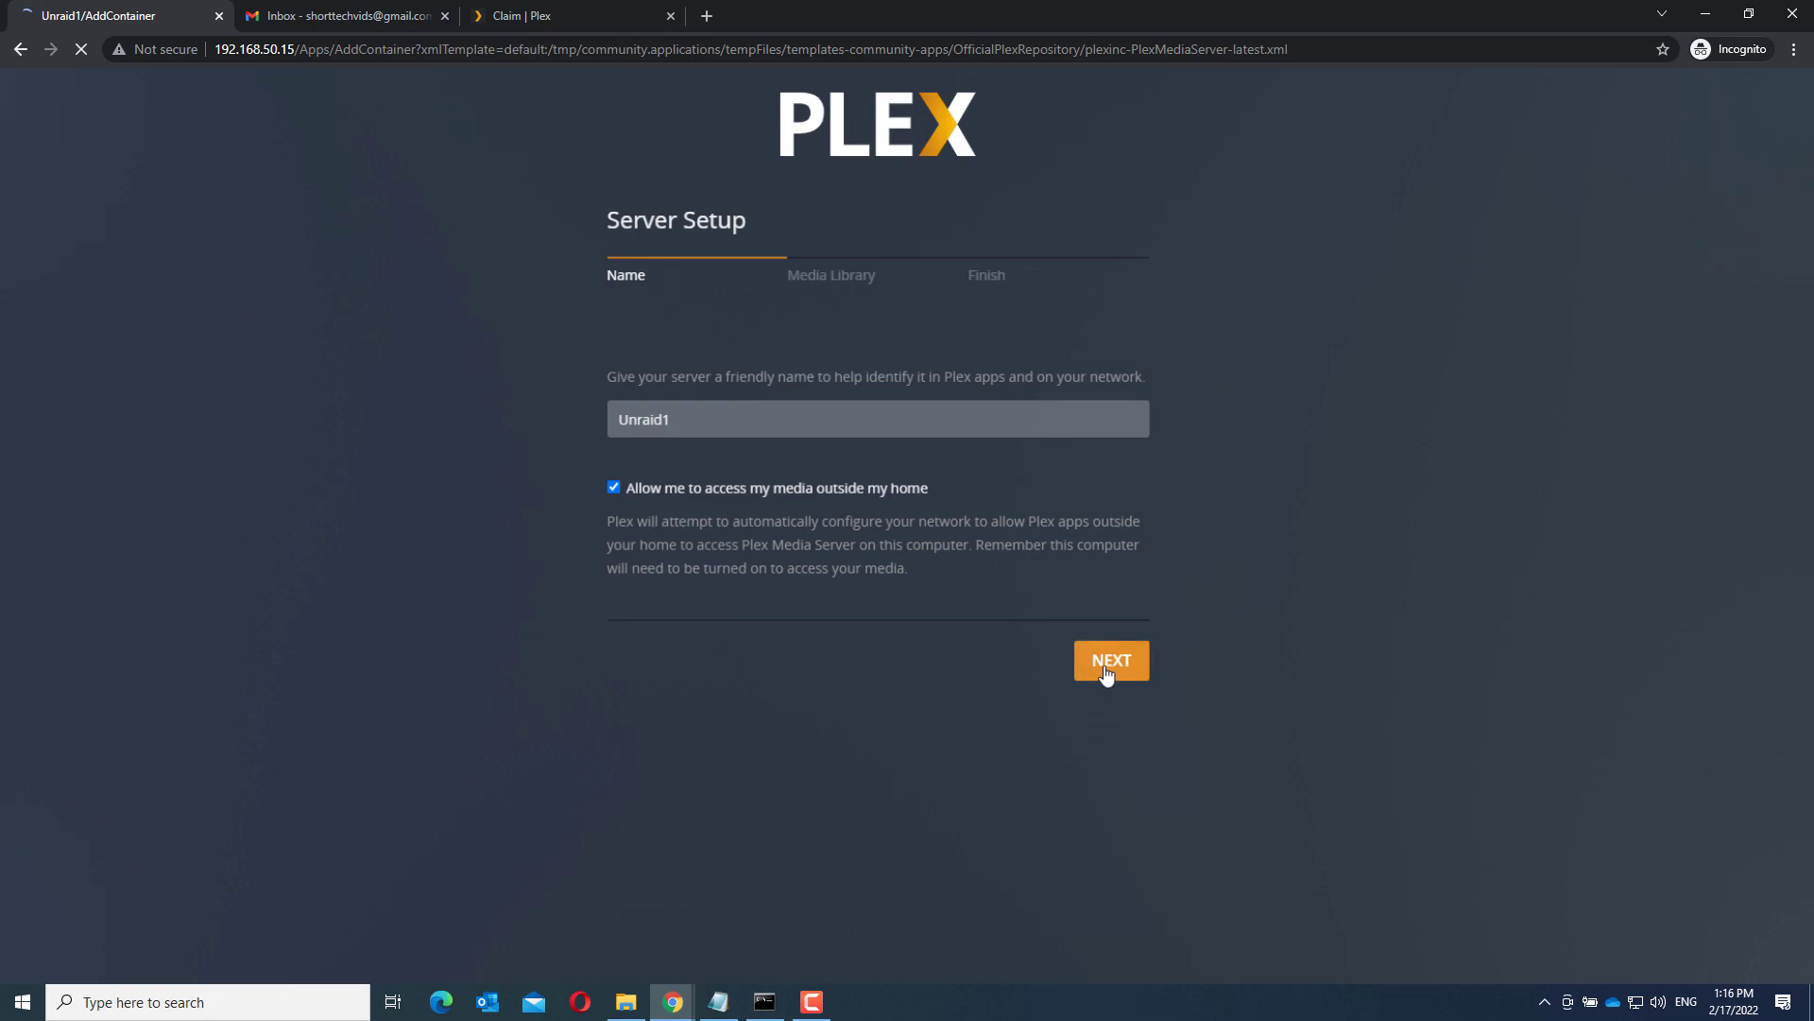
# Start a new Plex library with the Movies type and advance to folder selection
pyautogui.click(1107, 664)
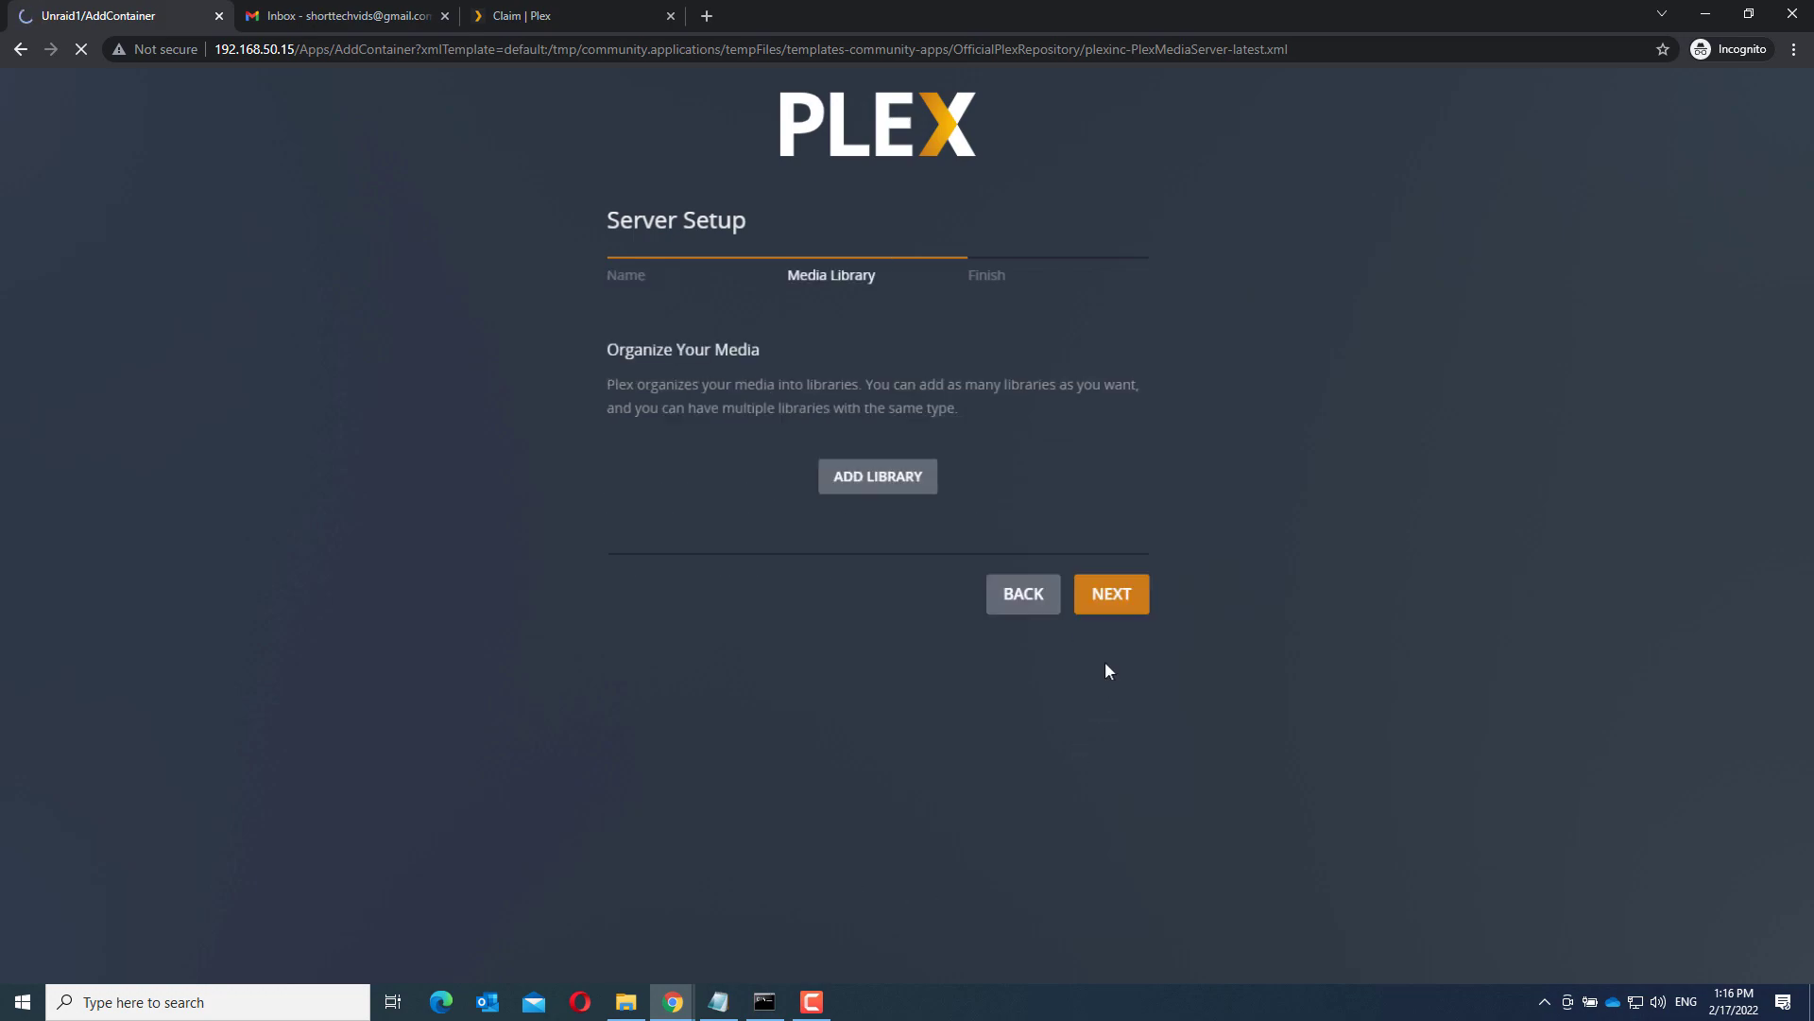
pyautogui.click(868, 482)
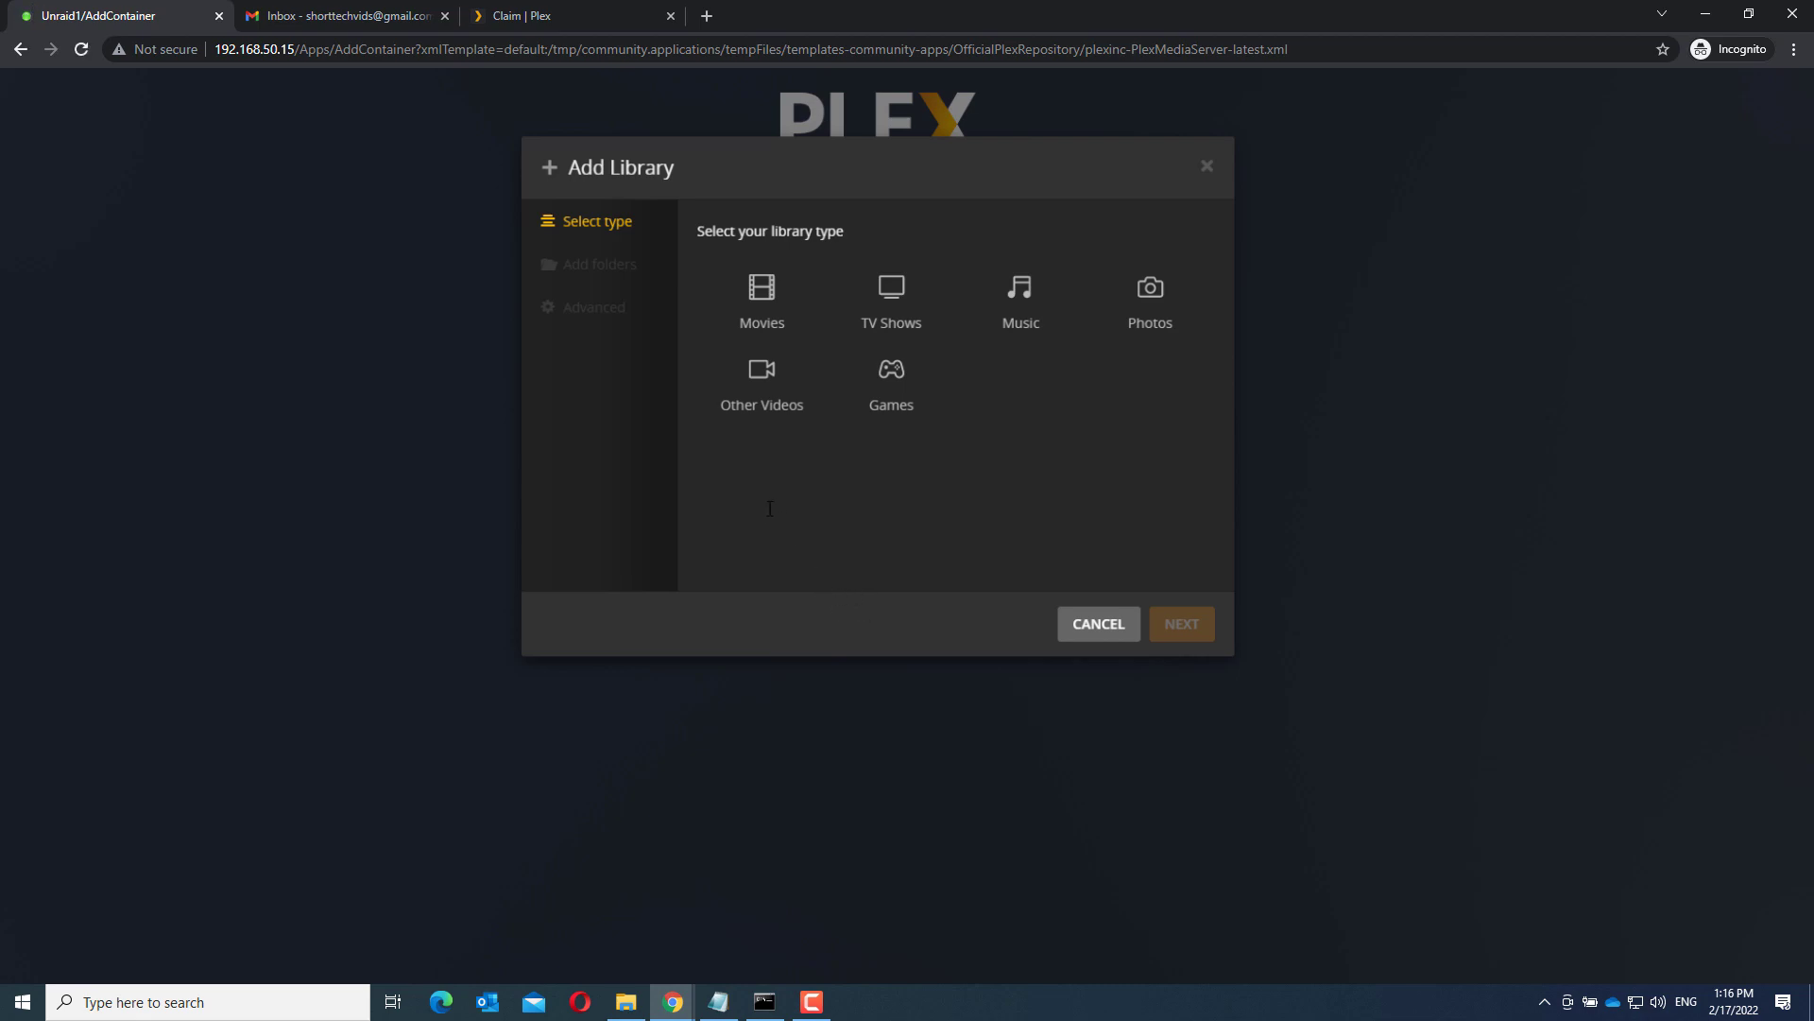
pyautogui.click(766, 303)
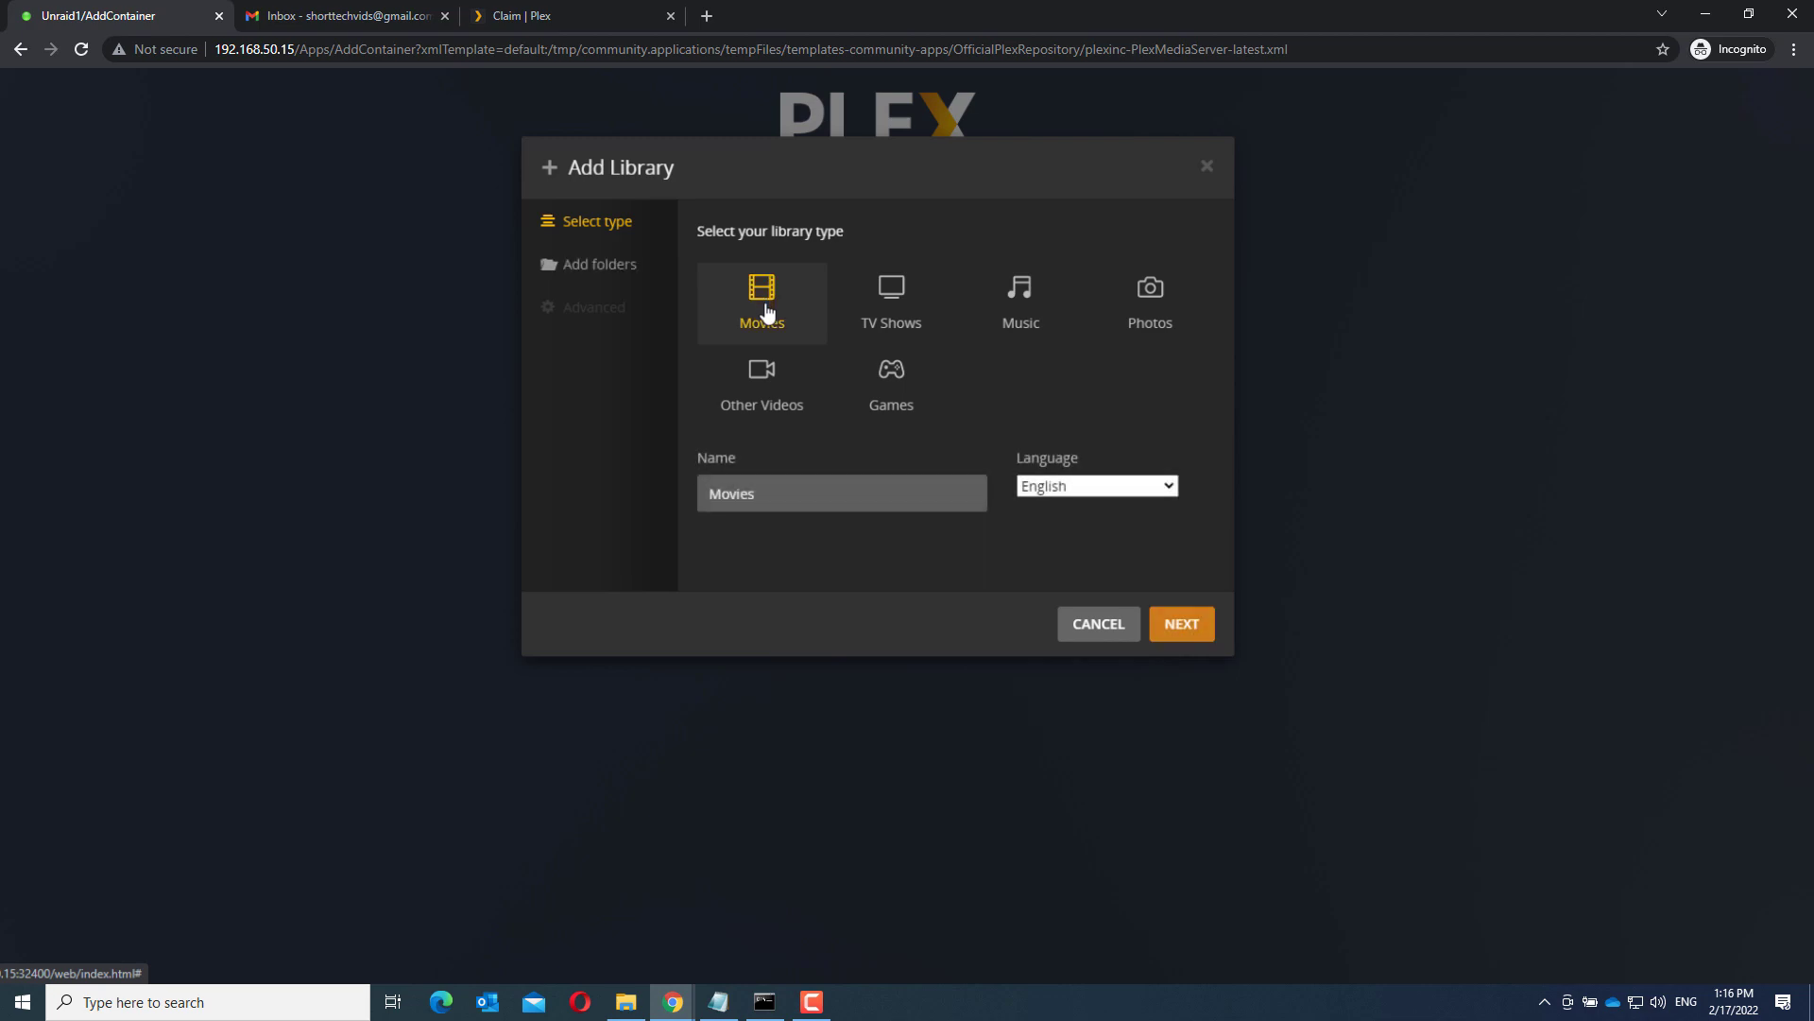
pyautogui.click(1181, 626)
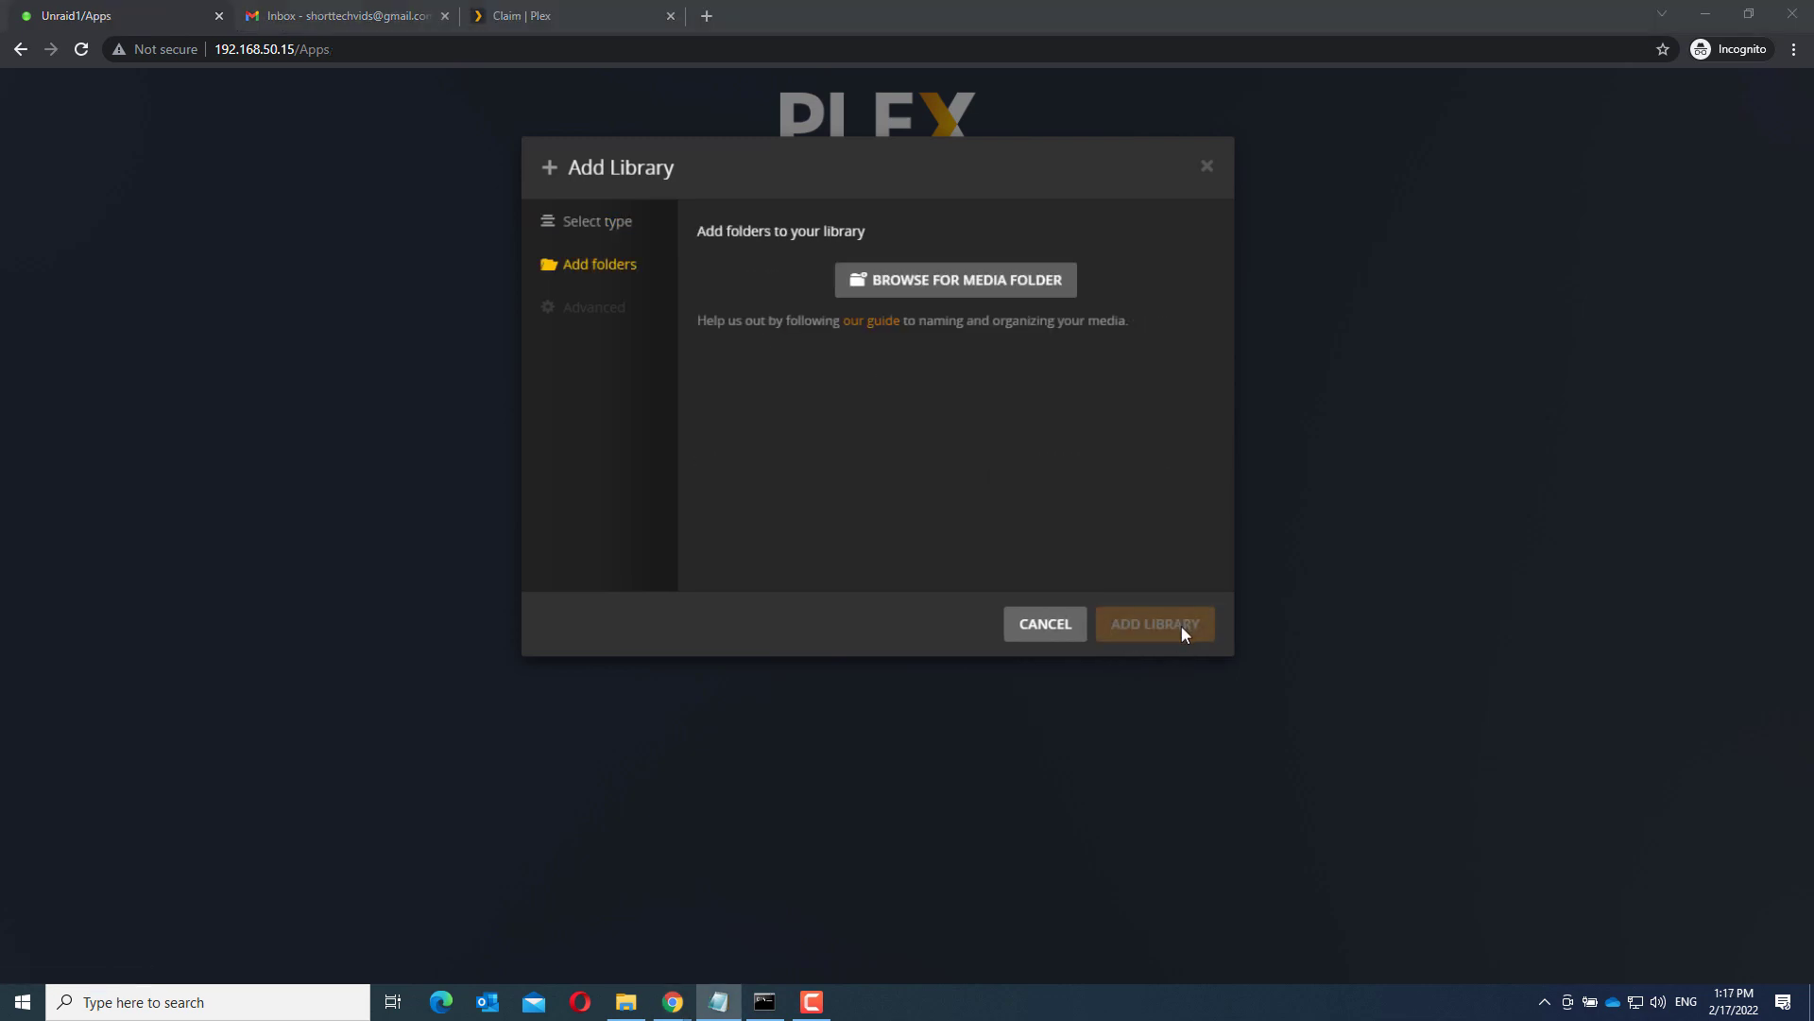
# Point the Movies library at /data/video and create it
pyautogui.click(983, 287)
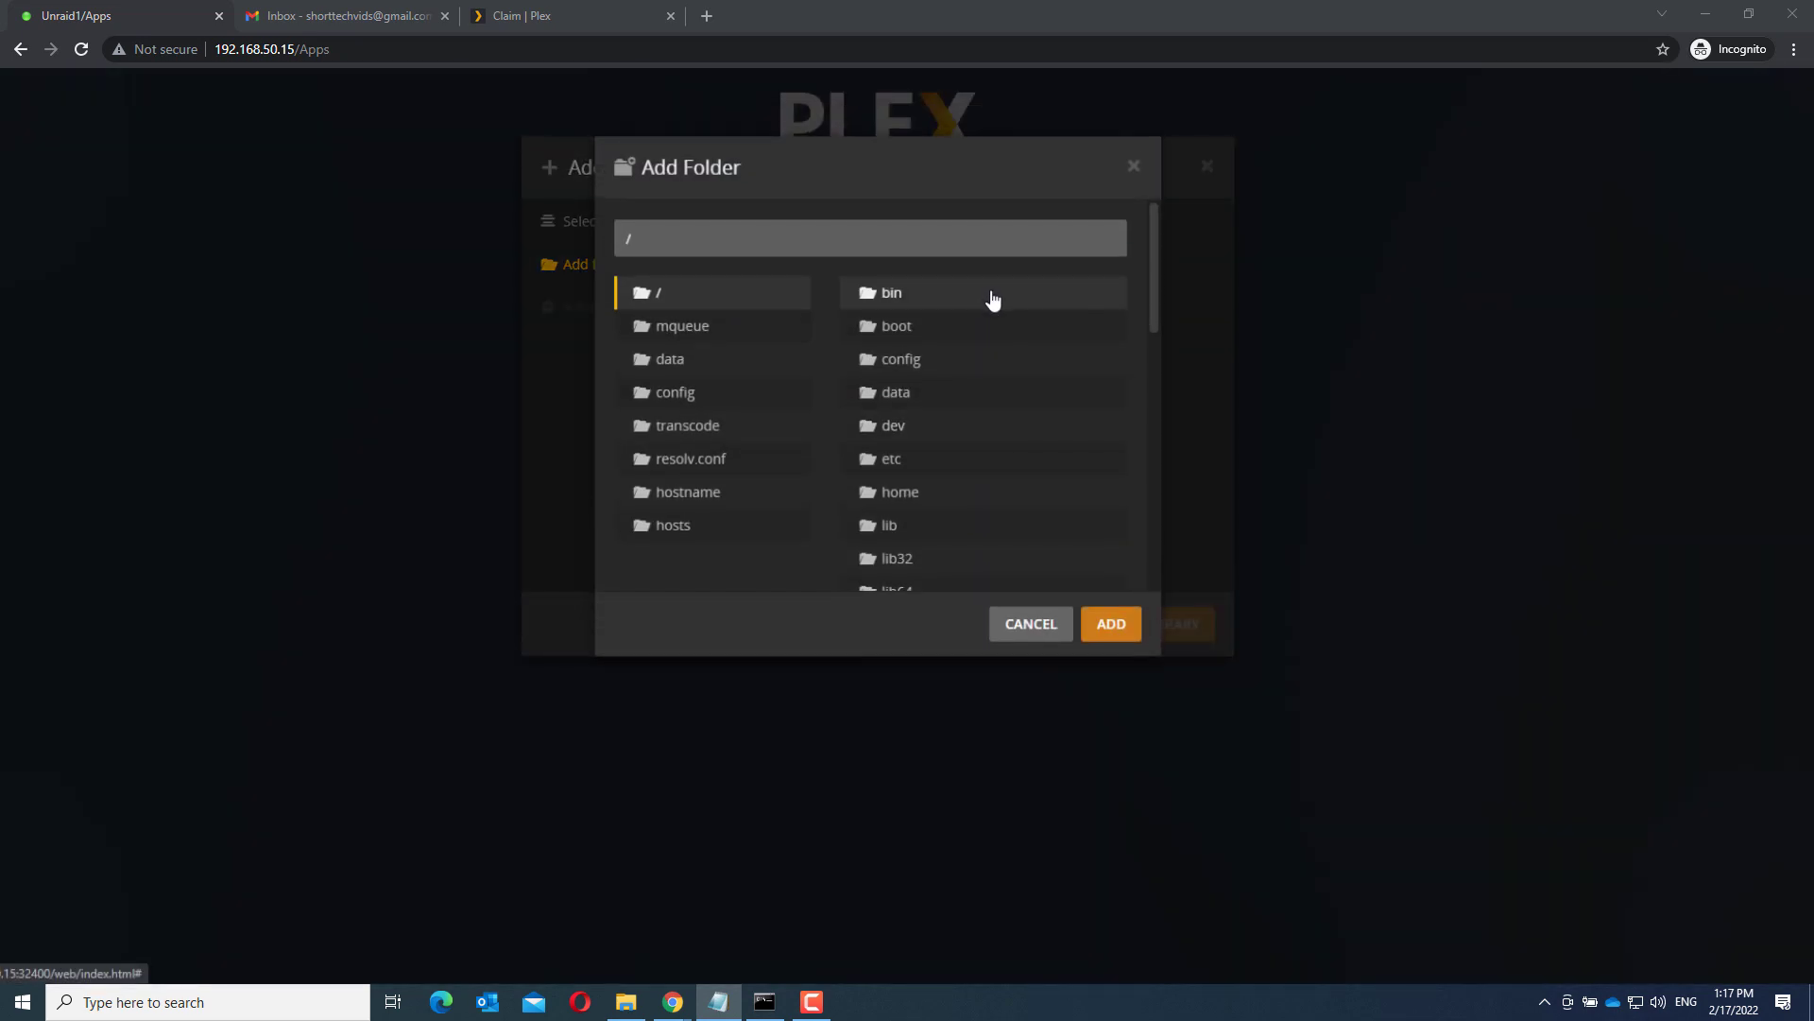
pyautogui.click(683, 365)
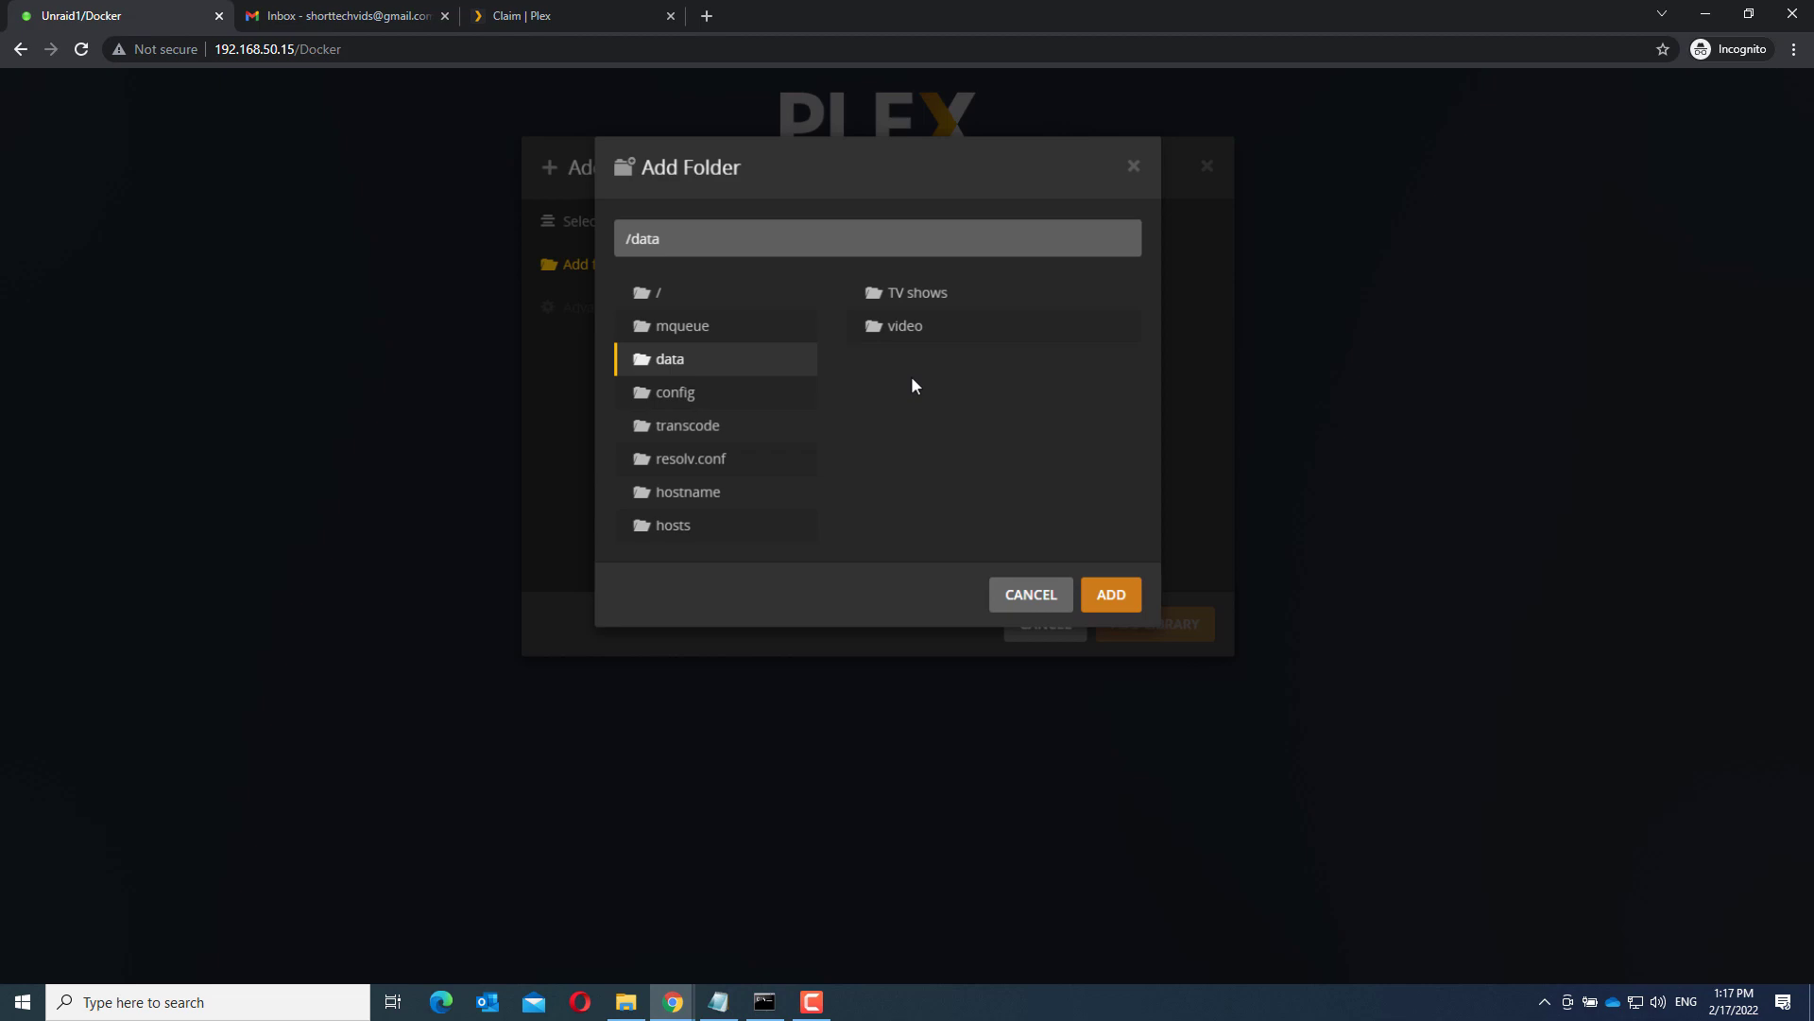
pyautogui.hotkey('ctrl', 'shift', 't')
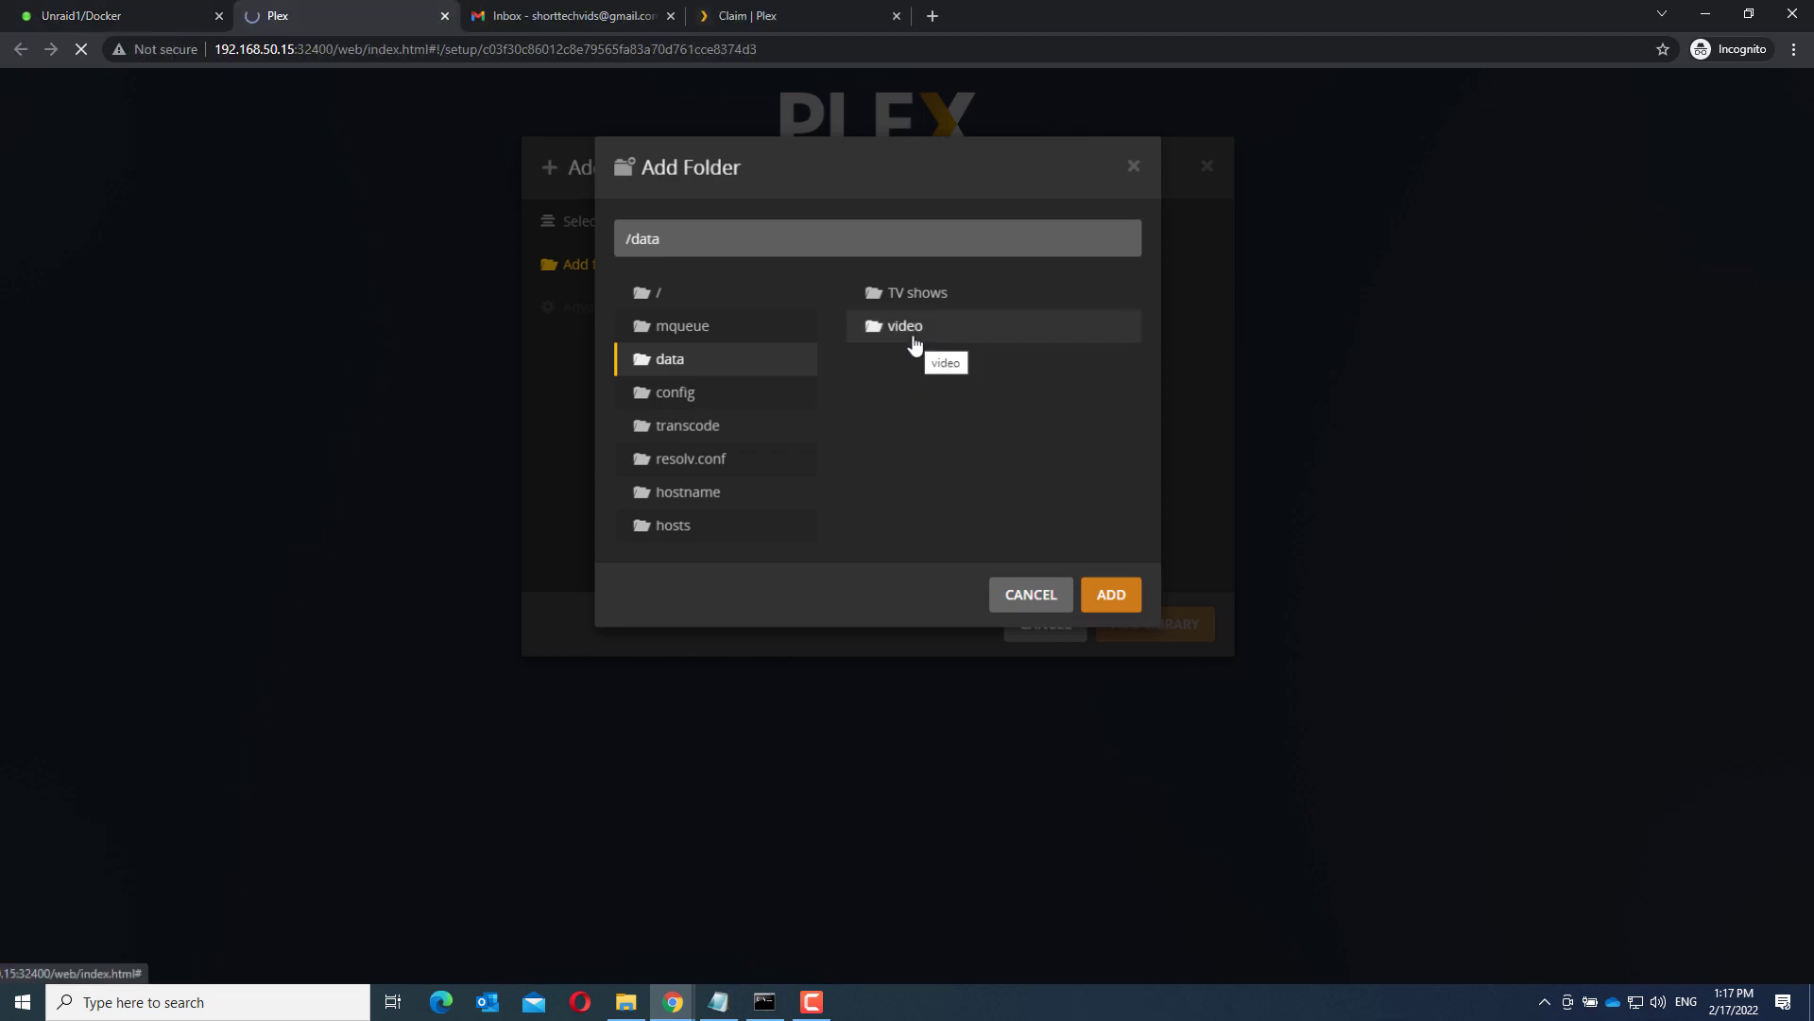
pyautogui.click(905, 327)
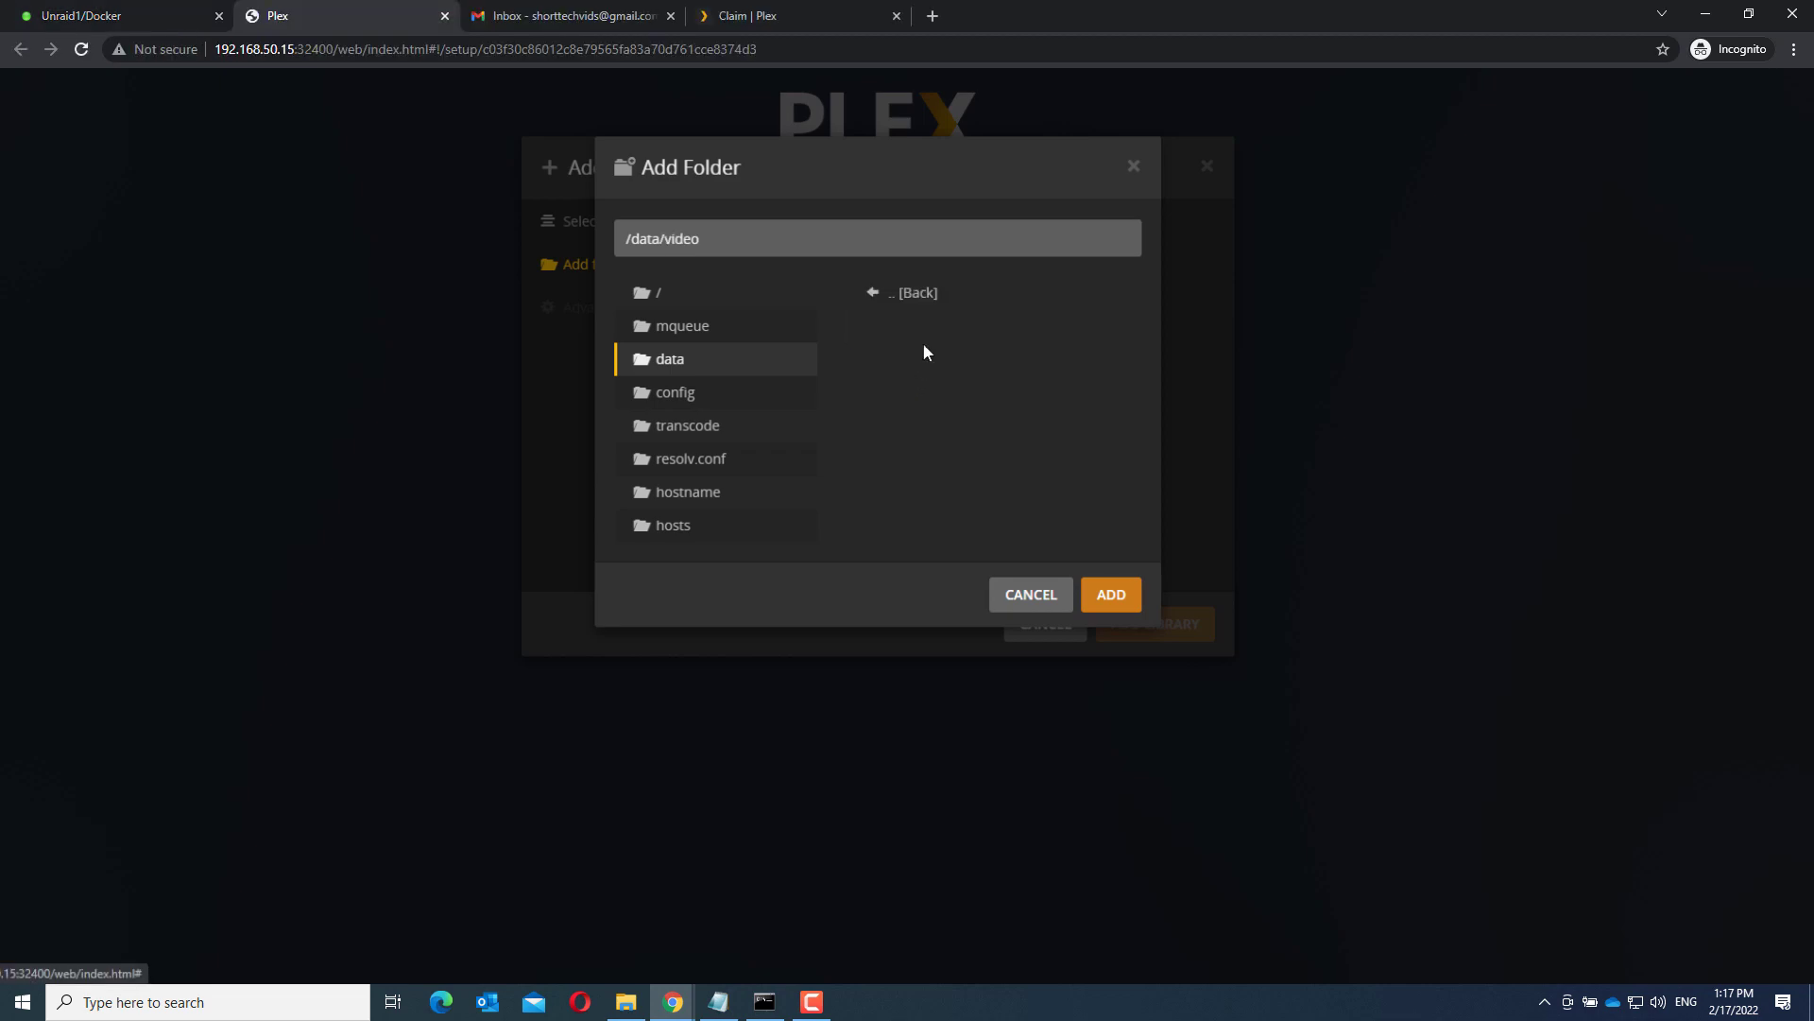
pyautogui.click(1110, 594)
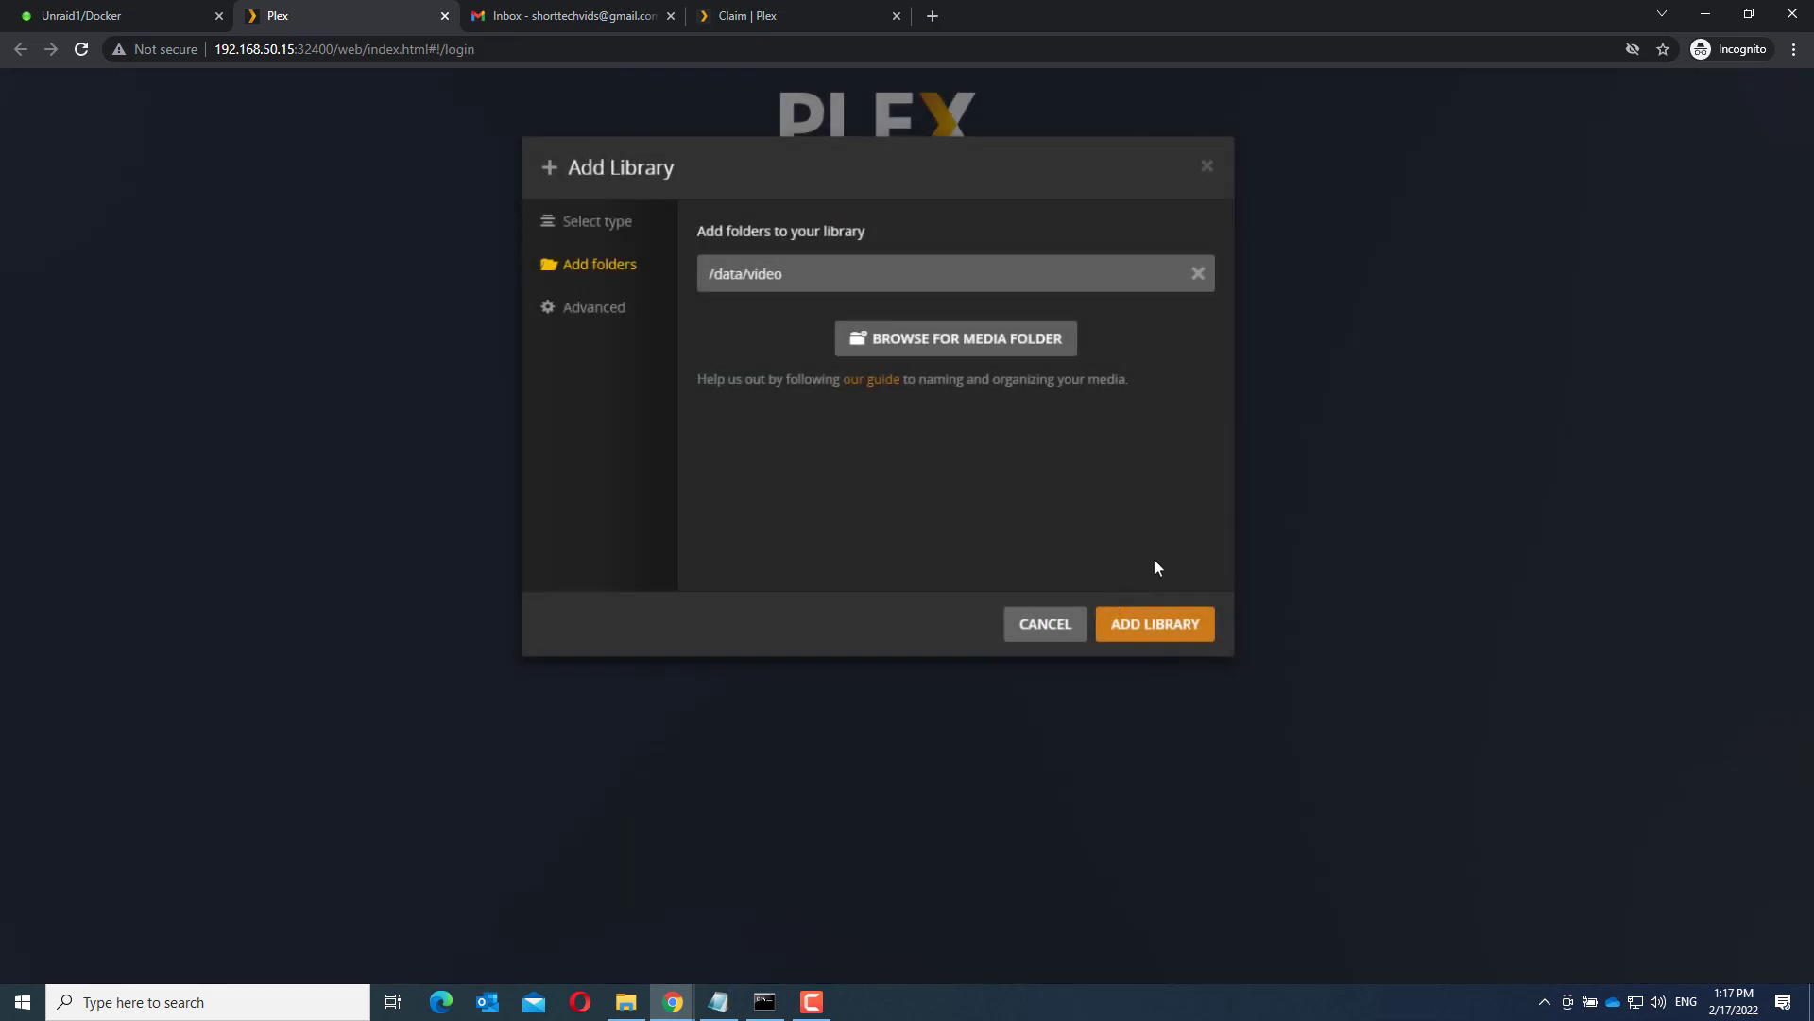
pyautogui.click(1156, 625)
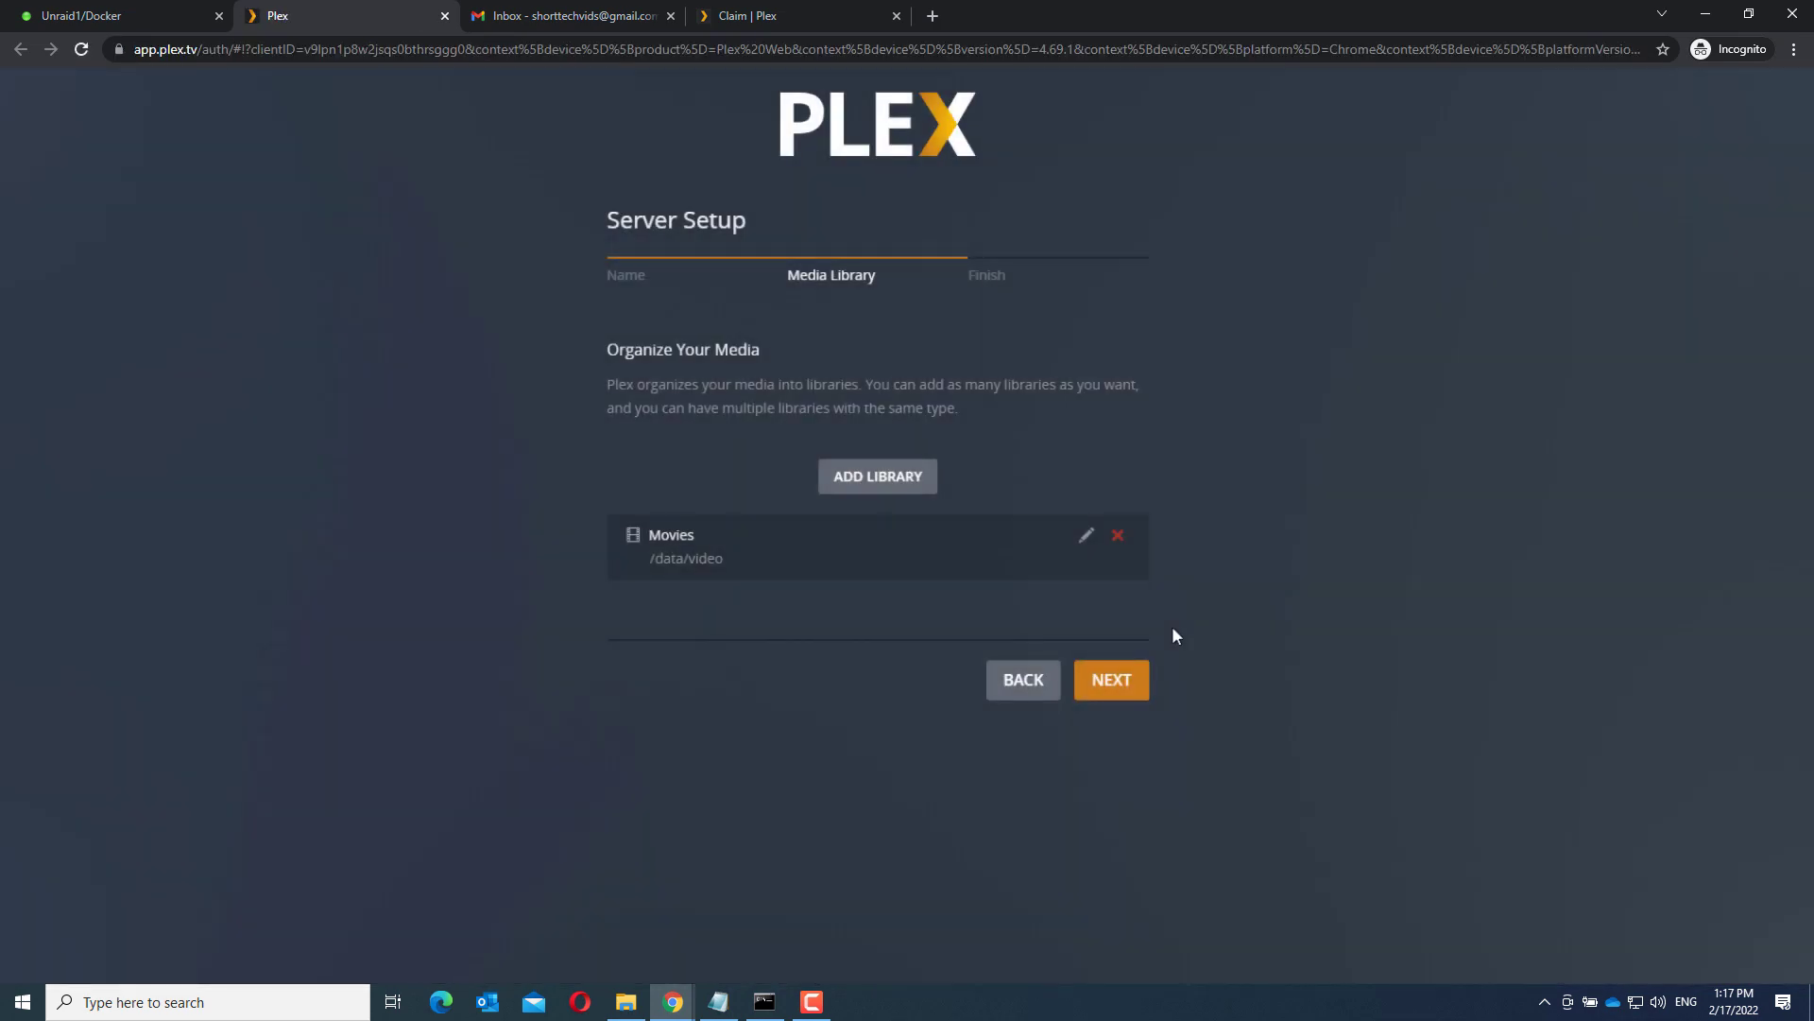
# Advance past the Media Library step and finish Plex server setup with Done
pyautogui.click(1120, 683)
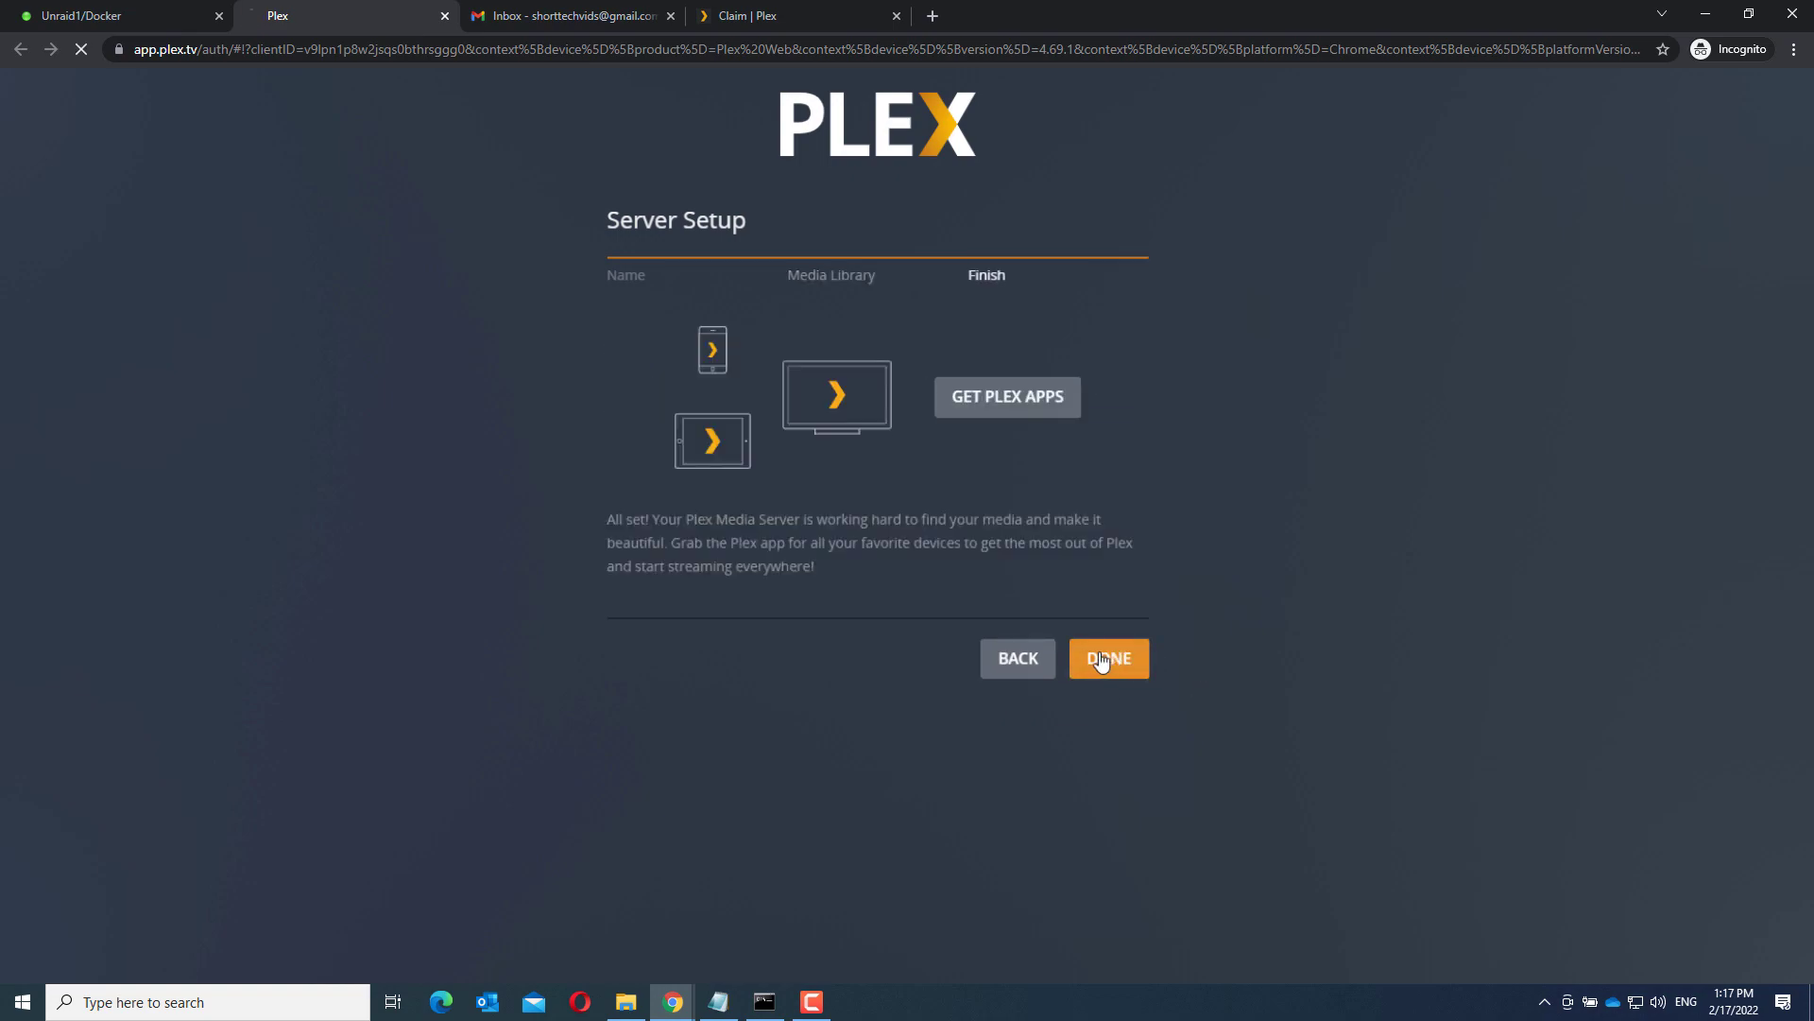
pyautogui.click(1106, 661)
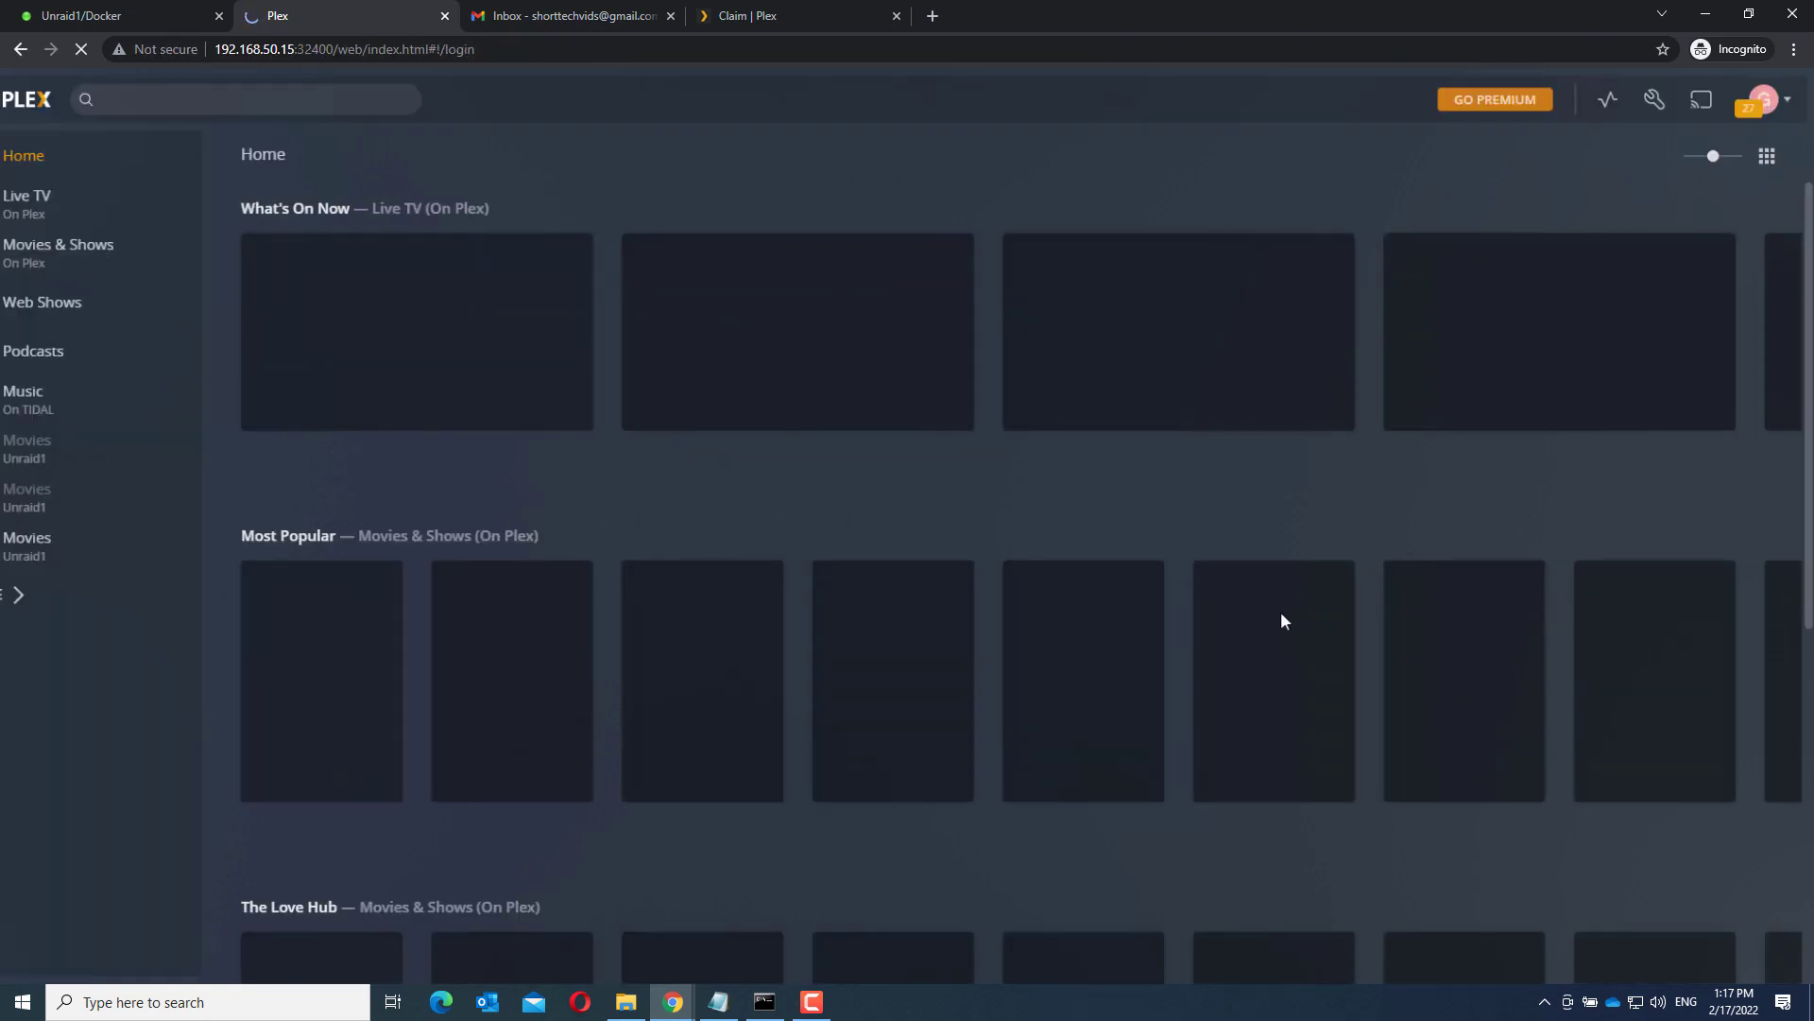